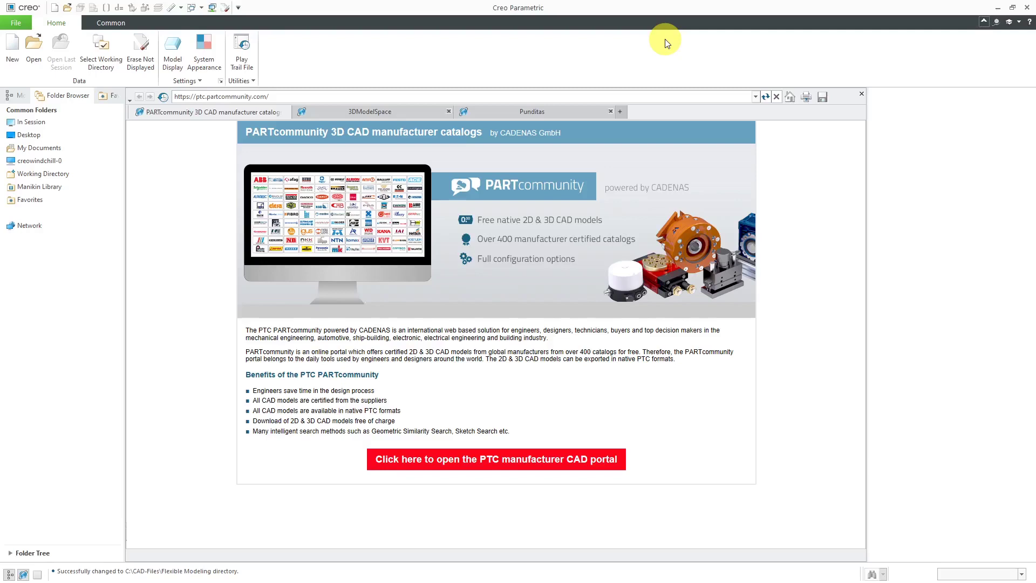
Import smt-fmx-edit-1.stp as a new part without generating a log file
{"action": "left_click", "coordinate": [34, 51]}
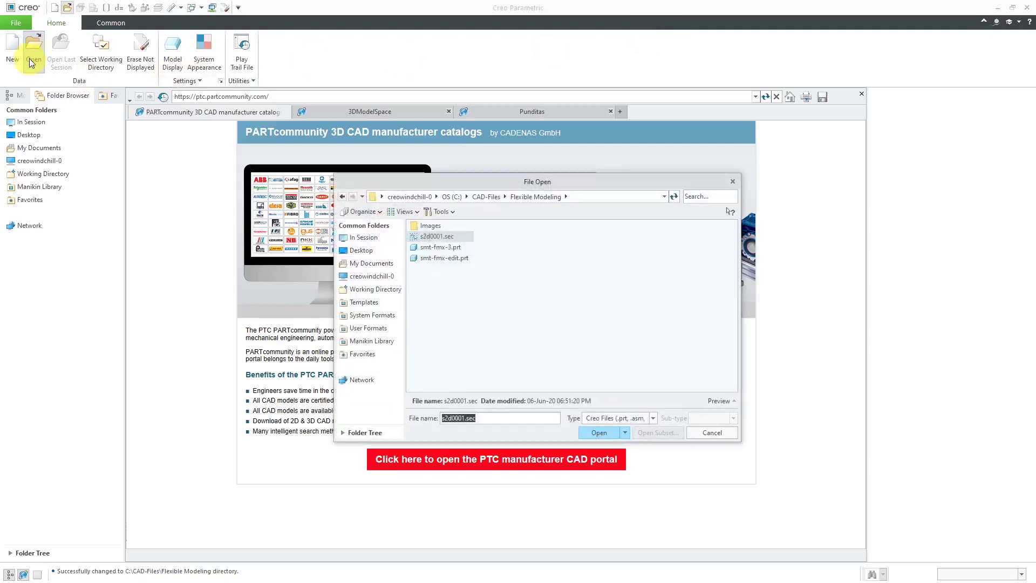
{"action": "left_click", "coordinate": [619, 419]}
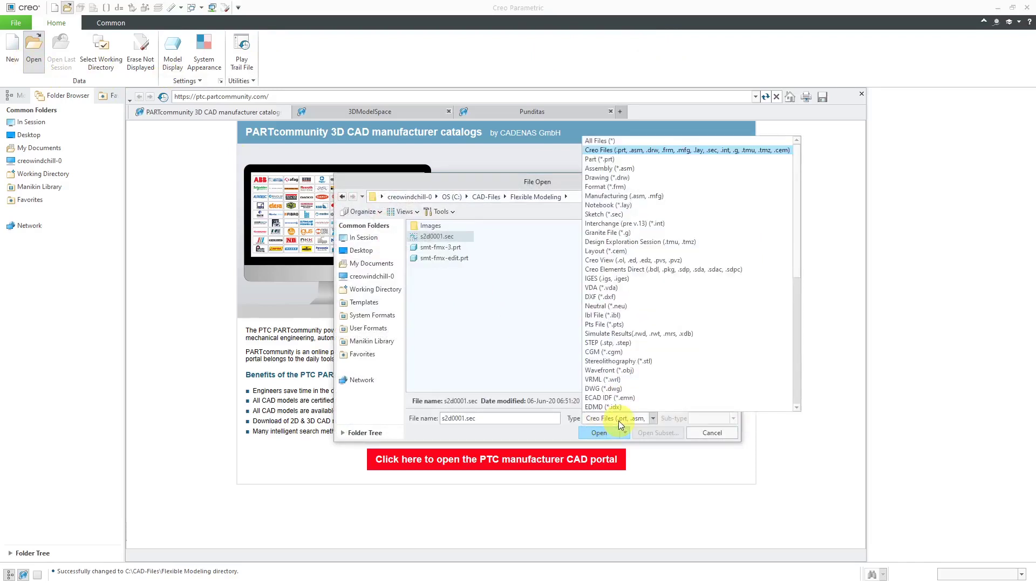
{"action": "left_click", "coordinate": [631, 342]}
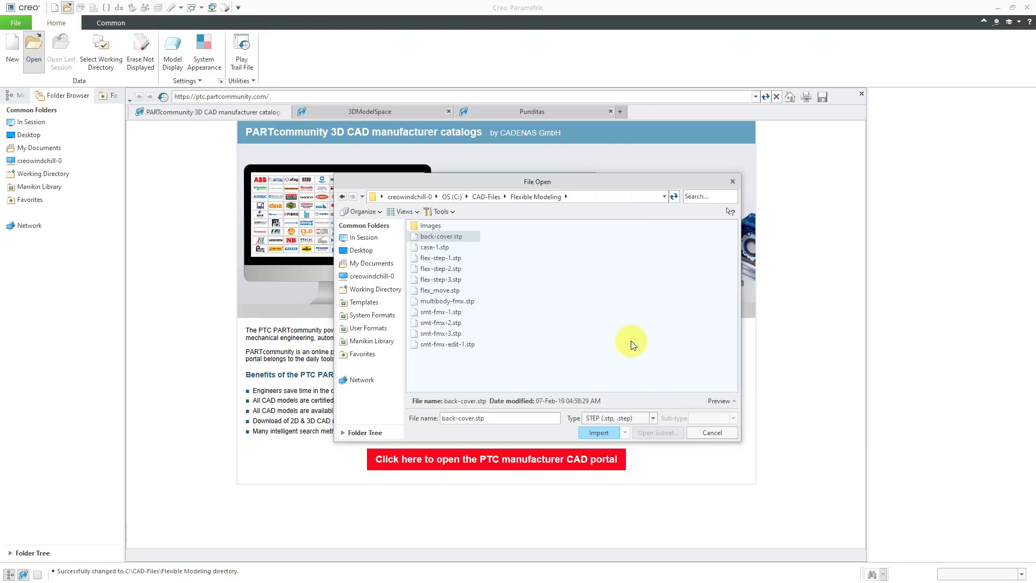
{"action": "left_click", "coordinate": [454, 344]}
{"action": "left_click", "coordinate": [600, 436]}
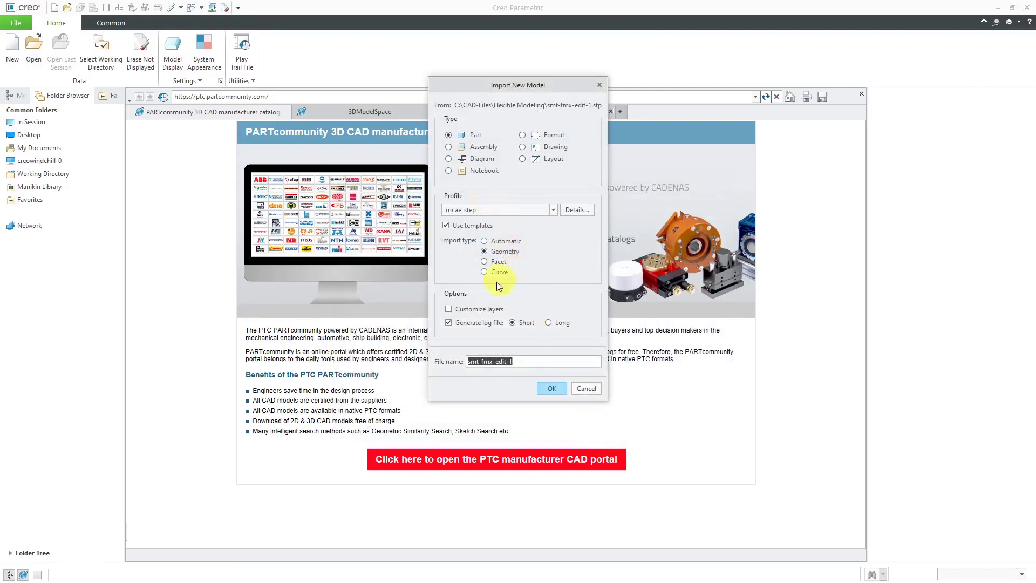
{"action": "left_click", "coordinate": [448, 322]}
{"action": "left_click", "coordinate": [552, 391]}
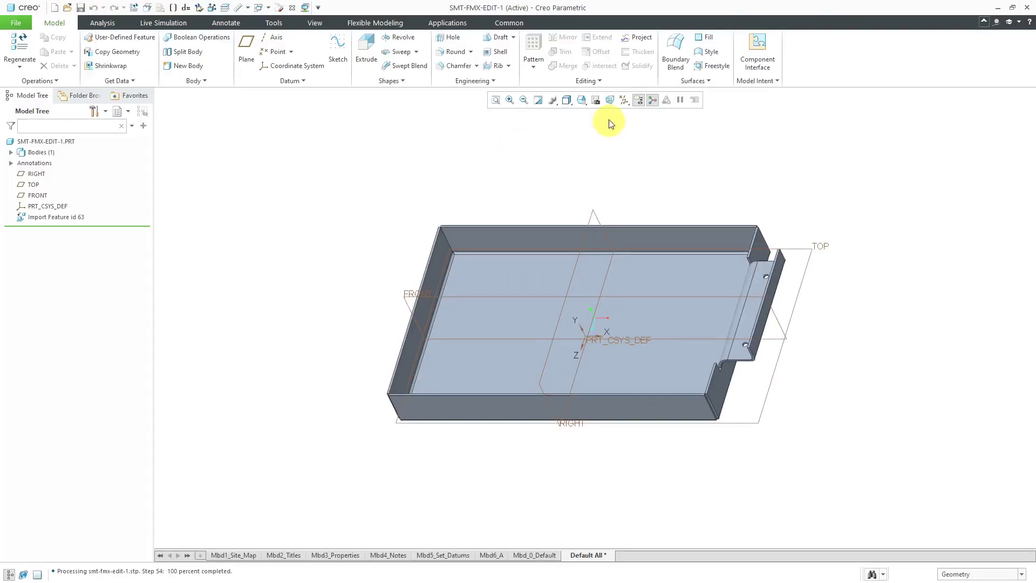
Turn off display of all datum features with the Datum Display Filters
{"action": "left_click", "coordinate": [626, 101]}
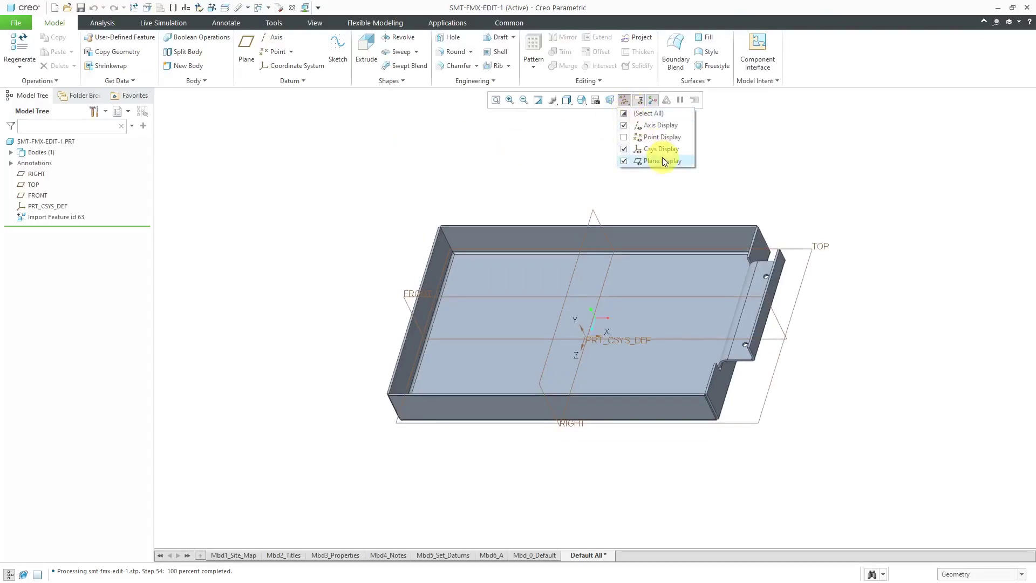
{"action": "left_click", "coordinate": [625, 113]}
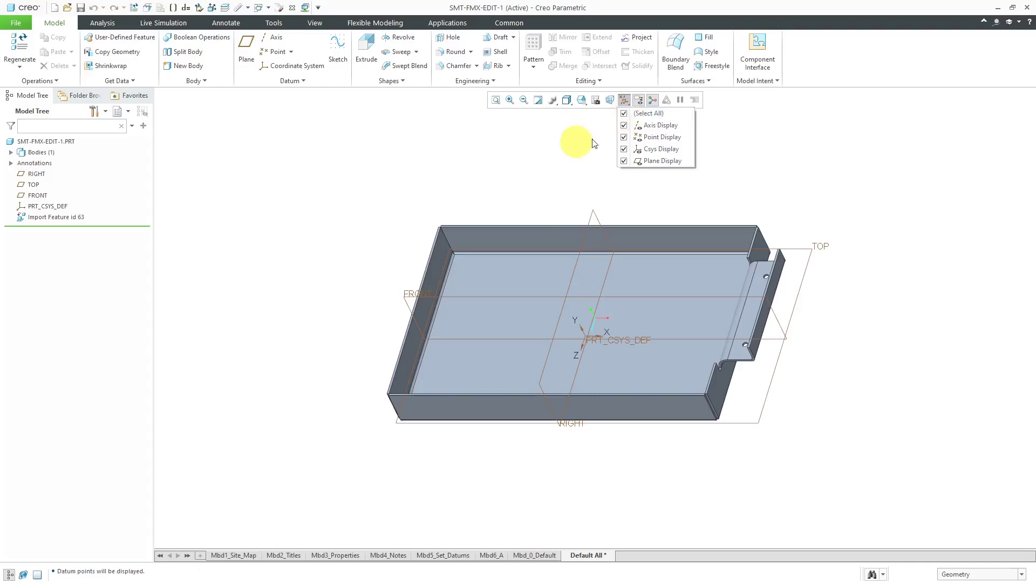
{"action": "left_click", "coordinate": [624, 113]}
{"action": "left_click", "coordinate": [568, 156]}
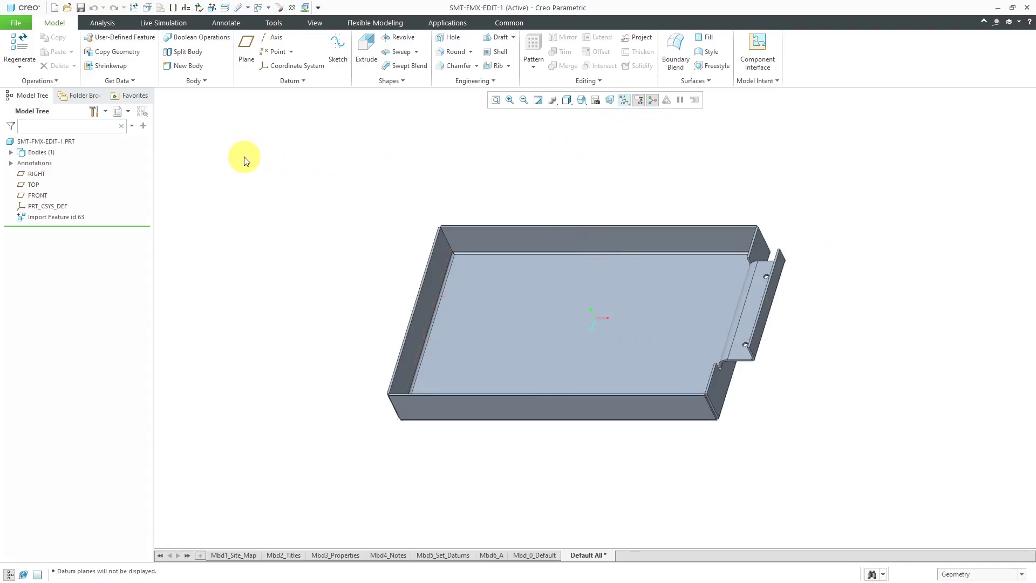
{"action": "left_click", "coordinate": [39, 81]}
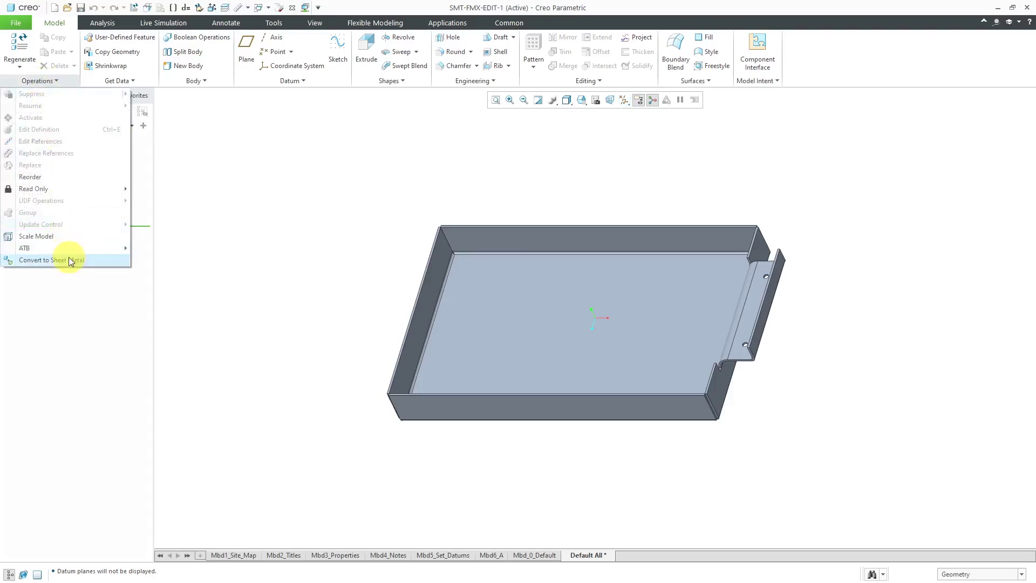
Convert the solid tray to sheet metal using its inner floor as driving surface
{"action": "left_click", "coordinate": [52, 260]}
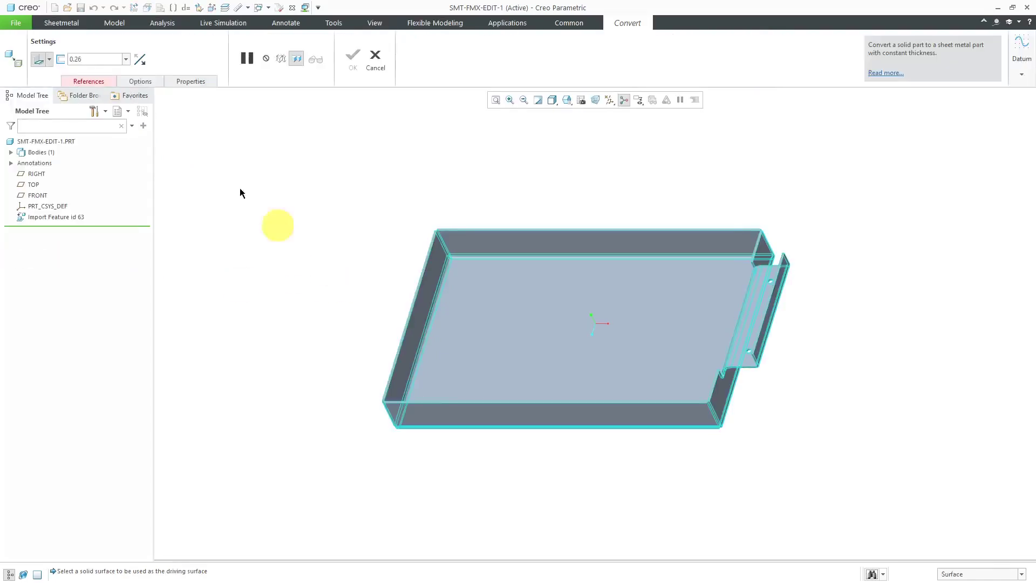
{"action": "left_click", "coordinate": [88, 81]}
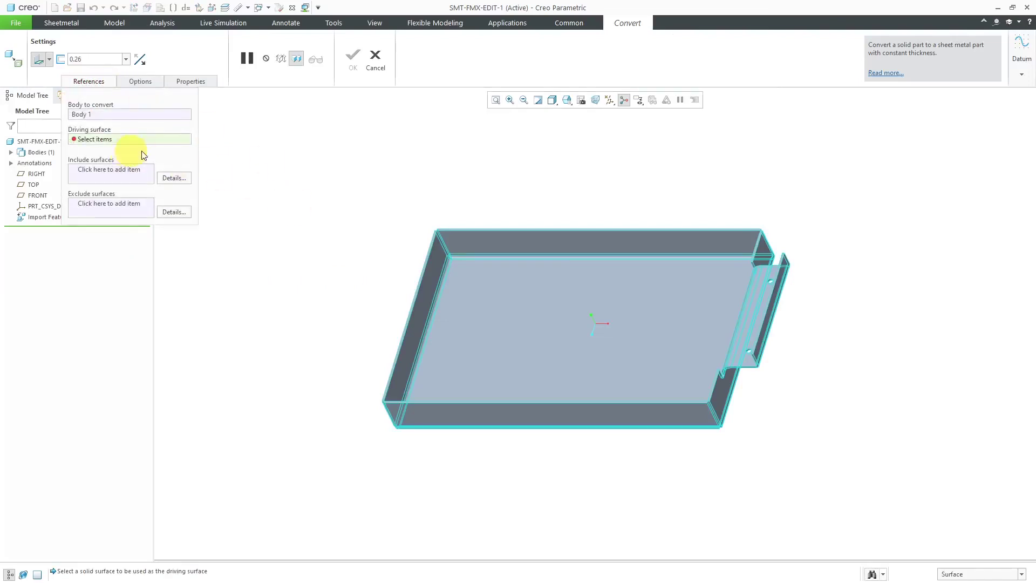
{"action": "left_click", "coordinate": [579, 314]}
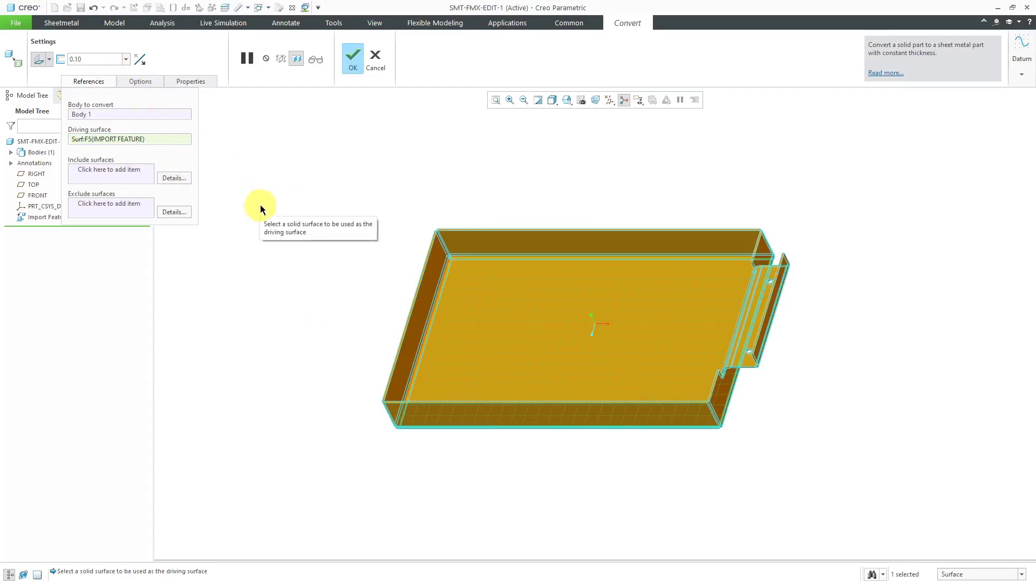
{"action": "left_click", "coordinate": [355, 67]}
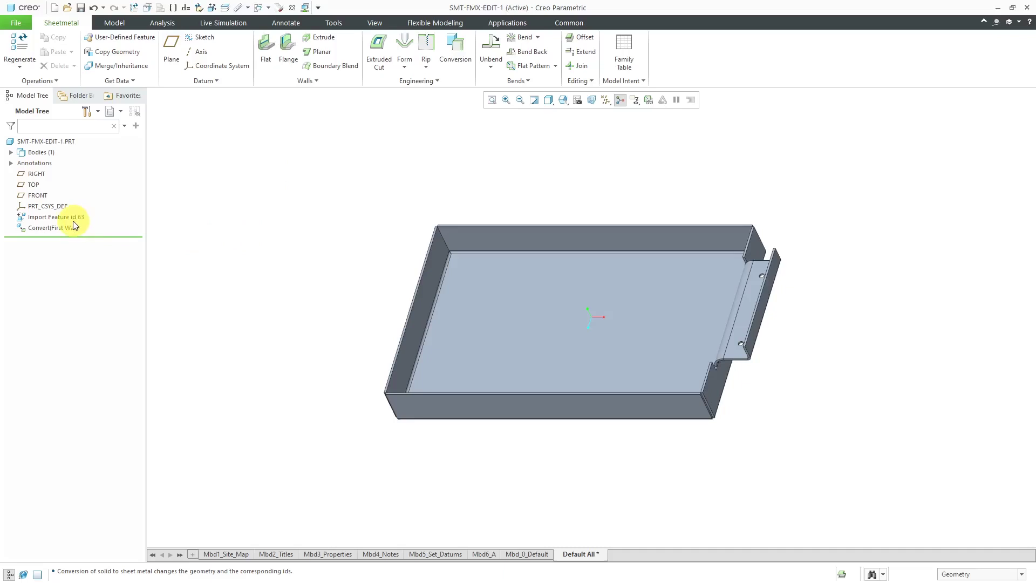
Orbit to a top-down view of the tray and show the Flexible Modeling tools
{"action": "mouse_move", "coordinate": [567, 325]}
{"action": "middle_mouse_down"}
{"action": "mouse_move", "coordinate": [549, 245]}
{"action": "mouse_move", "coordinate": [563, 247]}
{"action": "middle_mouse_up"}
{"action": "scroll", "coordinate": [826, 303], "scroll_direction": "up", "scroll_amount": 4}
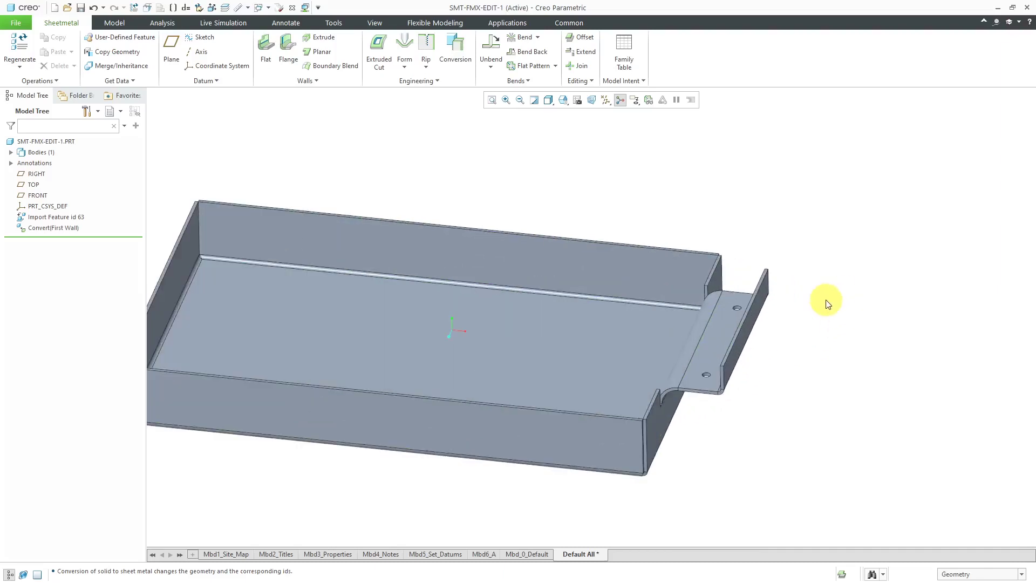
{"action": "left_click", "coordinate": [430, 22]}
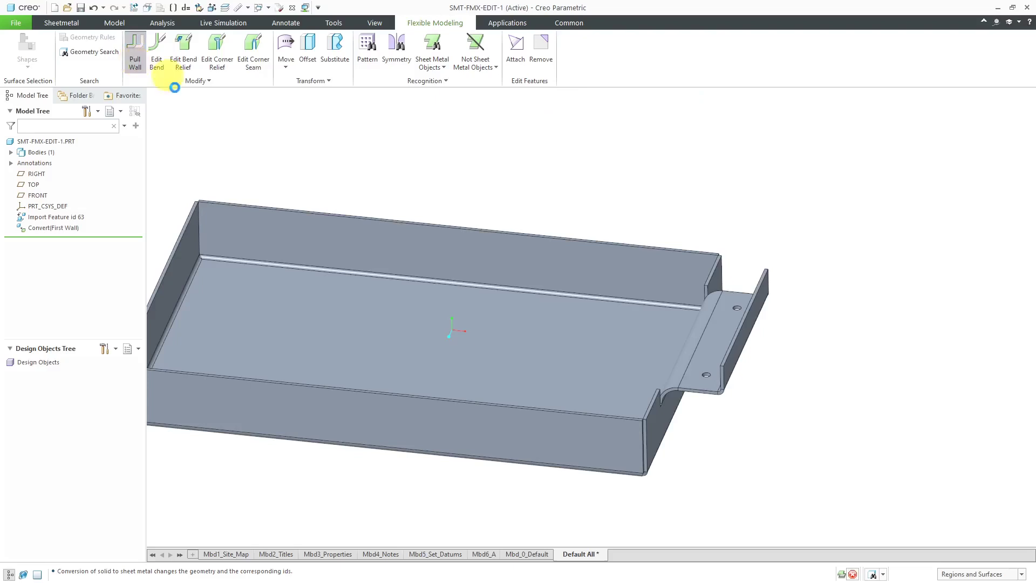
Pull the outer end flange wall out to 0.75 and review its Adjacent Conditions
{"action": "left_click", "coordinate": [134, 64]}
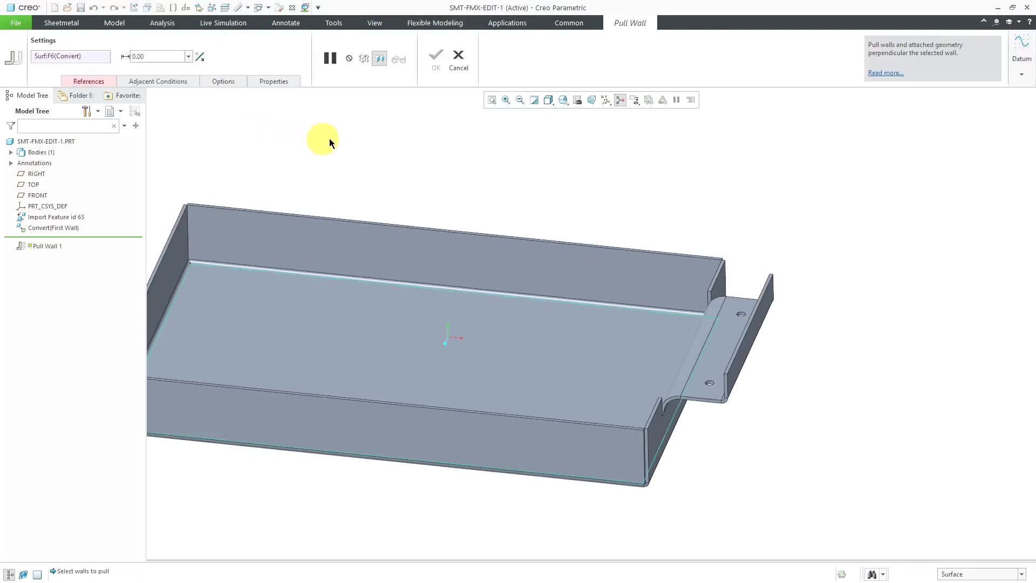
{"action": "left_click", "coordinate": [755, 334]}
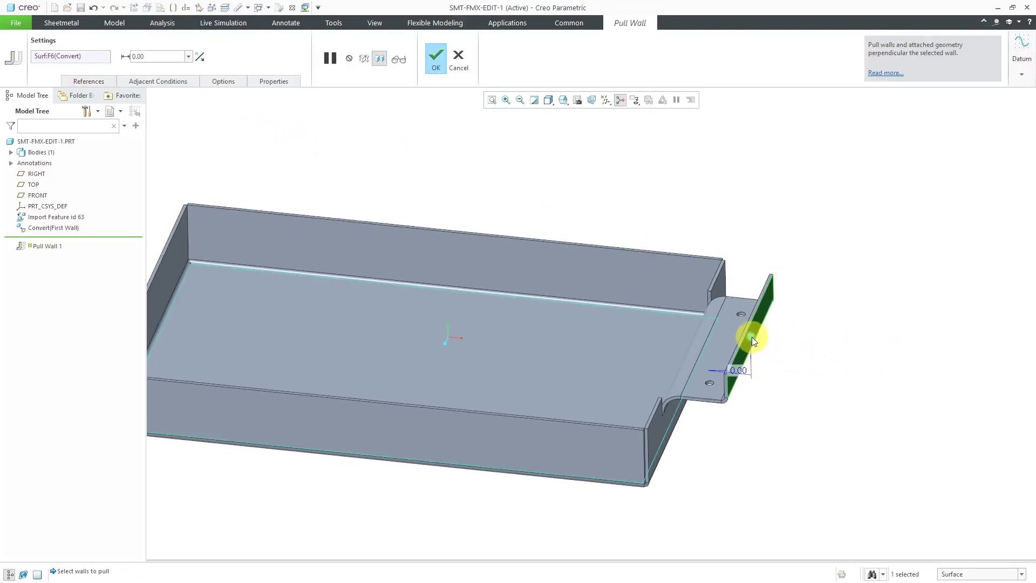
{"action": "mouse_move", "coordinate": [749, 337]}
{"action": "left_mouse_down"}
{"action": "mouse_move", "coordinate": [808, 351]}
{"action": "mouse_move", "coordinate": [775, 345]}
{"action": "left_mouse_up"}
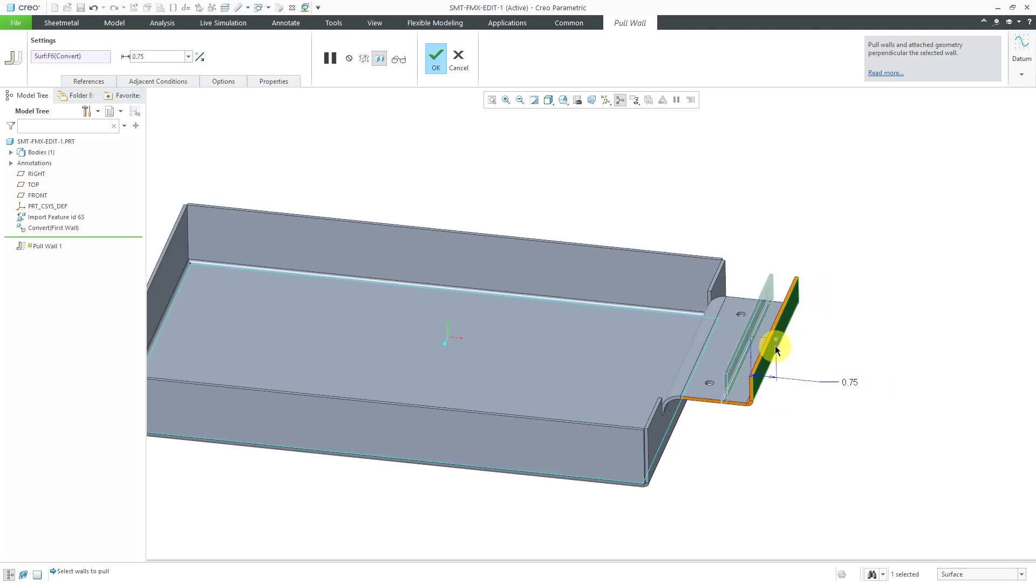
{"action": "right_click", "coordinate": [500, 150]}
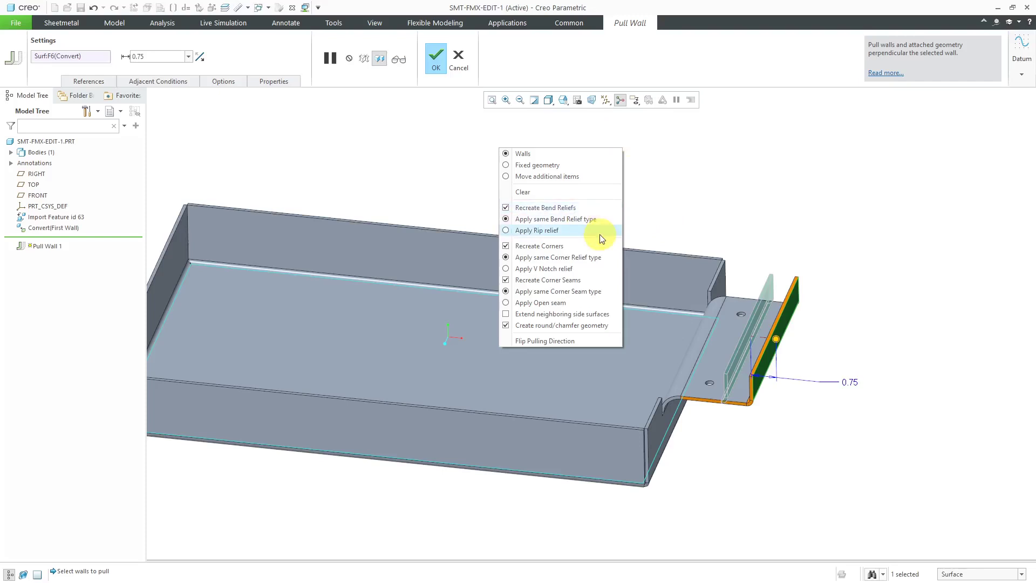
{"action": "left_click", "coordinate": [349, 188]}
{"action": "left_click", "coordinate": [159, 81]}
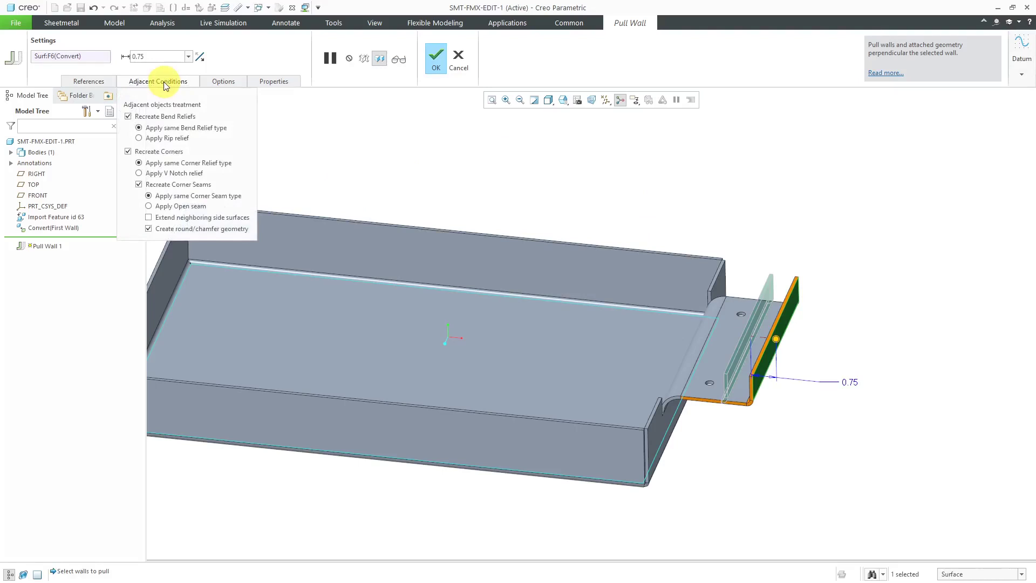
Pull the end tab wall out 1.00, carrying both flange holes along
{"action": "left_click", "coordinate": [223, 81]}
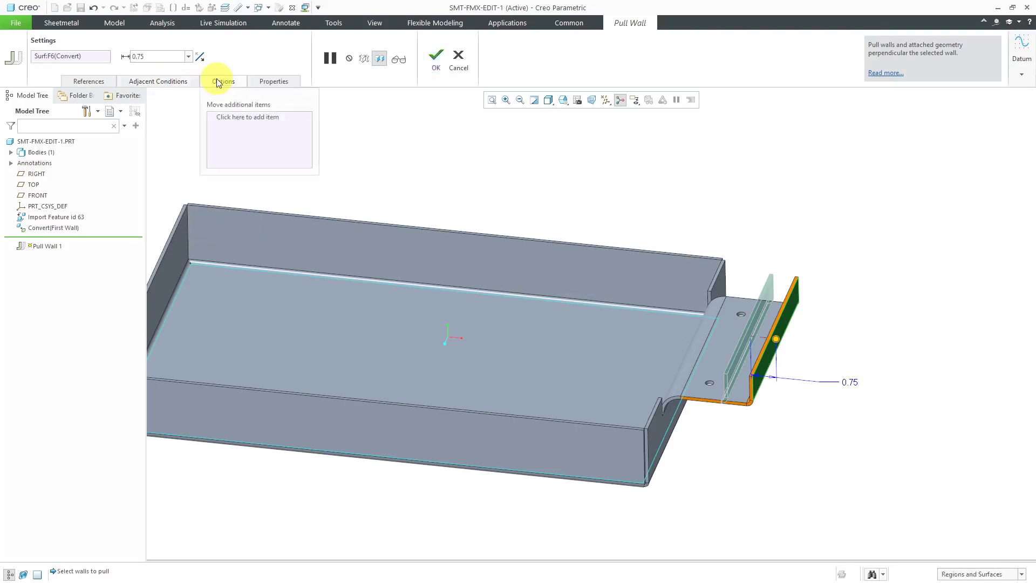
{"action": "left_click", "coordinate": [233, 117]}
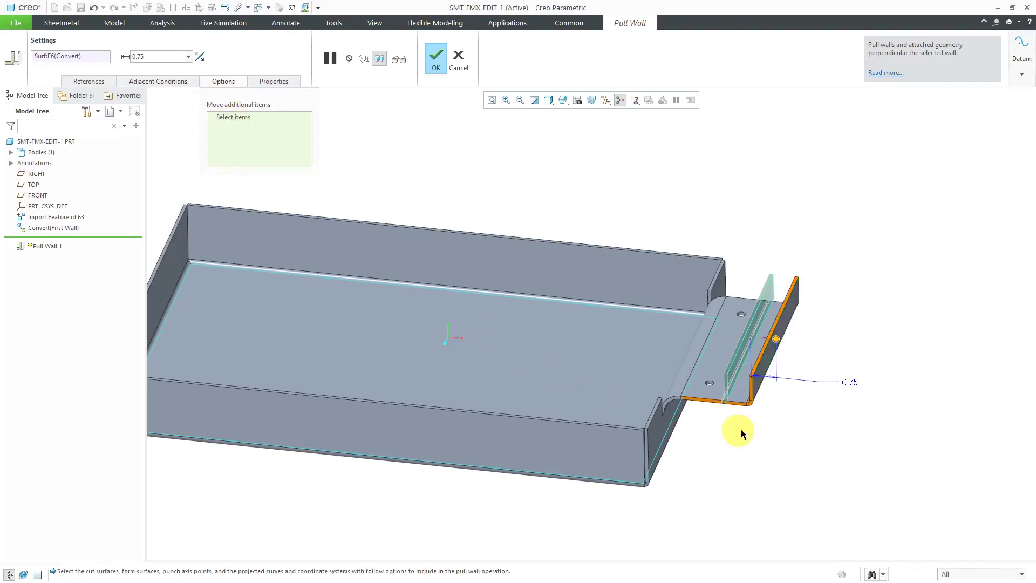
{"action": "scroll", "coordinate": [761, 356], "scroll_direction": "up", "scroll_amount": 3}
{"action": "scroll", "coordinate": [743, 349], "scroll_direction": "up", "scroll_amount": 2}
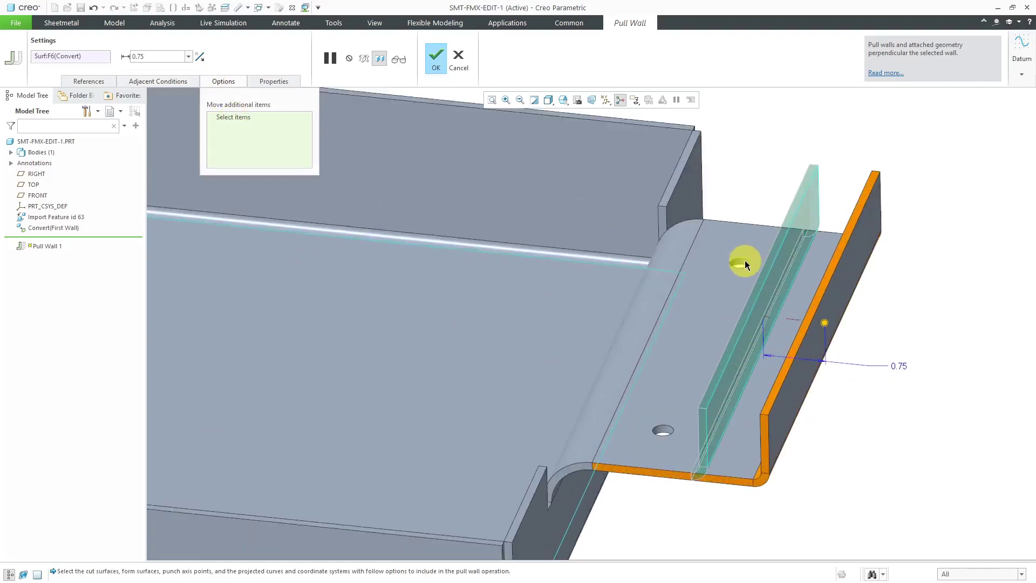
{"action": "left_click", "coordinate": [745, 262]}
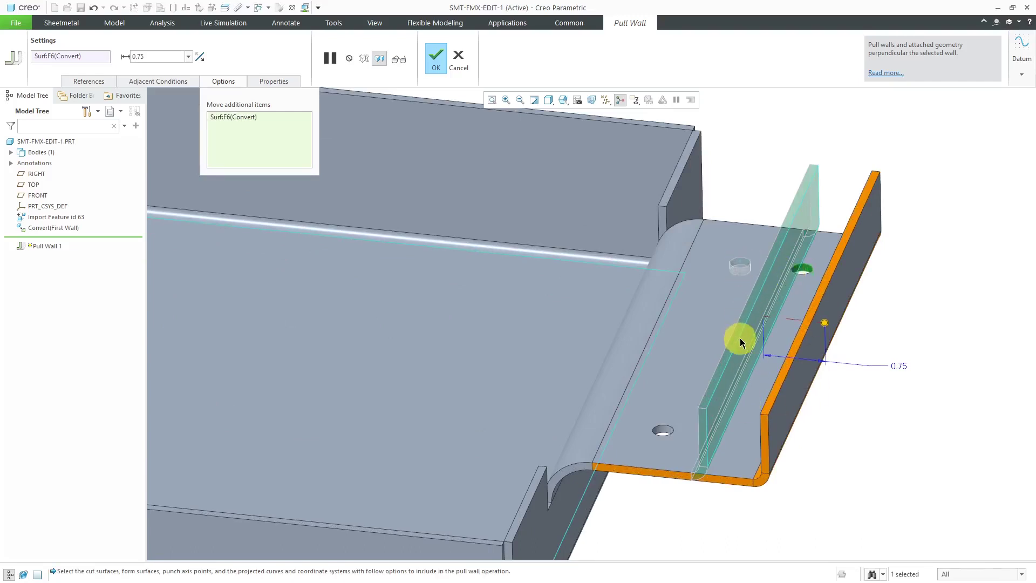
{"action": "left_click", "coordinate": [667, 430]}
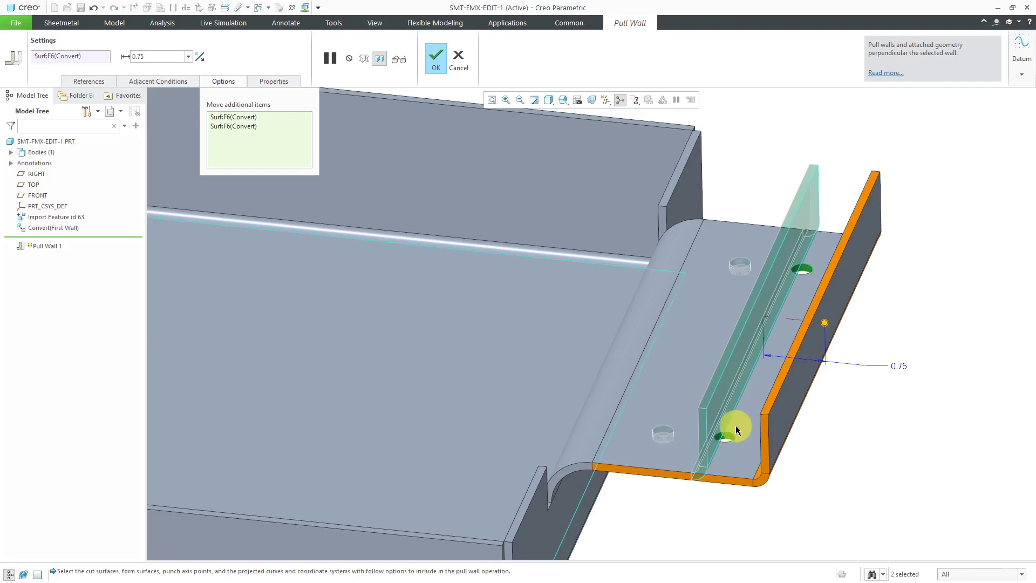
{"action": "double_click", "coordinate": [899, 365]}
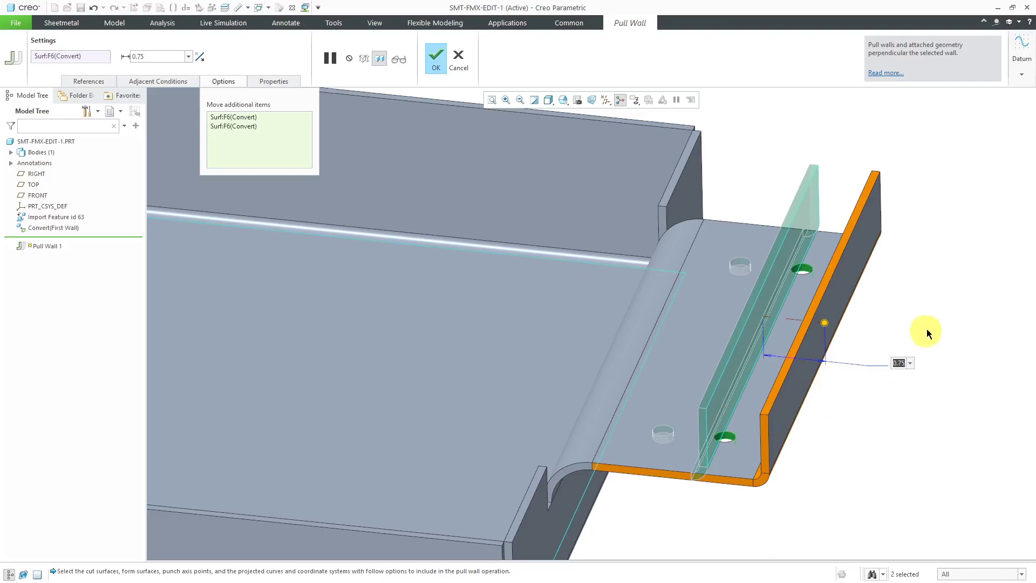
{"action": "type", "text": "1"}
{"action": "key", "text": "Return"}
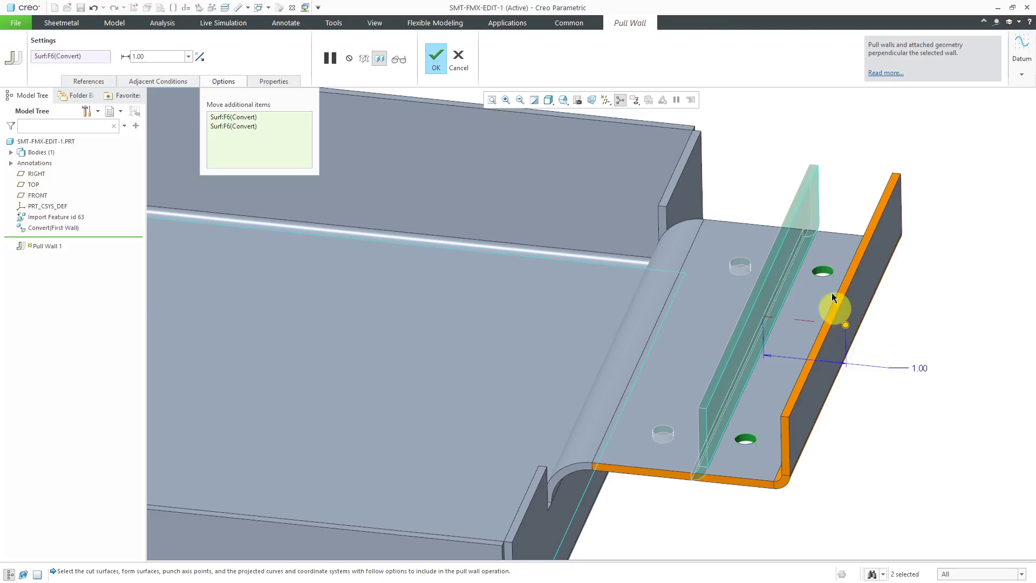
{"action": "left_click", "coordinate": [437, 59]}
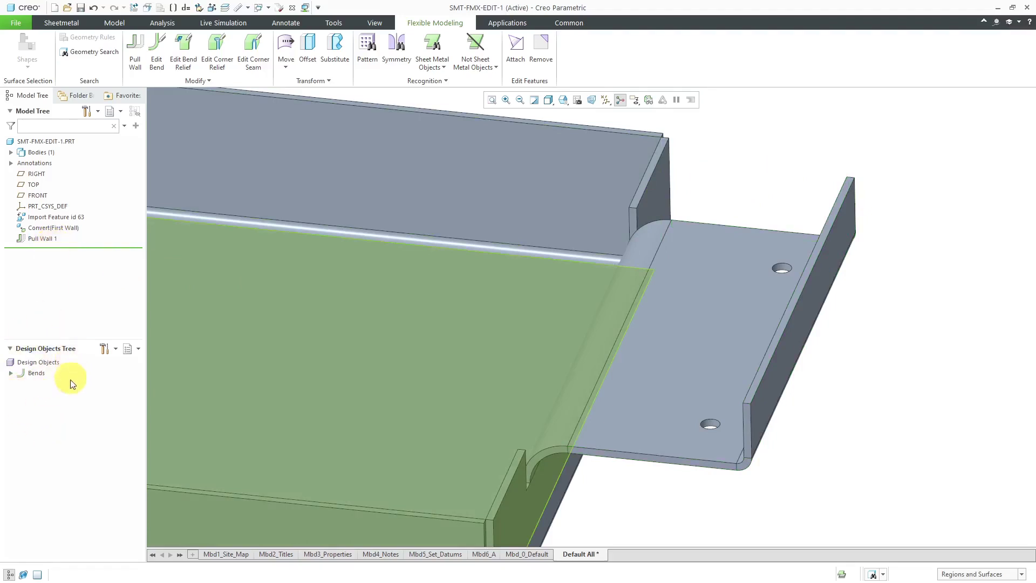
Expand Bends in the Design Objects Tree to list BEND 1
{"action": "left_click", "coordinate": [11, 374]}
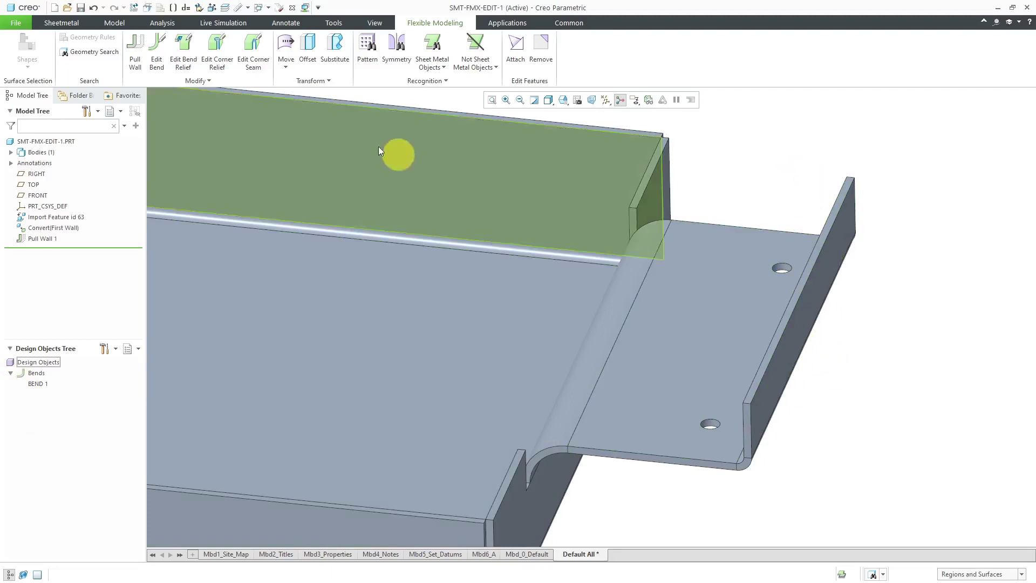
Edit the floor-to-tab bend with a 90° angle and 0.25 inside radius
{"action": "left_click", "coordinate": [157, 53]}
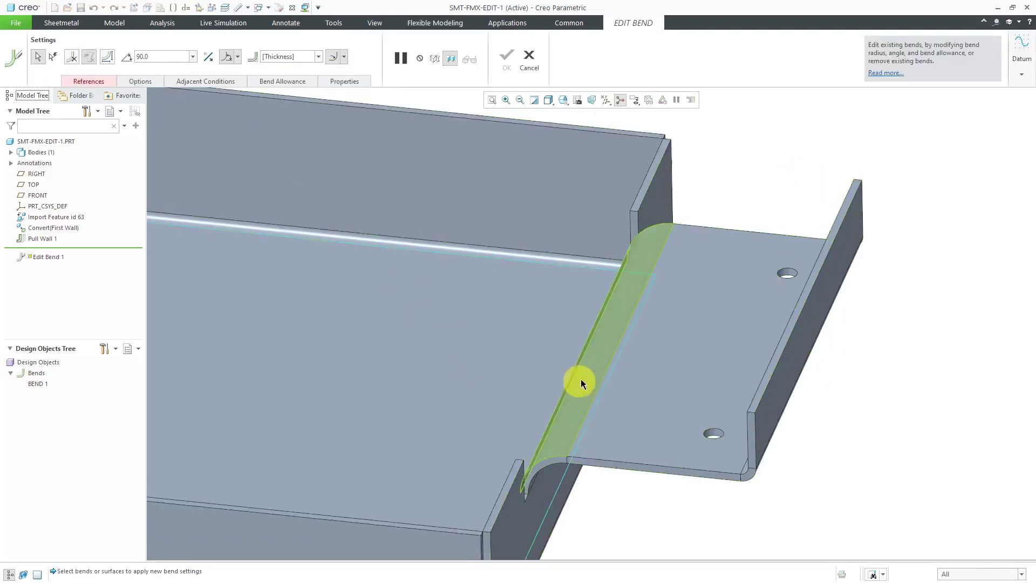
{"action": "left_click", "coordinate": [591, 378]}
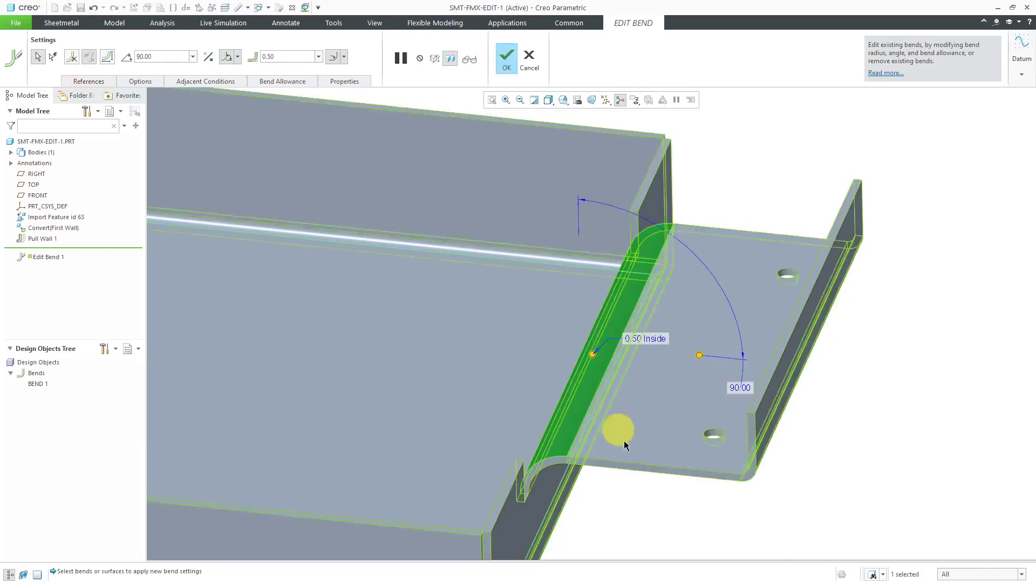
{"action": "scroll", "coordinate": [773, 364], "scroll_direction": "down", "scroll_amount": 3}
{"action": "middle_click_drag", "start_coordinate": [736, 438], "coordinate": [739, 438]}
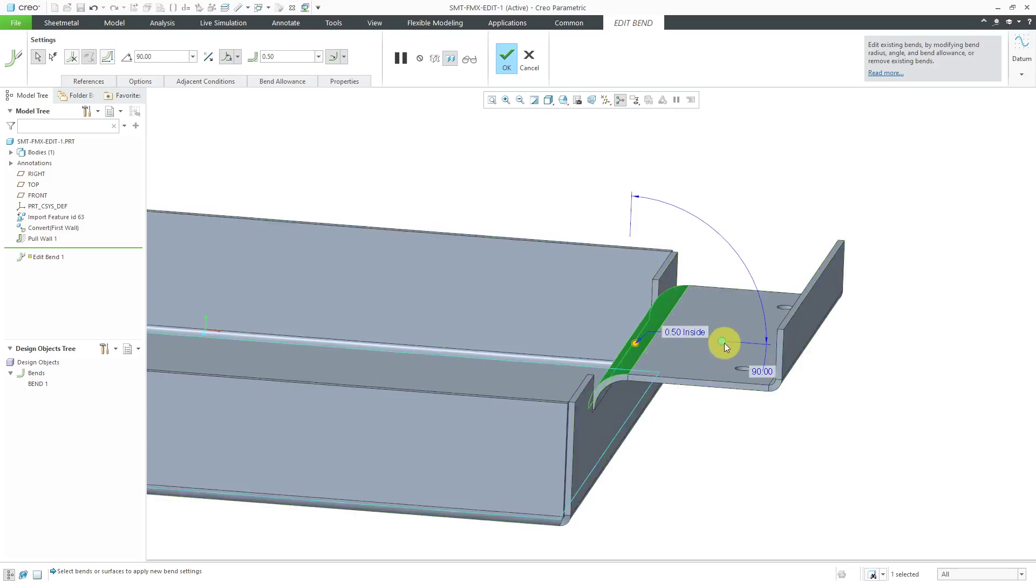
{"action": "mouse_move", "coordinate": [721, 341]}
{"action": "left_mouse_down"}
{"action": "mouse_move", "coordinate": [721, 331]}
{"action": "mouse_move", "coordinate": [727, 341]}
{"action": "left_mouse_up"}
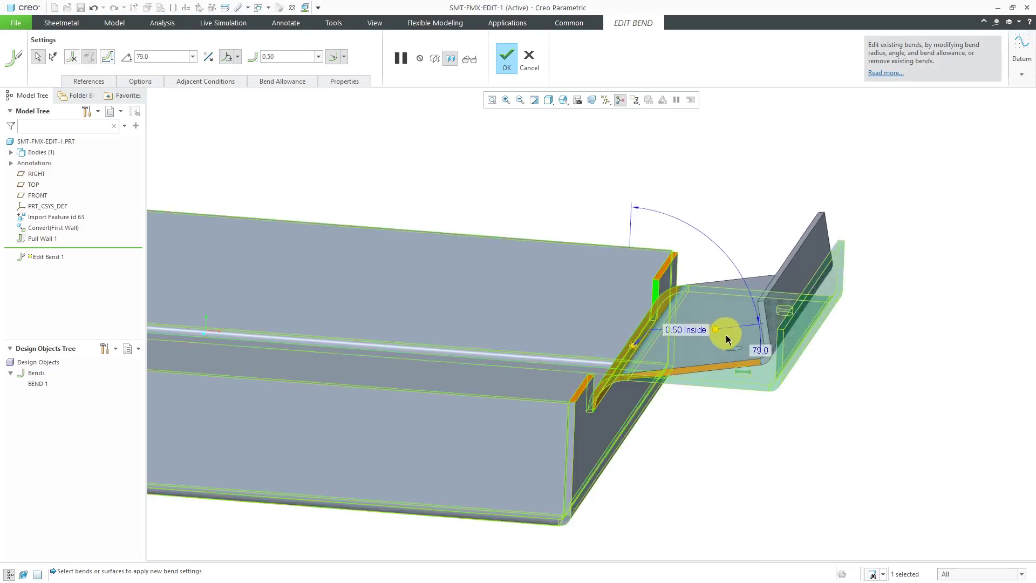
{"action": "double_click", "coordinate": [758, 352]}
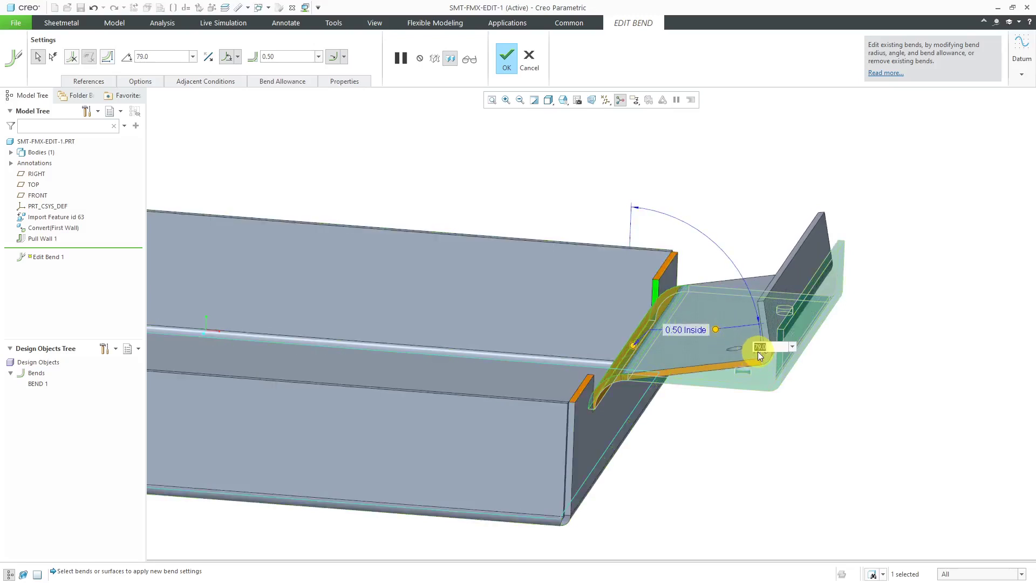
{"action": "type", "text": "90"}
{"action": "key", "text": "Return"}
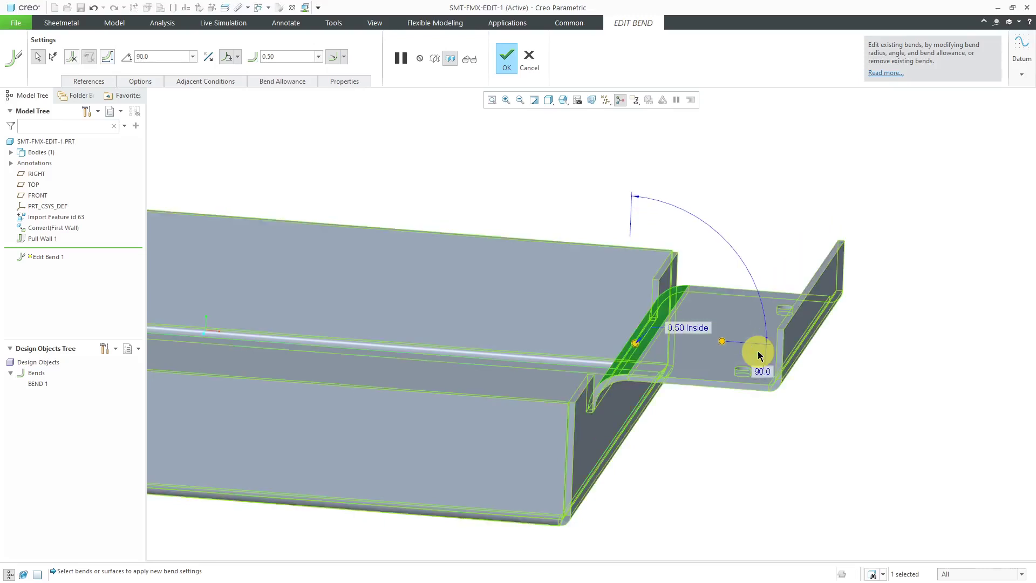
{"action": "double_click", "coordinate": [686, 328]}
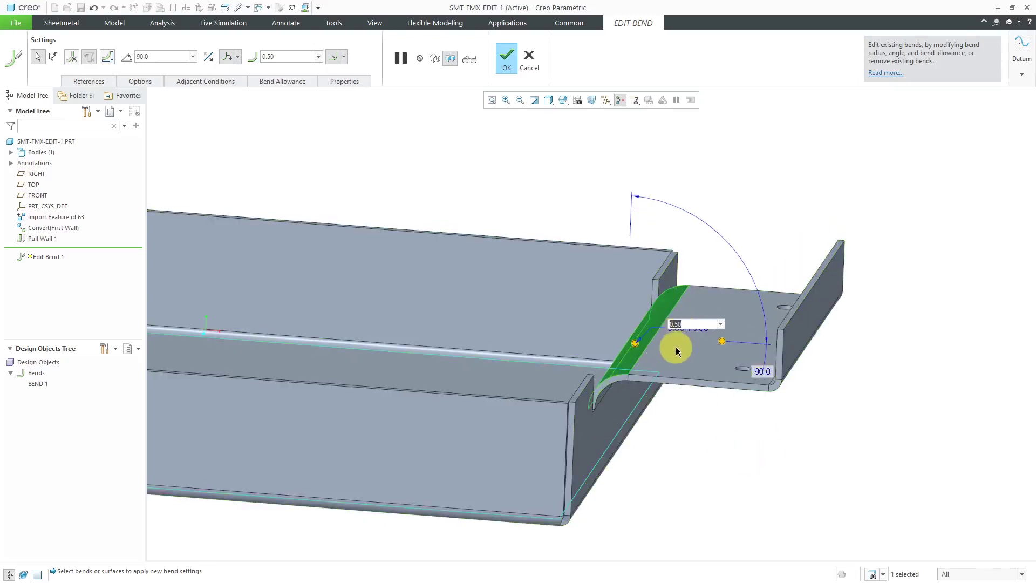
{"action": "type", "text": ".25"}
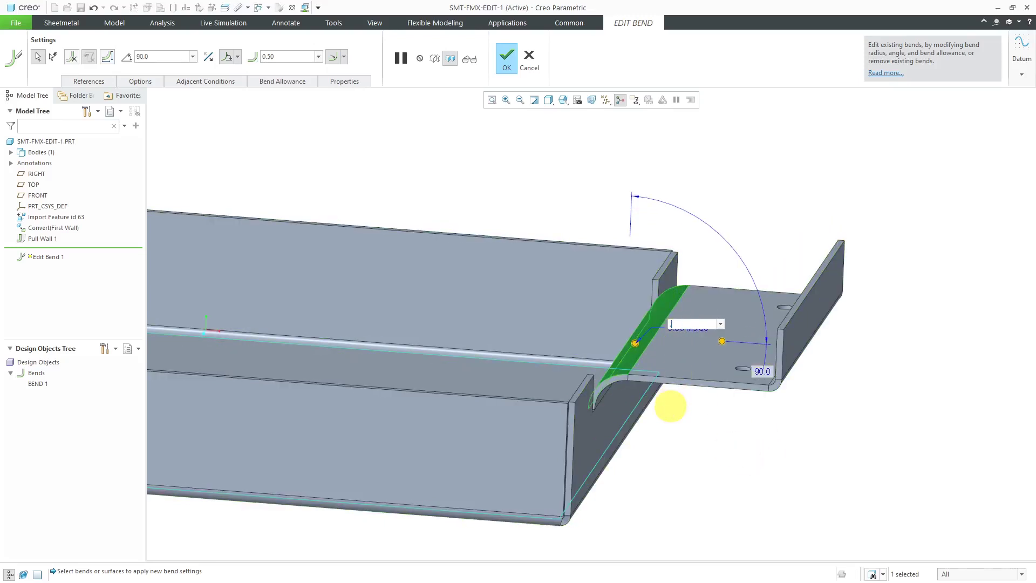
{"action": "key", "text": "Return"}
{"action": "type", "text": "0.25"}
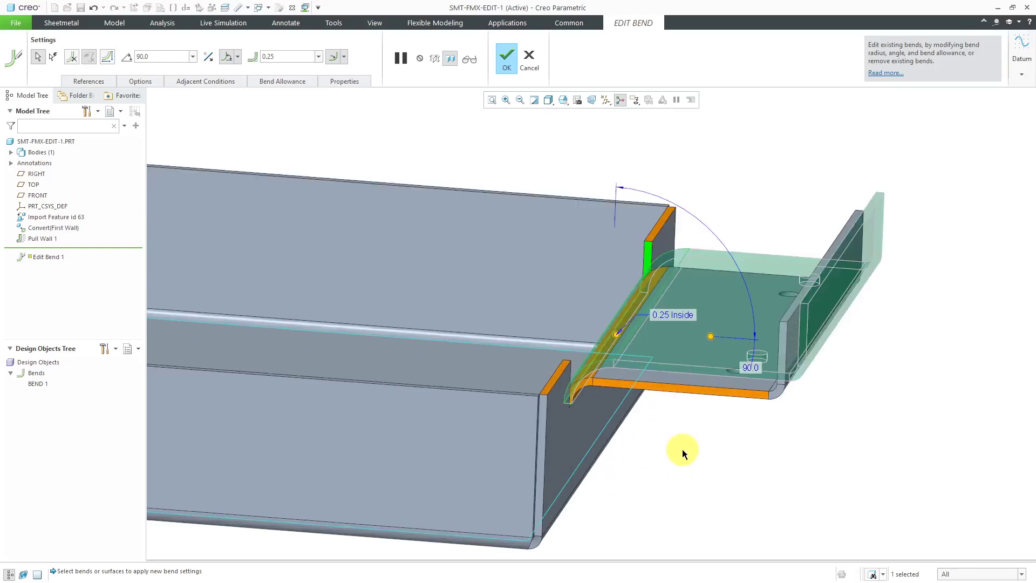
Keep wall height constant for the bend, reviewing adjacent conditions and bend options
{"action": "mouse_move", "coordinate": [683, 449]}
{"action": "middle_mouse_down"}
{"action": "mouse_move", "coordinate": [694, 440]}
{"action": "mouse_move", "coordinate": [686, 444]}
{"action": "middle_mouse_up"}
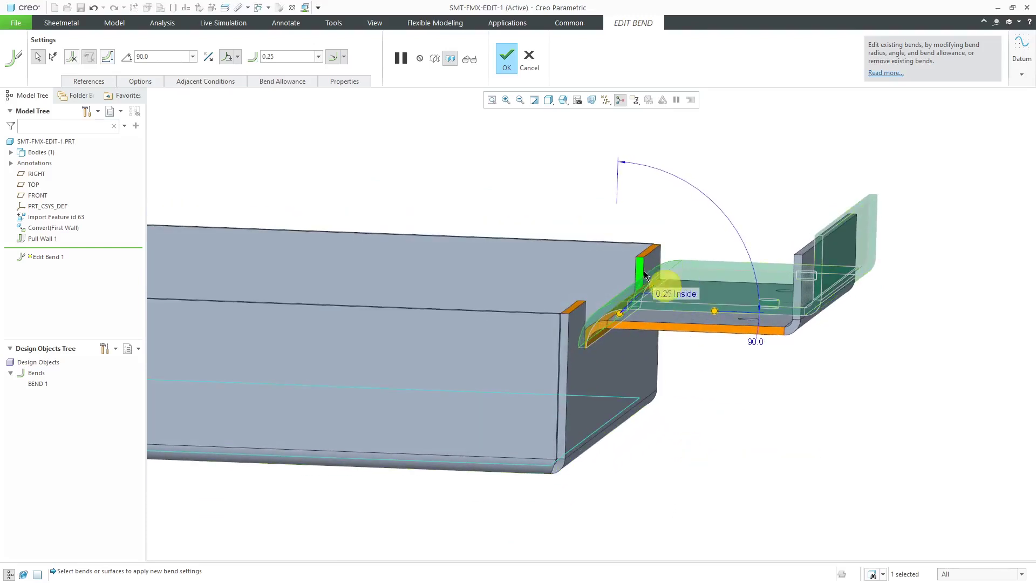
{"action": "right_click", "coordinate": [410, 173]}
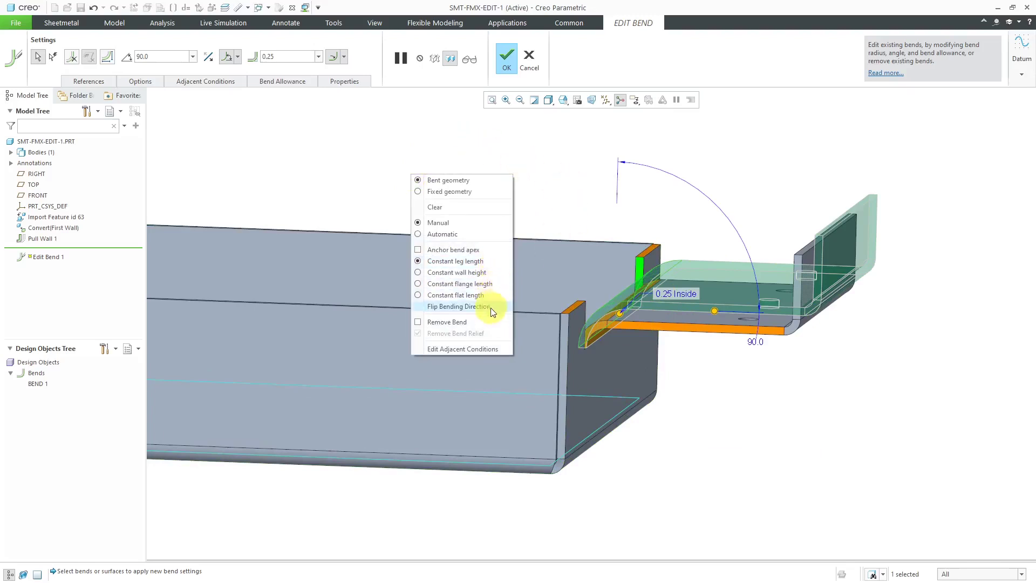
{"action": "left_click", "coordinate": [483, 271]}
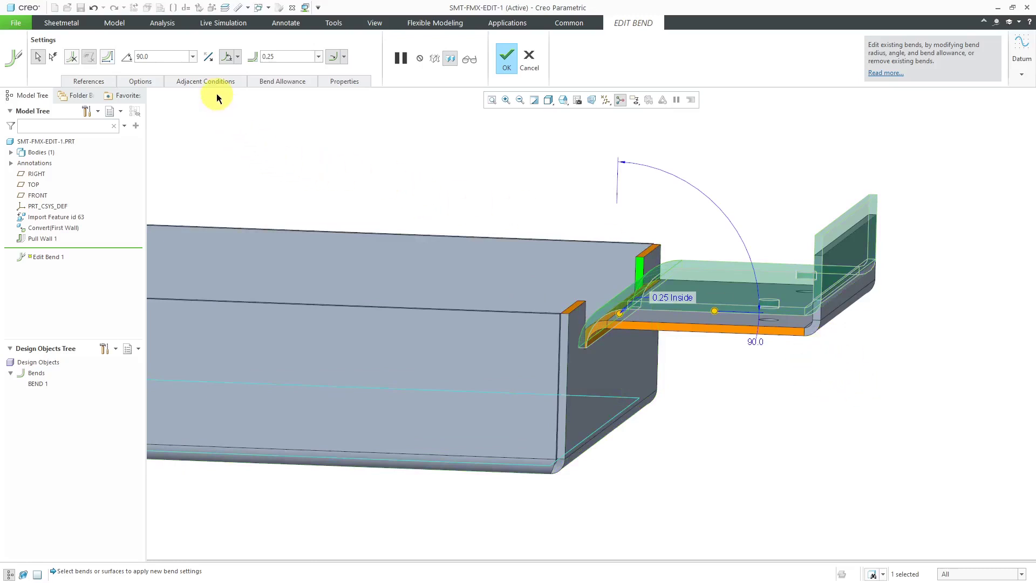
{"action": "left_click", "coordinate": [205, 82]}
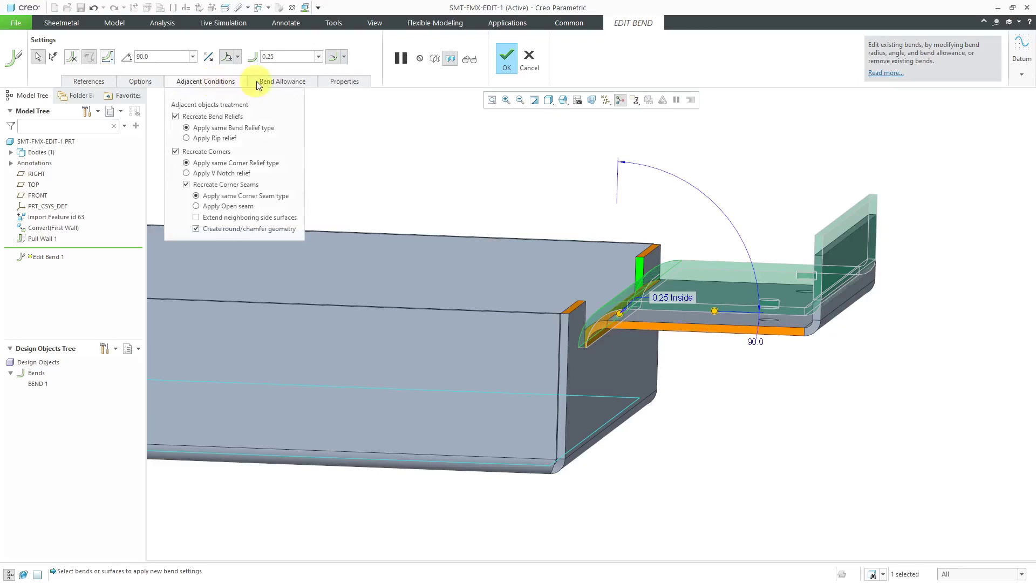
{"action": "left_click", "coordinate": [130, 82]}
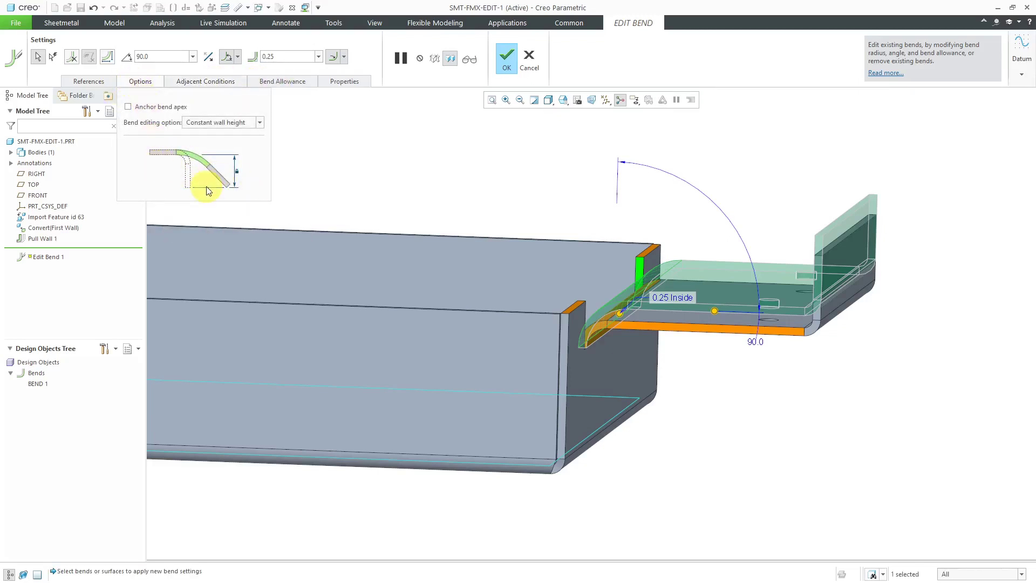
{"action": "left_click", "coordinate": [260, 123]}
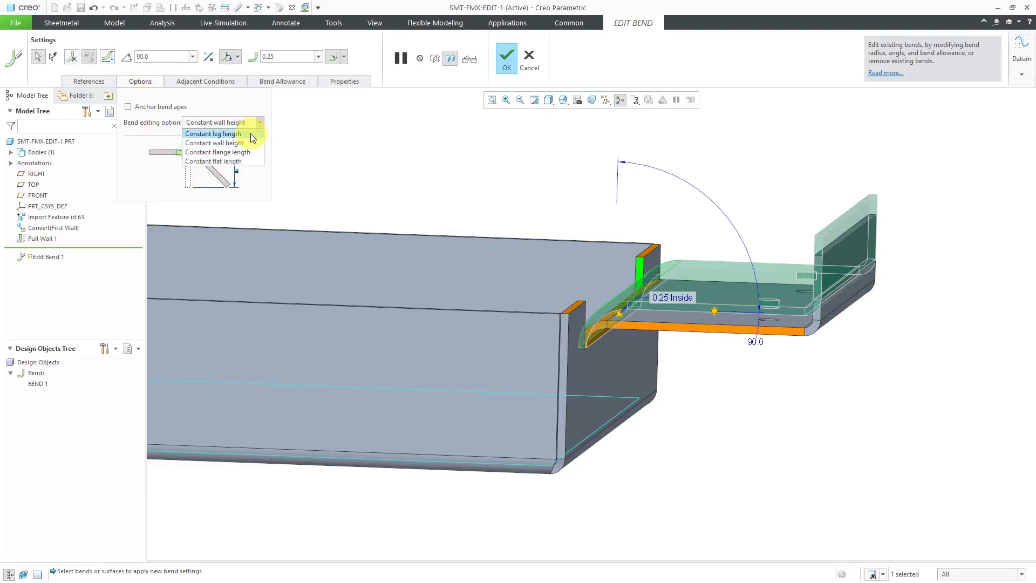
{"action": "left_click", "coordinate": [249, 133]}
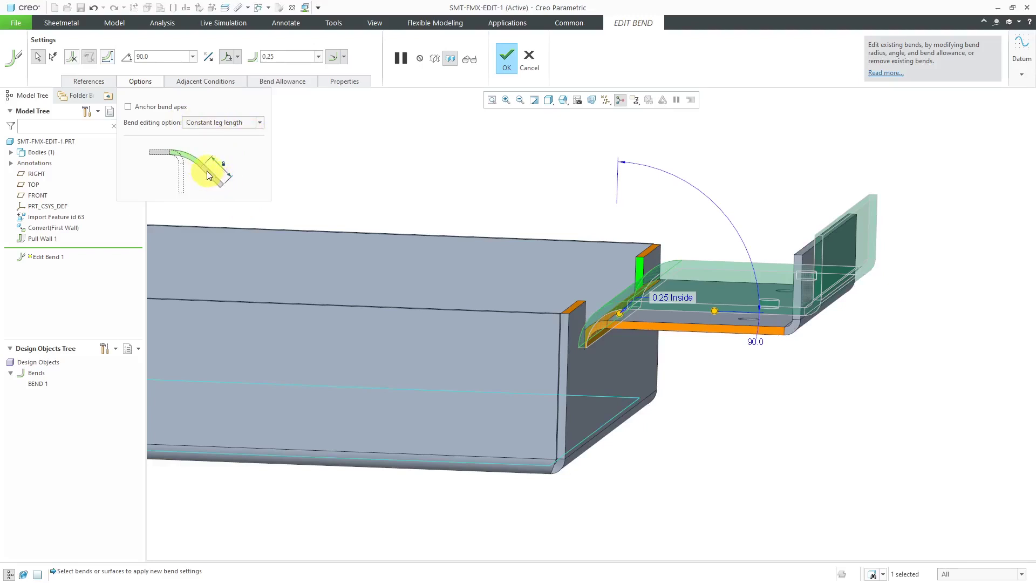
{"action": "left_click", "coordinate": [230, 122]}
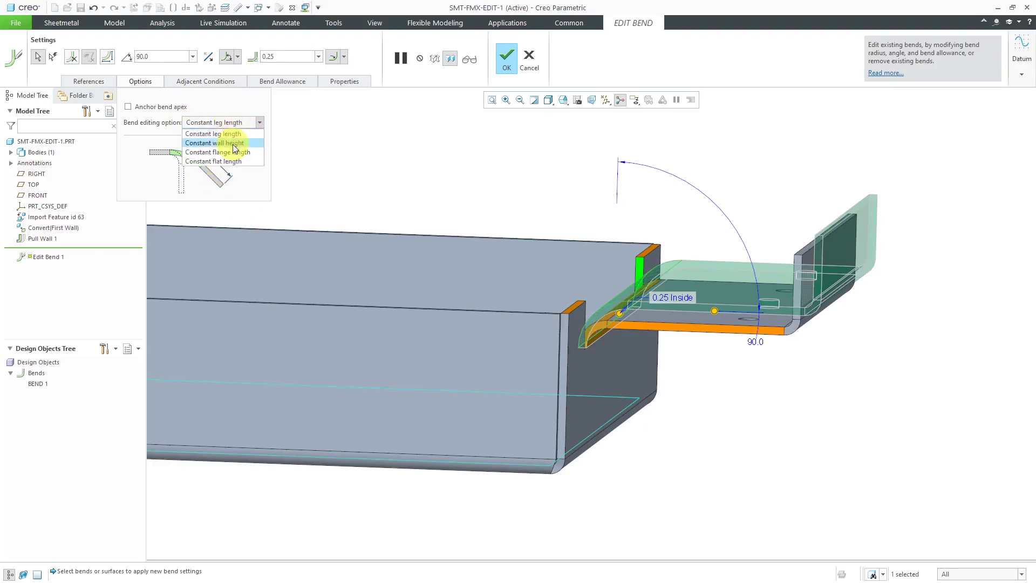
{"action": "left_click", "coordinate": [233, 143]}
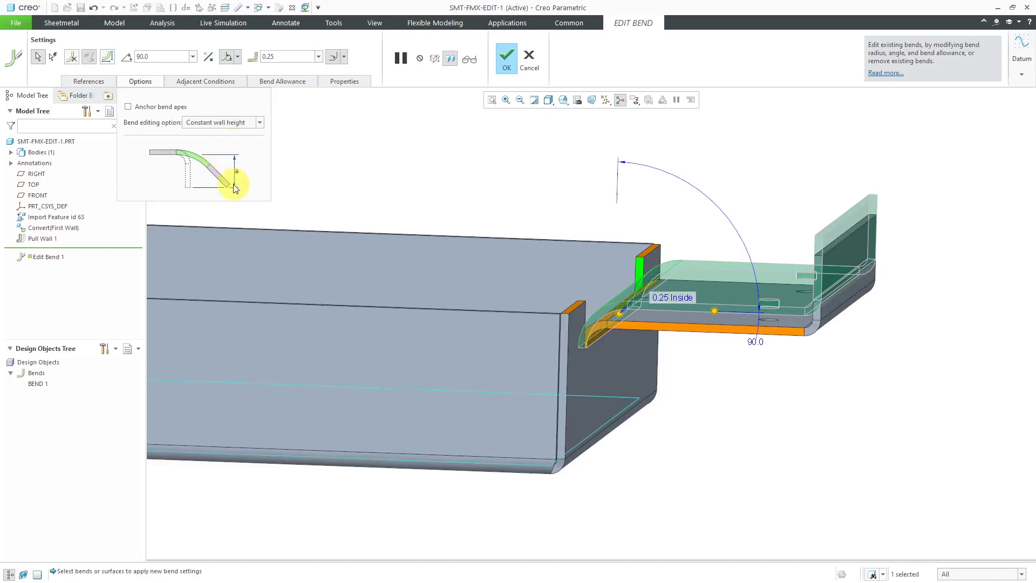
Try flange and flat length constant, settle on leg length, and anchor the bend apex
{"action": "left_click", "coordinate": [236, 122]}
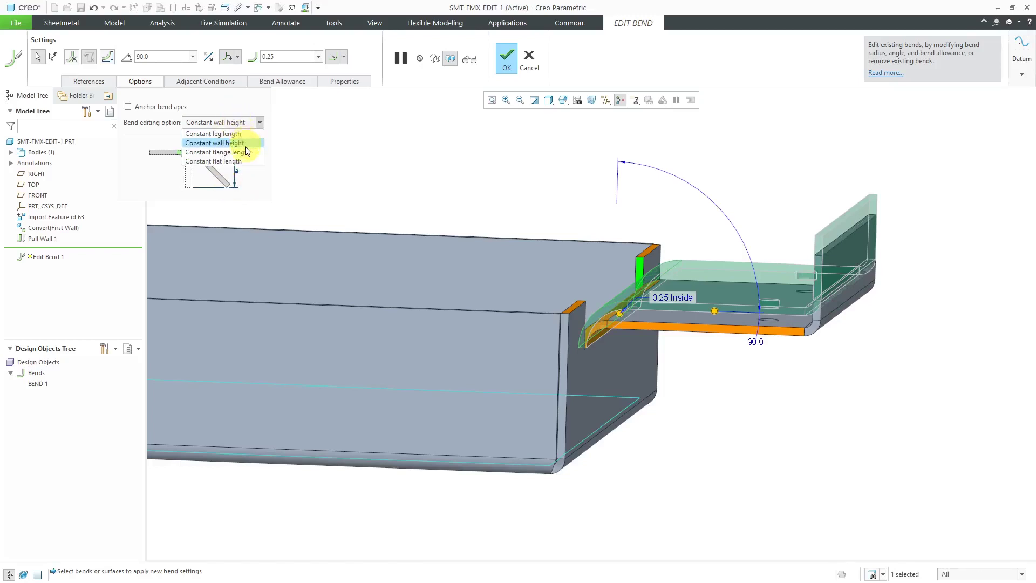
{"action": "left_click", "coordinate": [248, 155]}
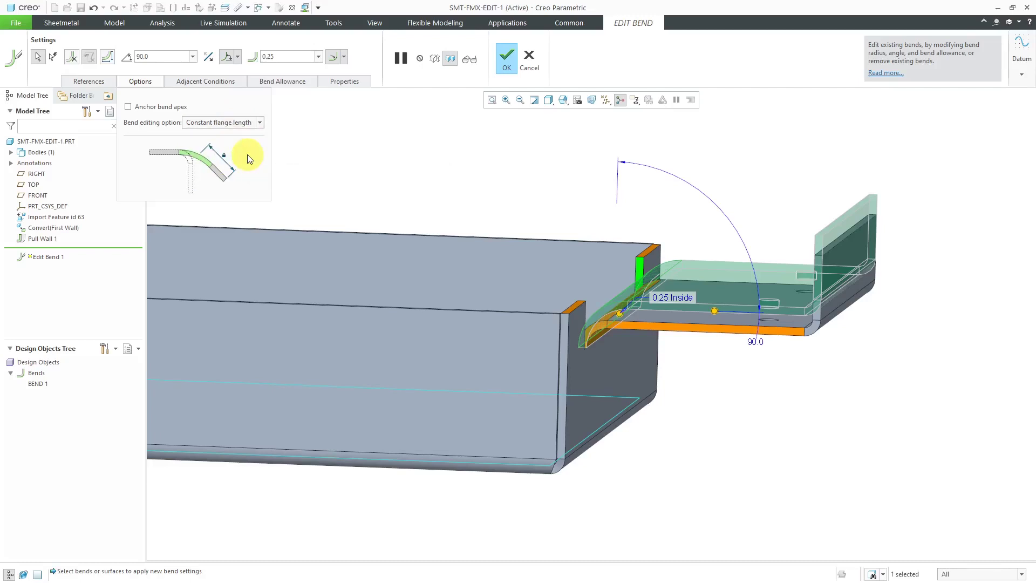
{"action": "left_click", "coordinate": [253, 126]}
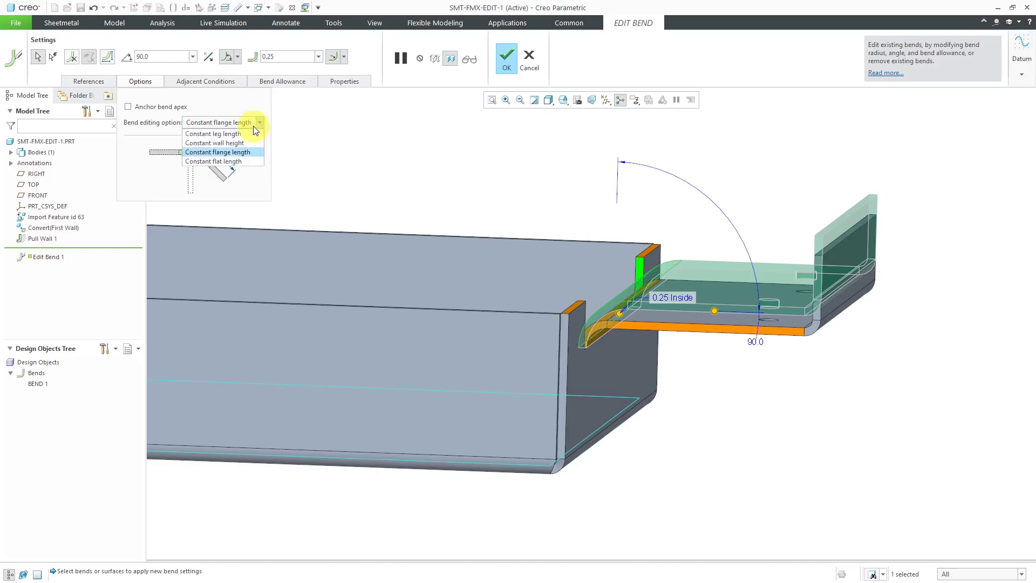
{"action": "left_click", "coordinate": [250, 157]}
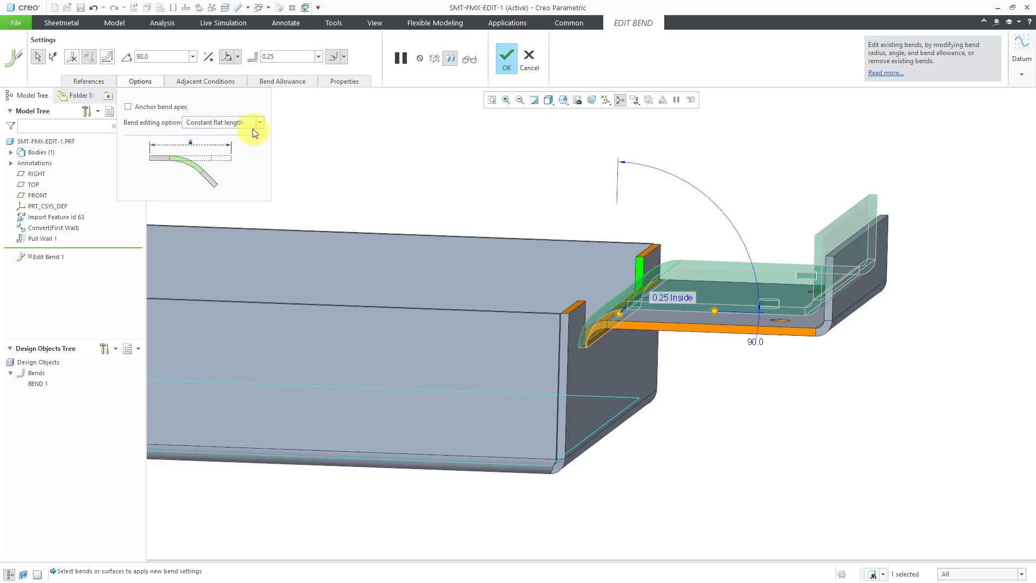
{"action": "left_click", "coordinate": [252, 124]}
{"action": "left_click", "coordinate": [247, 132]}
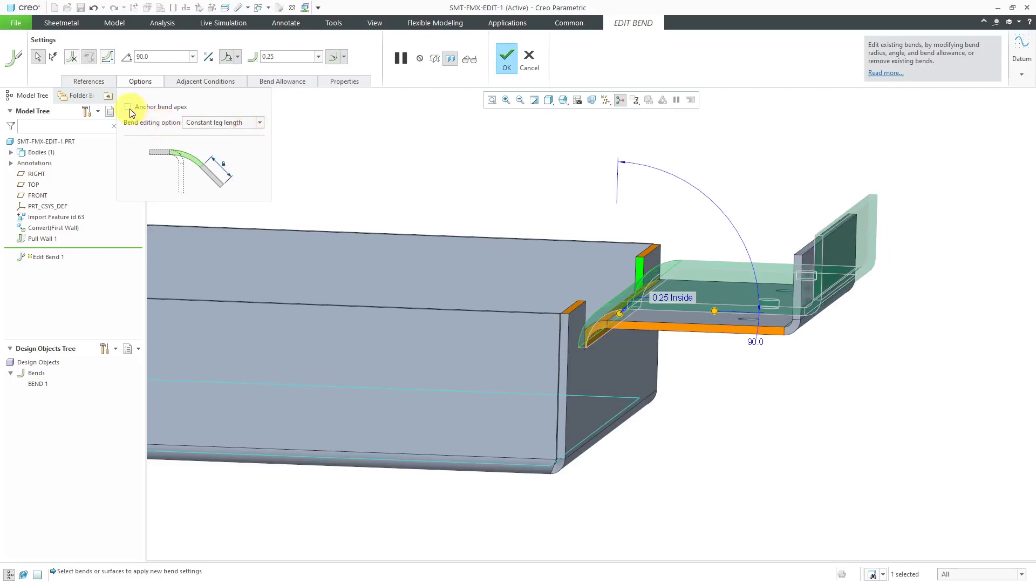
{"action": "left_click", "coordinate": [129, 107]}
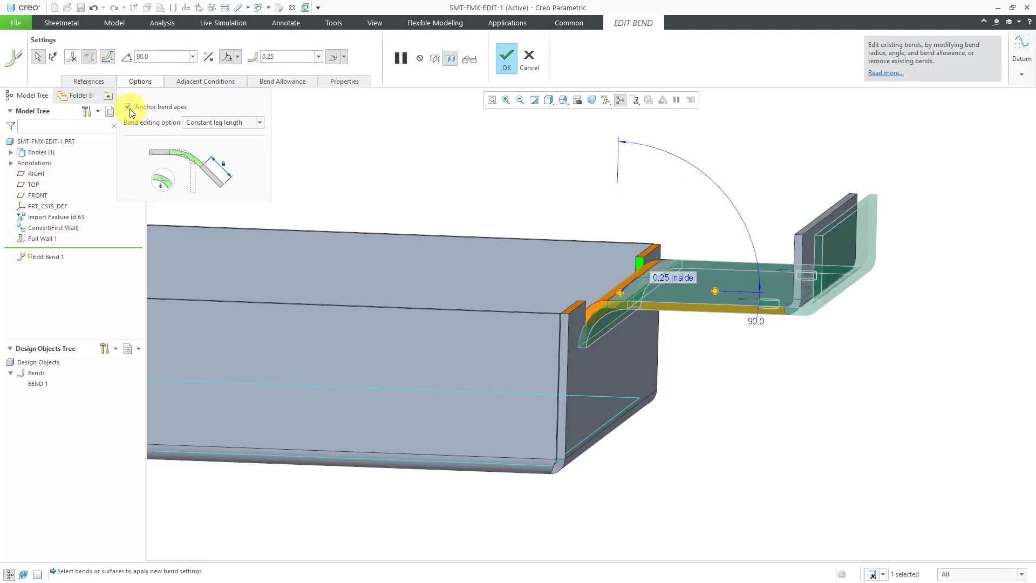
{"action": "middle_click_drag", "start_coordinate": [698, 423], "coordinate": [741, 385]}
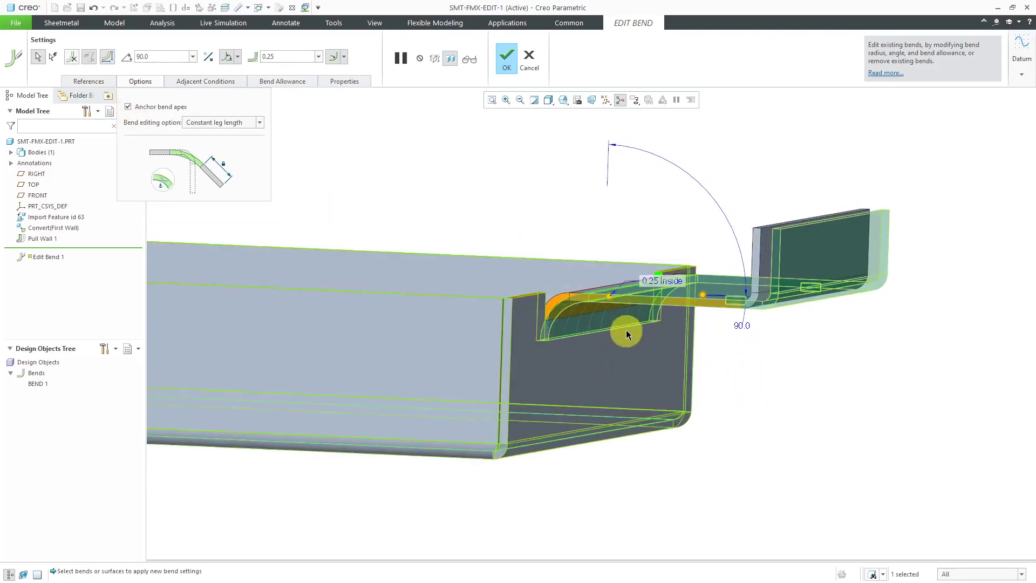
{"action": "mouse_move", "coordinate": [678, 380]}
{"action": "middle_mouse_down"}
{"action": "mouse_move", "coordinate": [689, 363]}
{"action": "mouse_move", "coordinate": [687, 377]}
{"action": "middle_mouse_up"}
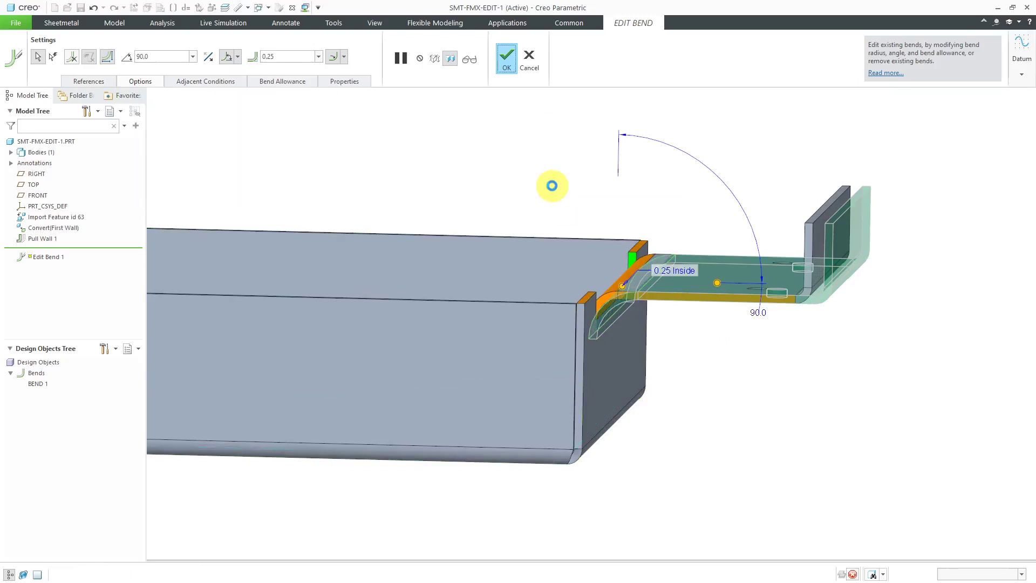
Complete the bend edit and start Edit Bend Relief, orbiting toward the left-wall relief
{"action": "middle_click", "coordinate": [552, 186]}
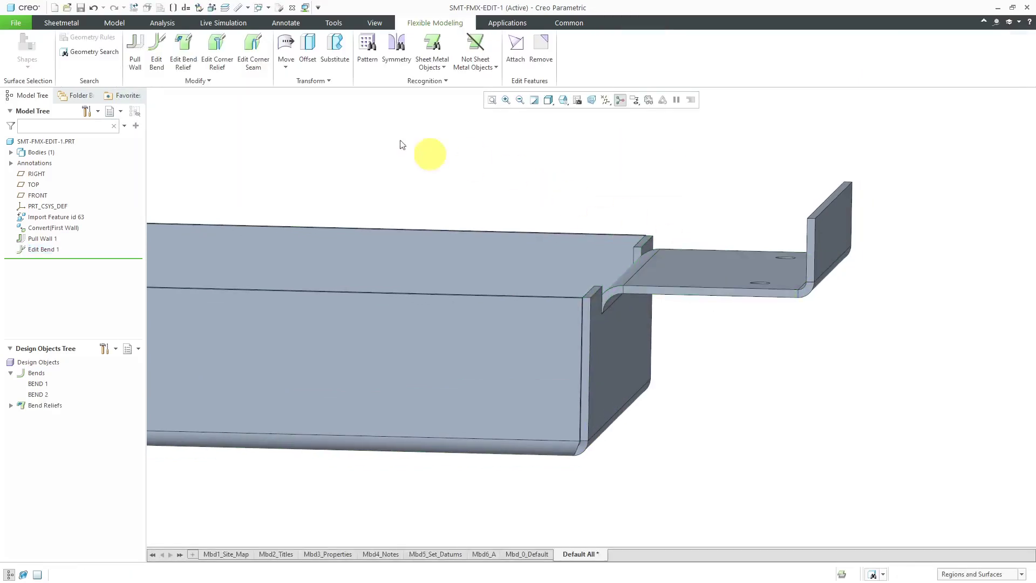
{"action": "scroll", "coordinate": [686, 258], "scroll_direction": "up", "scroll_amount": 4}
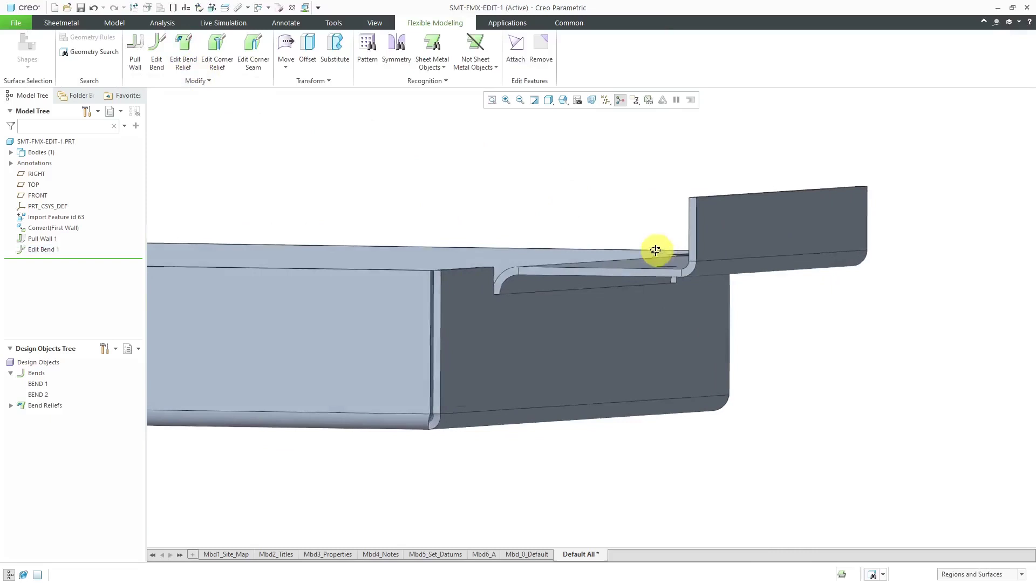
{"action": "middle_click_drag", "start_coordinate": [682, 256], "coordinate": [646, 265]}
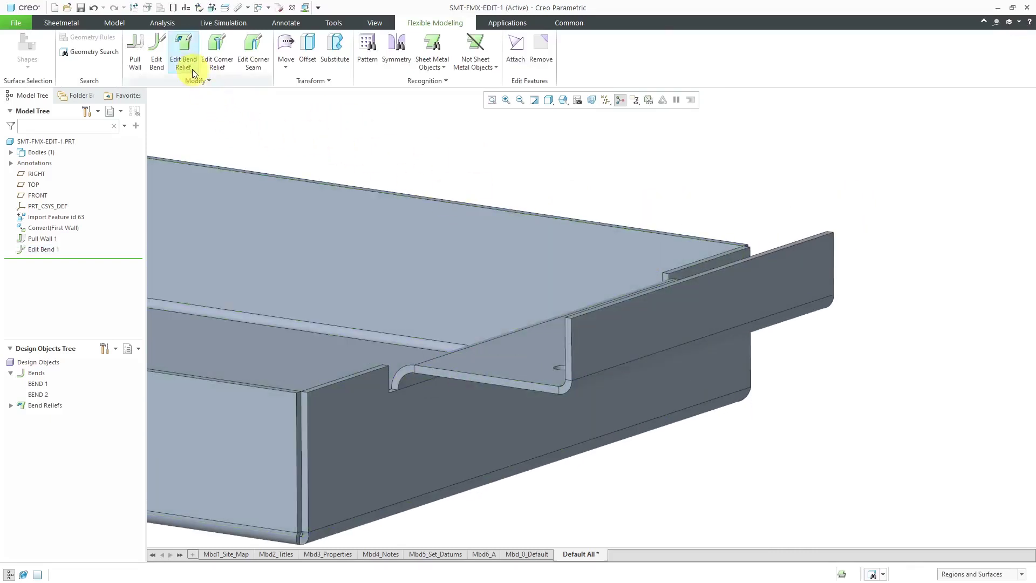
{"action": "left_click", "coordinate": [183, 52]}
{"action": "mouse_move", "coordinate": [635, 289]}
{"action": "middle_mouse_down"}
{"action": "mouse_move", "coordinate": [744, 336]}
{"action": "mouse_move", "coordinate": [624, 327]}
{"action": "mouse_move", "coordinate": [572, 340]}
{"action": "middle_mouse_up"}
{"action": "scroll", "coordinate": [672, 353], "scroll_direction": "down", "scroll_amount": 3}
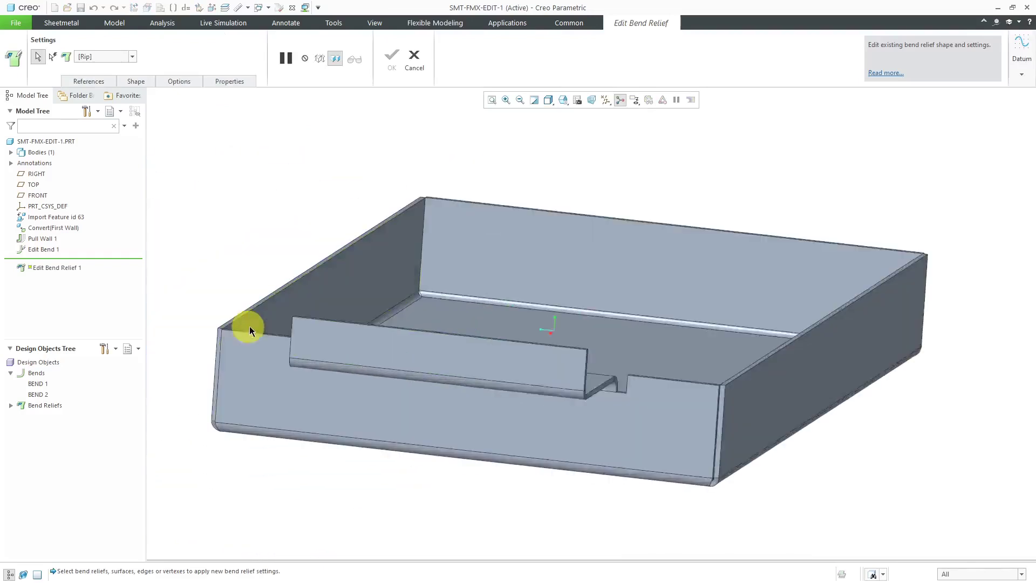
{"action": "scroll", "coordinate": [249, 326], "scroll_direction": "up", "scroll_amount": 4}
{"action": "scroll", "coordinate": [307, 357], "scroll_direction": "up", "scroll_amount": 4}
{"action": "middle_click_drag", "start_coordinate": [308, 372], "coordinate": [304, 369]}
{"action": "scroll", "coordinate": [323, 389], "scroll_direction": "down", "scroll_amount": 4}
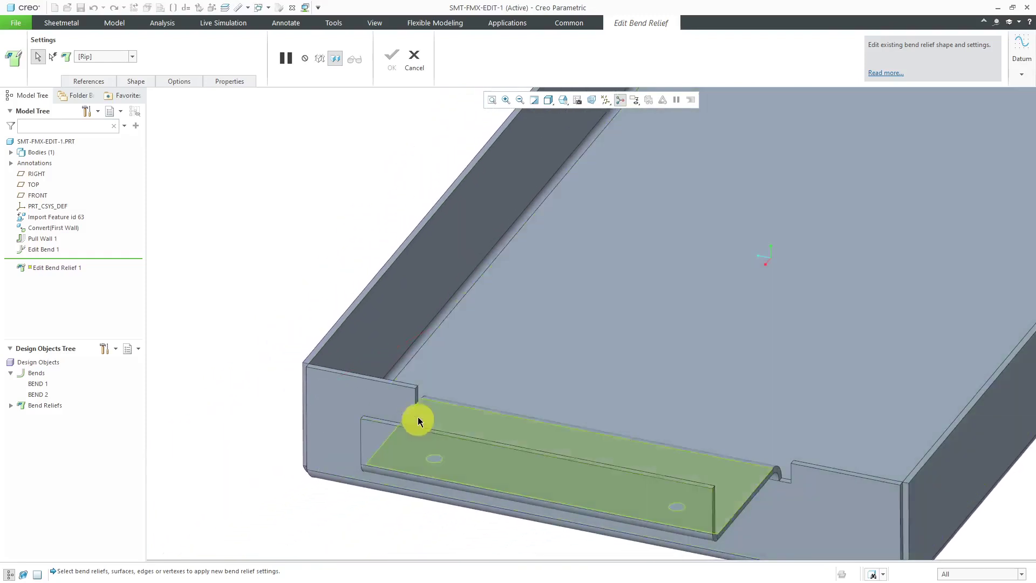
{"action": "scroll", "coordinate": [421, 421], "scroll_direction": "up", "scroll_amount": 4}
{"action": "scroll", "coordinate": [419, 380], "scroll_direction": "up", "scroll_amount": 2}
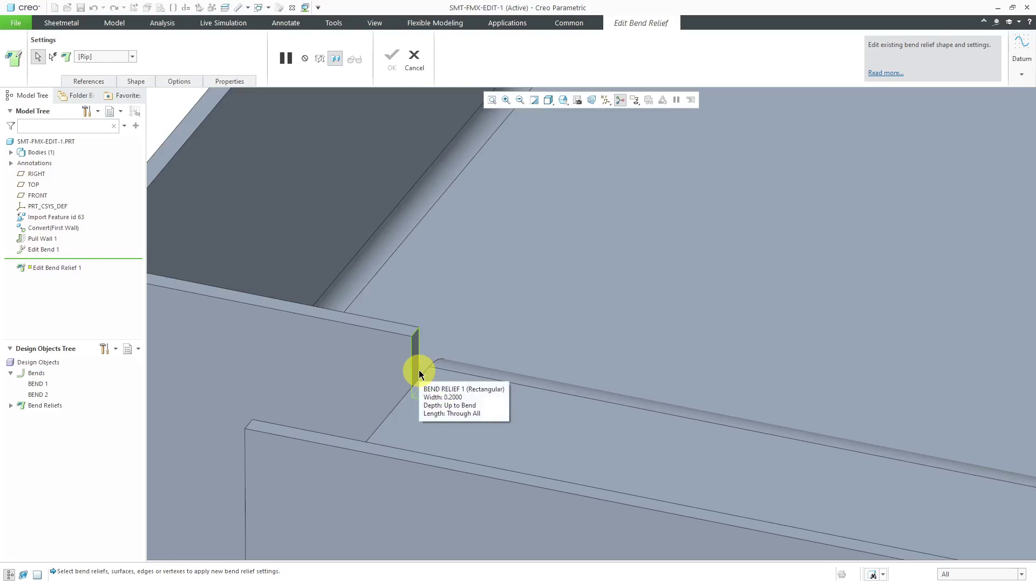
Select both bend reliefs beside the flange and change their type to Obround
{"action": "left_click", "coordinate": [418, 370]}
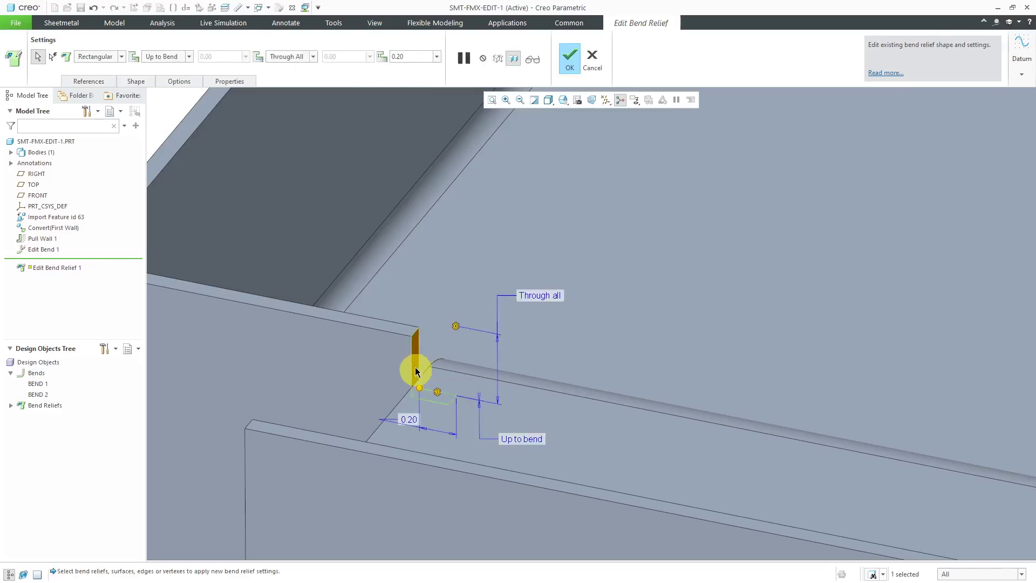
{"action": "left_click", "coordinate": [138, 81]}
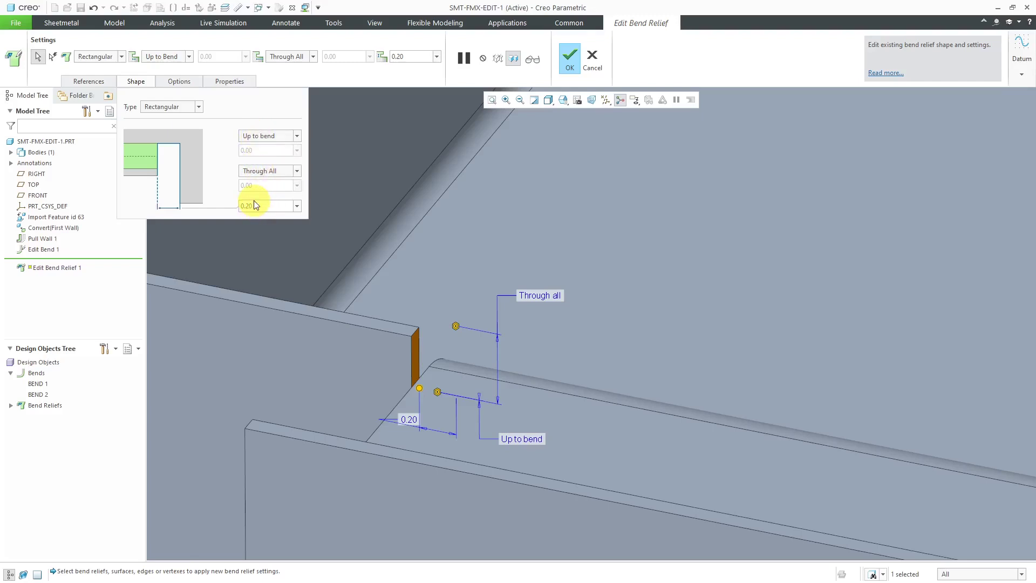
{"action": "scroll", "coordinate": [406, 283], "scroll_direction": "up", "scroll_amount": 3}
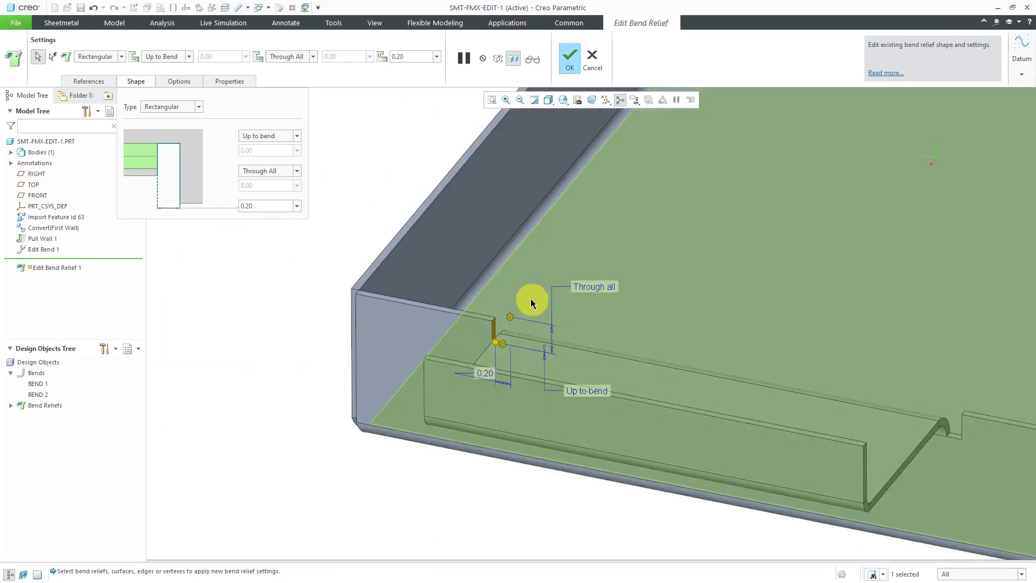
{"action": "scroll", "coordinate": [967, 457], "scroll_direction": "up", "scroll_amount": 5}
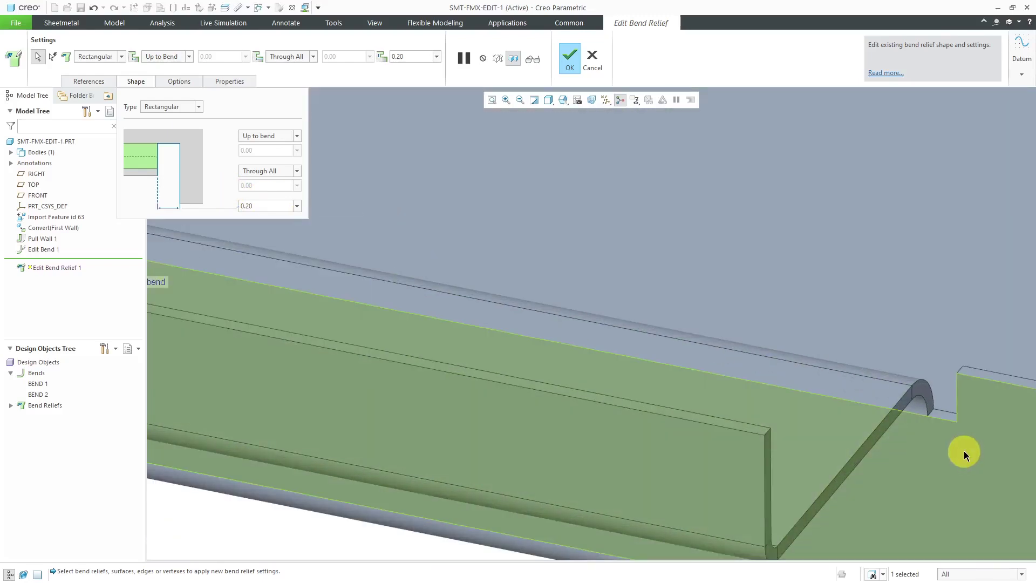
{"action": "left_click", "coordinate": [946, 414]}
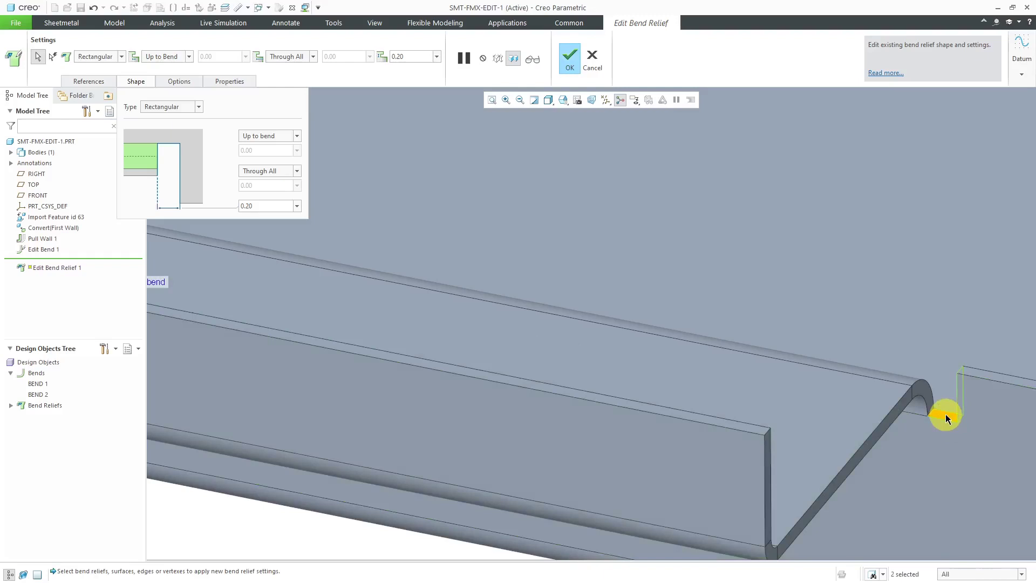
{"action": "scroll", "coordinate": [946, 414], "scroll_direction": "down", "scroll_amount": 5}
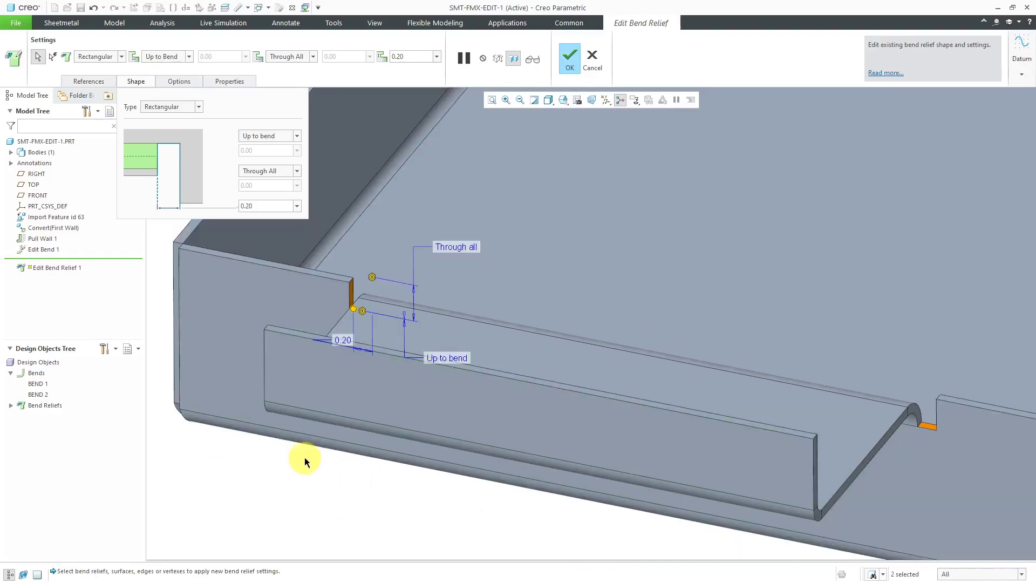
{"action": "left_click", "coordinate": [199, 108]}
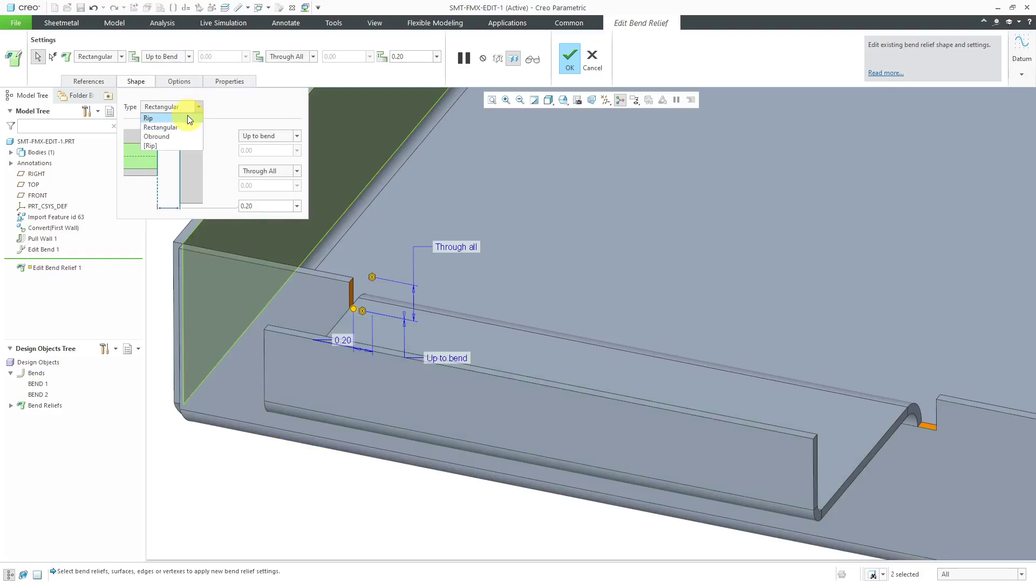
{"action": "left_click", "coordinate": [188, 117]}
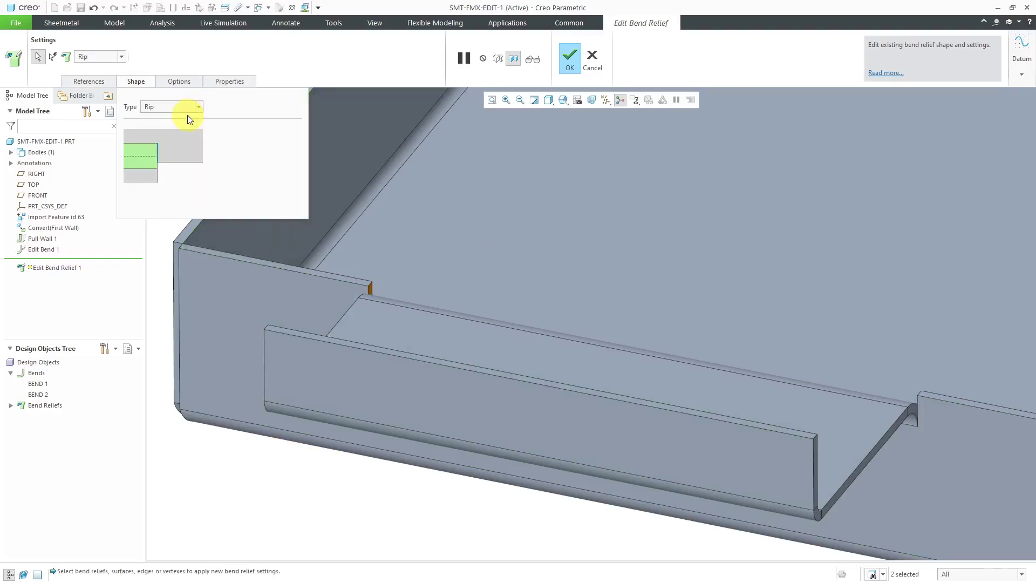
{"action": "left_click", "coordinate": [190, 109]}
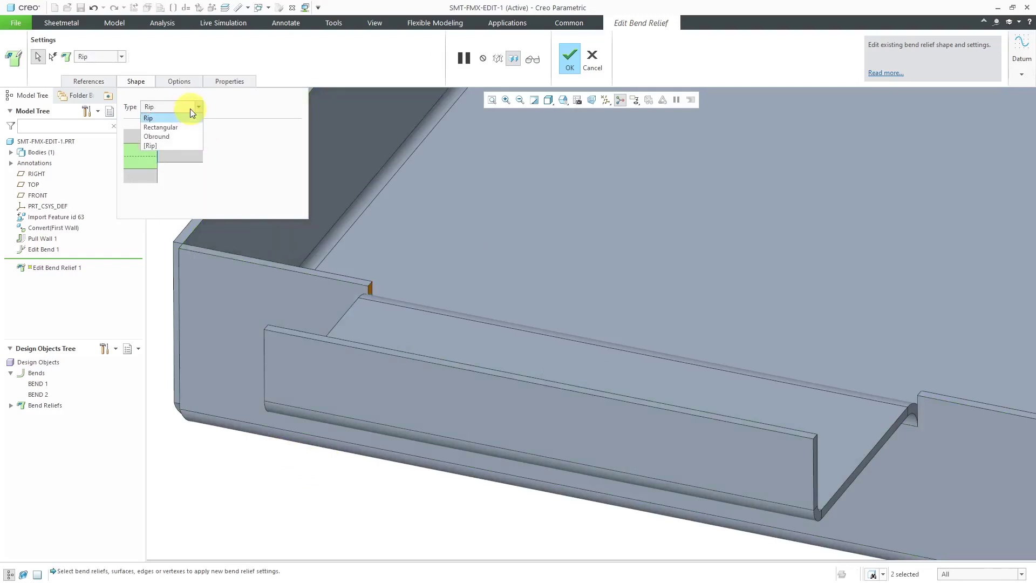
{"action": "left_click", "coordinate": [178, 142]}
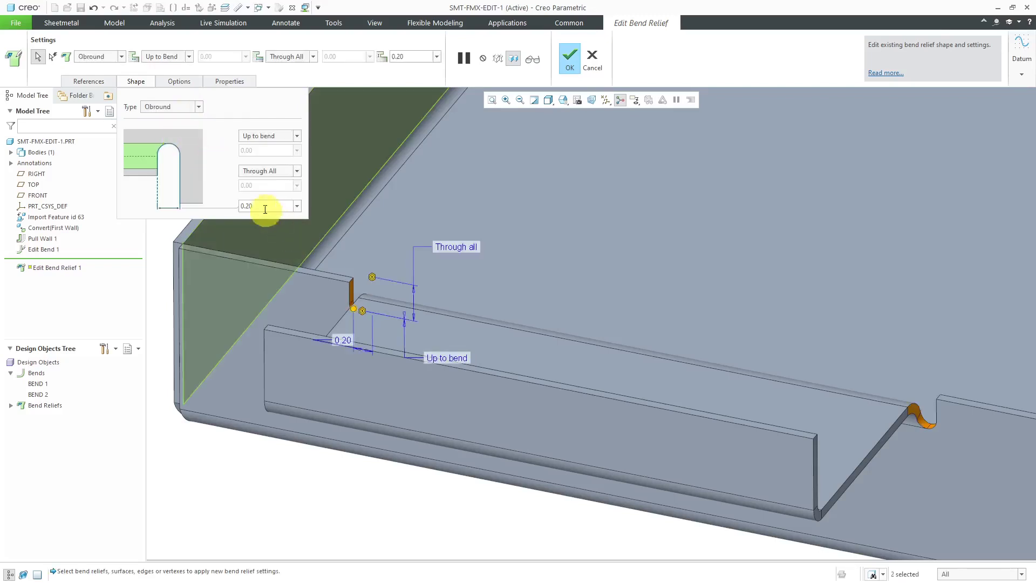
Set the relief depth to Tangent to bend with 0.10 width and apply it
{"action": "left_click", "coordinate": [297, 136]}
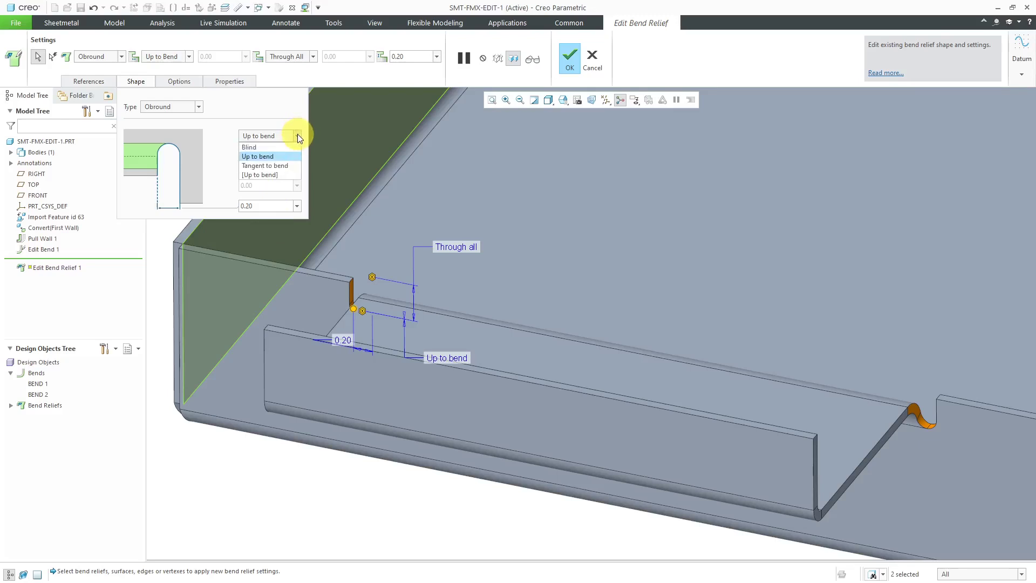
{"action": "left_click", "coordinate": [294, 167]}
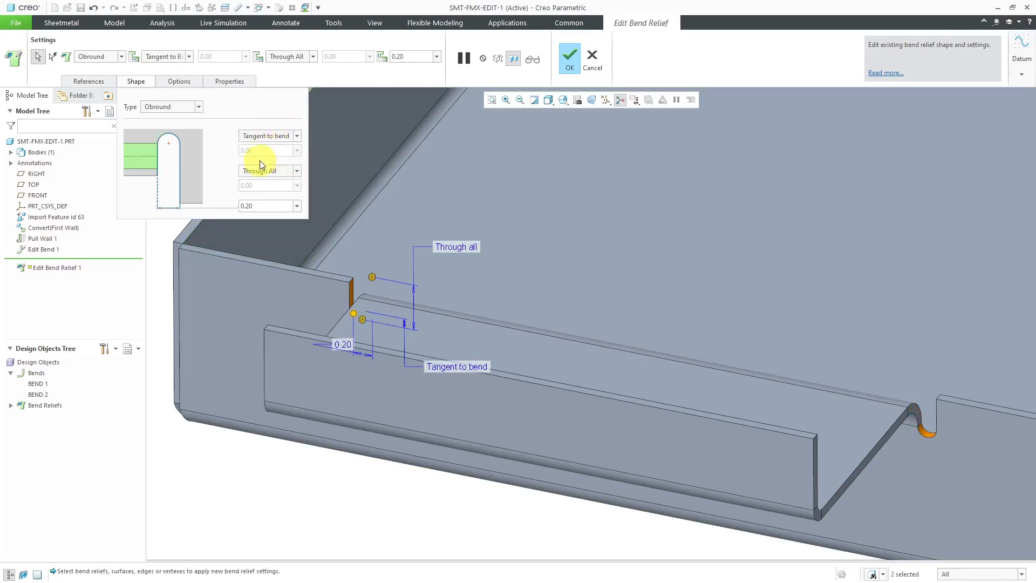
{"action": "double_click", "coordinate": [275, 206]}
{"action": "type", "text": "0.10"}
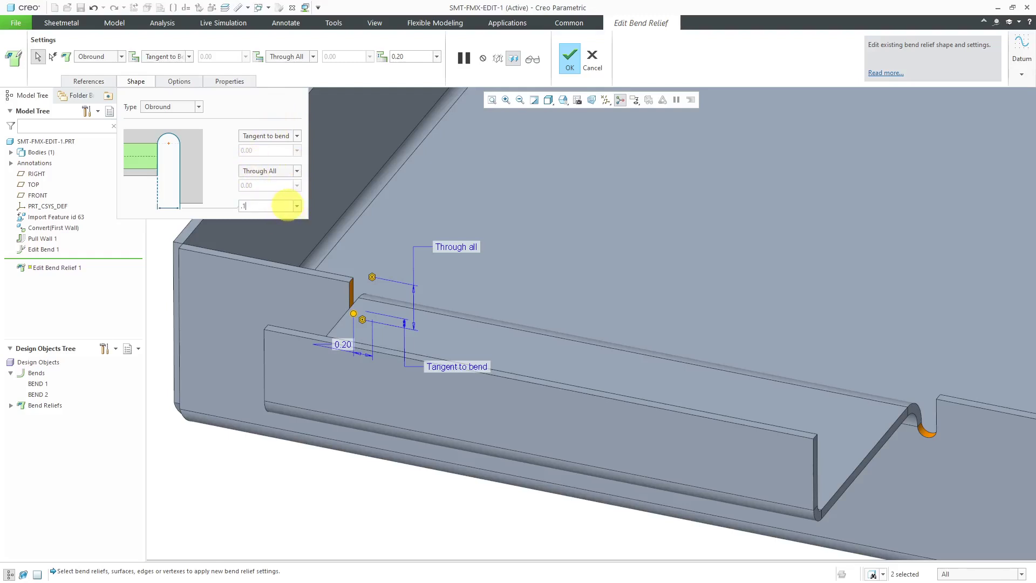
{"action": "key", "text": "Return"}
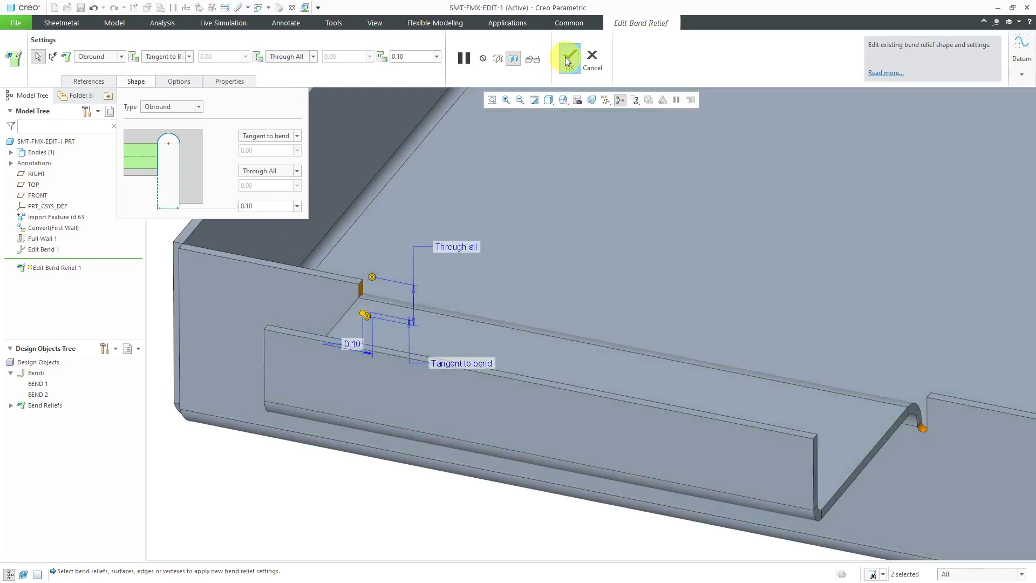
{"action": "left_click", "coordinate": [568, 58]}
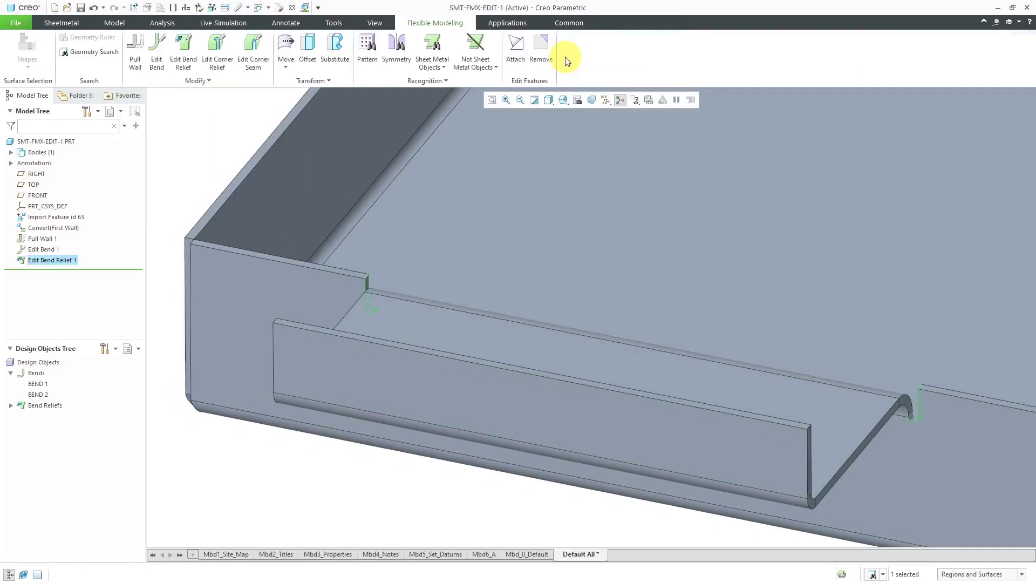
{"action": "scroll", "coordinate": [550, 189], "scroll_direction": "down", "scroll_amount": 3}
{"action": "middle_click_drag", "start_coordinate": [551, 188], "coordinate": [516, 302]}
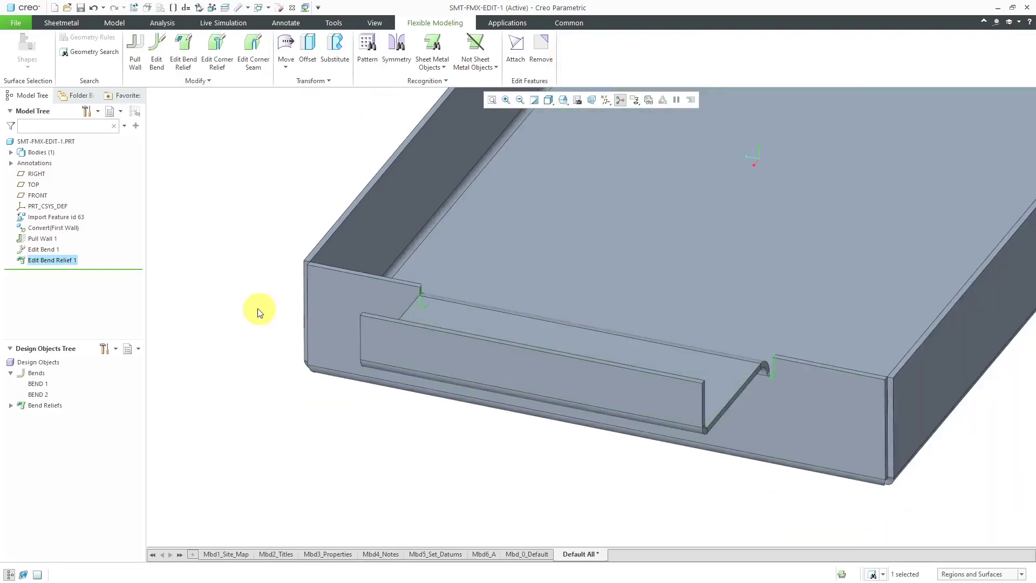
{"action": "left_click", "coordinate": [251, 322]}
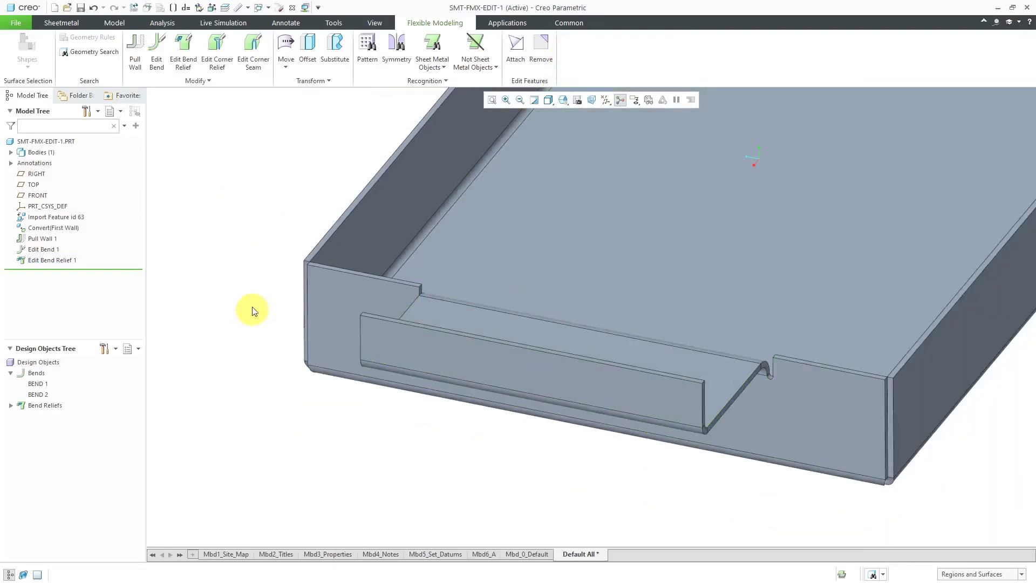
Start a corner relief edit and pick the relief at the bottom tray corner
{"action": "left_click", "coordinate": [217, 53]}
{"action": "mouse_move", "coordinate": [479, 381]}
{"action": "middle_mouse_down"}
{"action": "mouse_move", "coordinate": [521, 348]}
{"action": "mouse_move", "coordinate": [507, 359]}
{"action": "middle_mouse_up"}
{"action": "scroll", "coordinate": [725, 473], "scroll_direction": "up", "scroll_amount": 4}
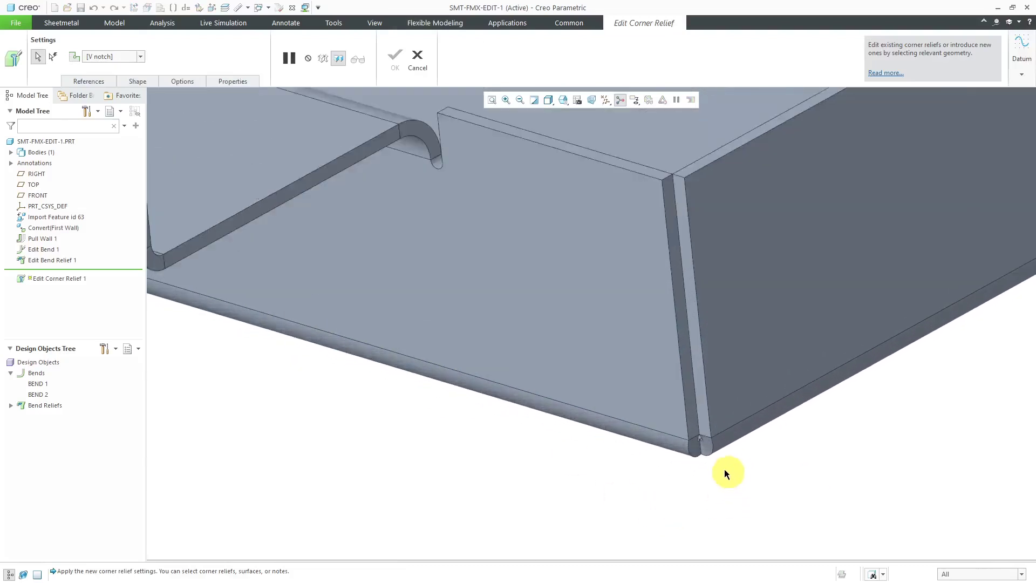
{"action": "scroll", "coordinate": [725, 469], "scroll_direction": "up", "scroll_amount": 3}
{"action": "scroll", "coordinate": [706, 438], "scroll_direction": "up", "scroll_amount": 2}
{"action": "left_click", "coordinate": [715, 424]}
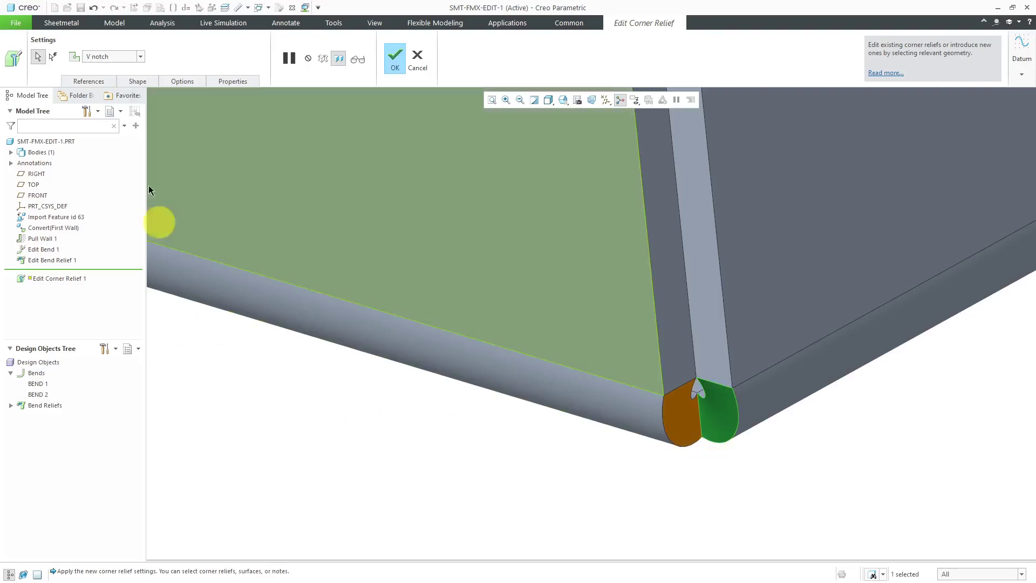
{"action": "left_click", "coordinate": [96, 79]}
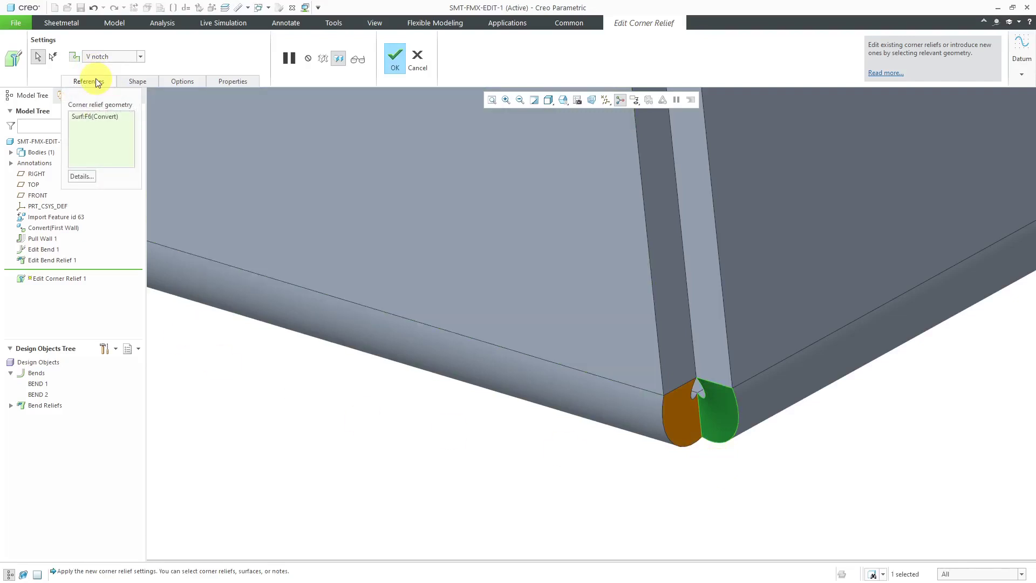
{"action": "left_click", "coordinate": [146, 83]}
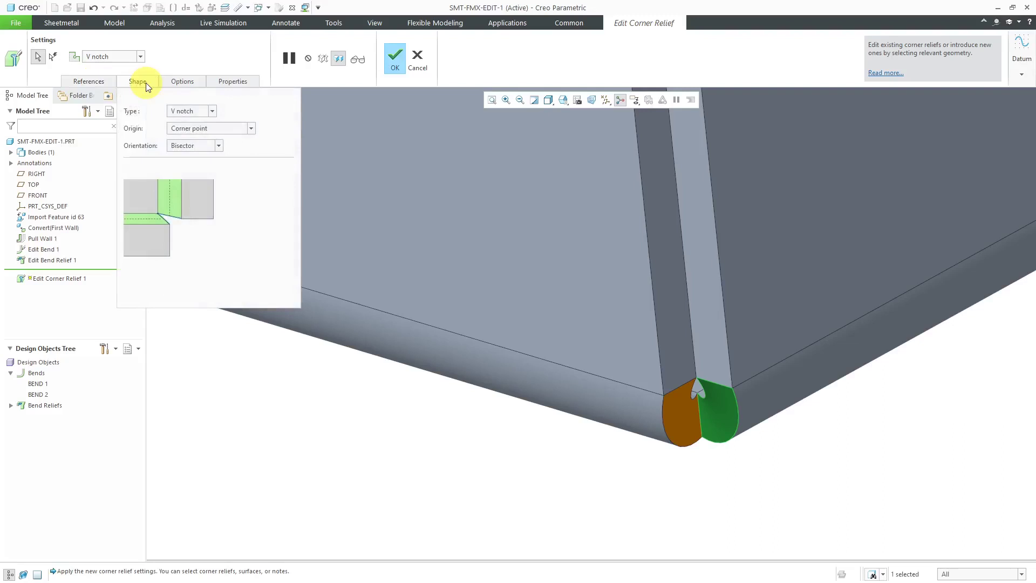
Try No relief, then set the corner relief type to Normal
{"action": "left_click", "coordinate": [212, 110]}
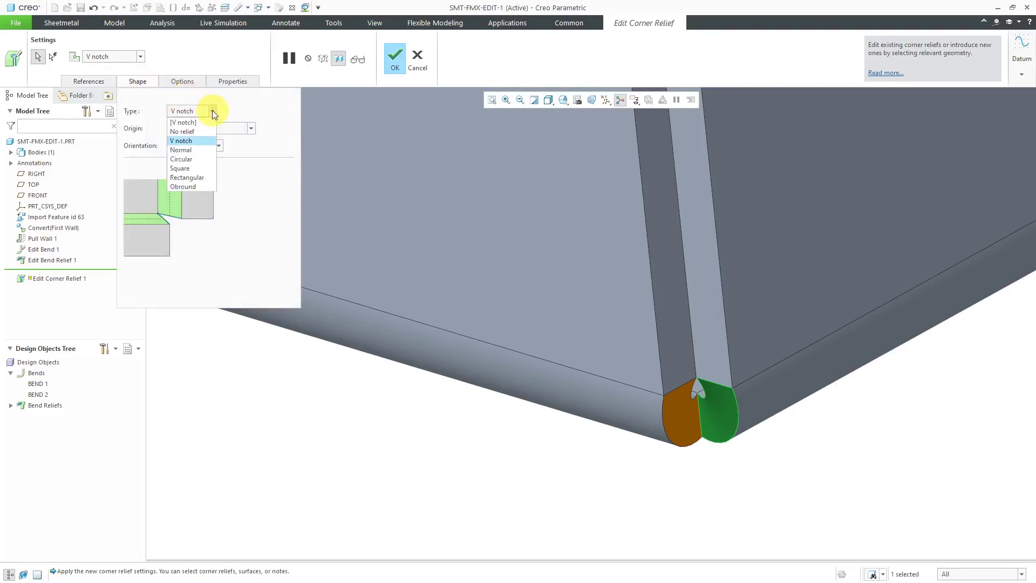
{"action": "left_click", "coordinate": [183, 131]}
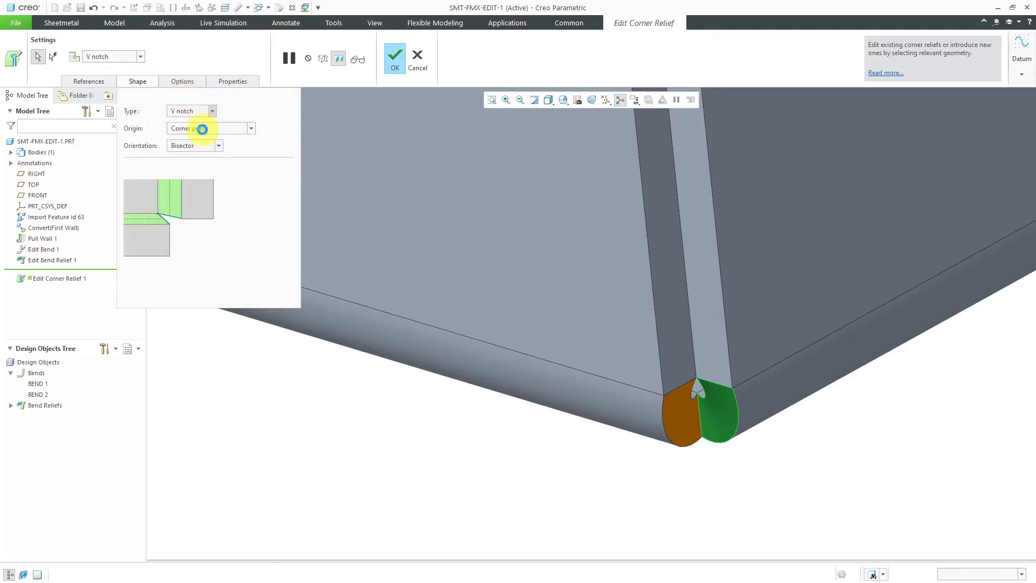
{"action": "left_click", "coordinate": [212, 110]}
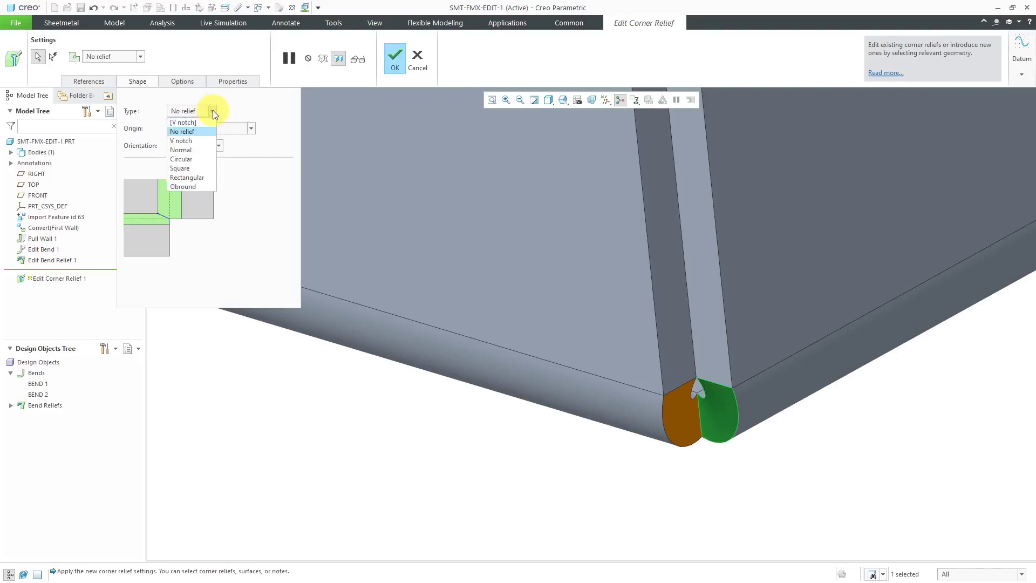
{"action": "left_click", "coordinate": [205, 149]}
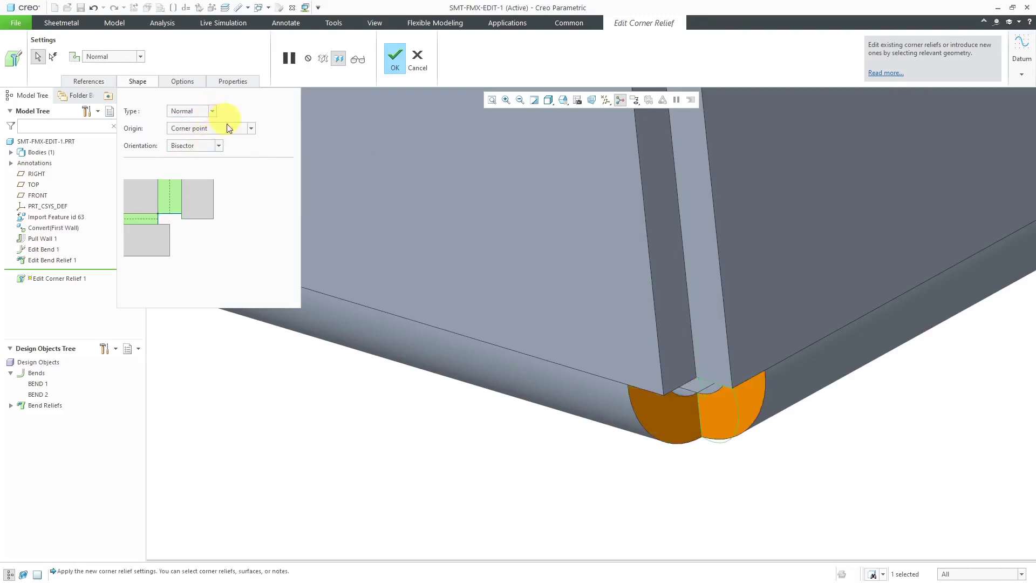
Keep Corner point as the relief origin and Bisector as the orientation
{"action": "left_click", "coordinate": [252, 129]}
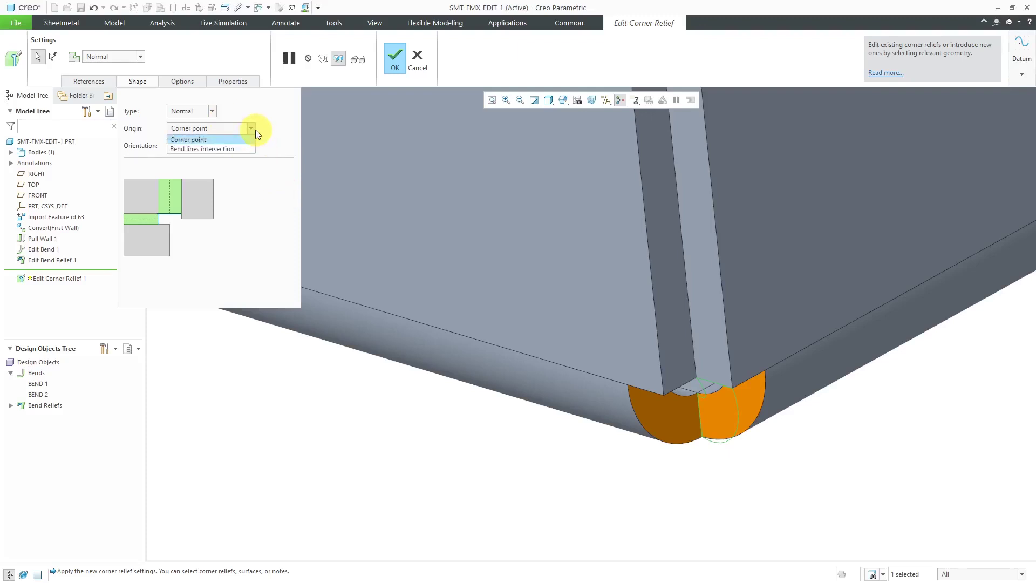
{"action": "left_click", "coordinate": [253, 129]}
{"action": "left_click", "coordinate": [253, 130]}
{"action": "left_click", "coordinate": [255, 130]}
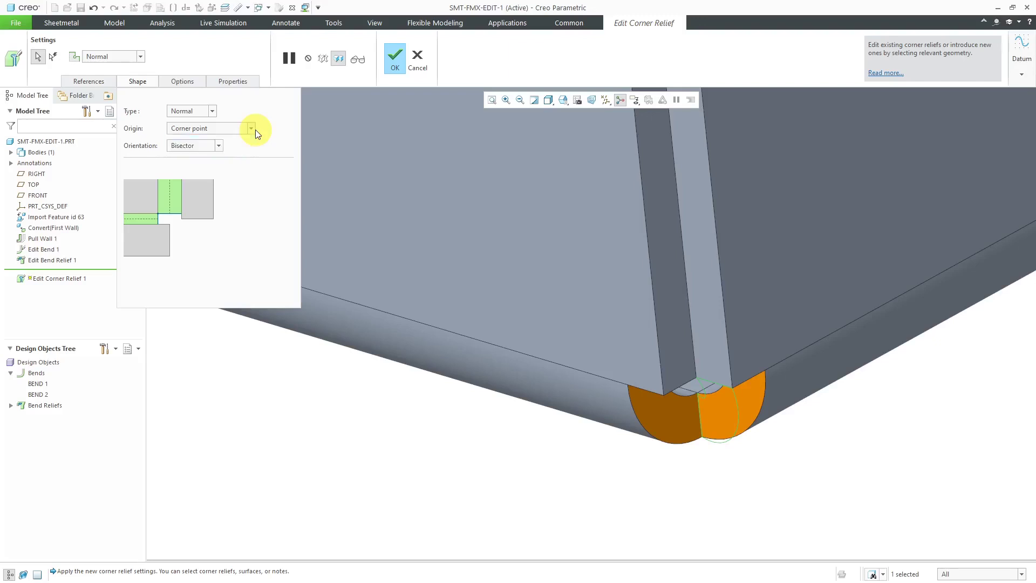
{"action": "left_click", "coordinate": [218, 147]}
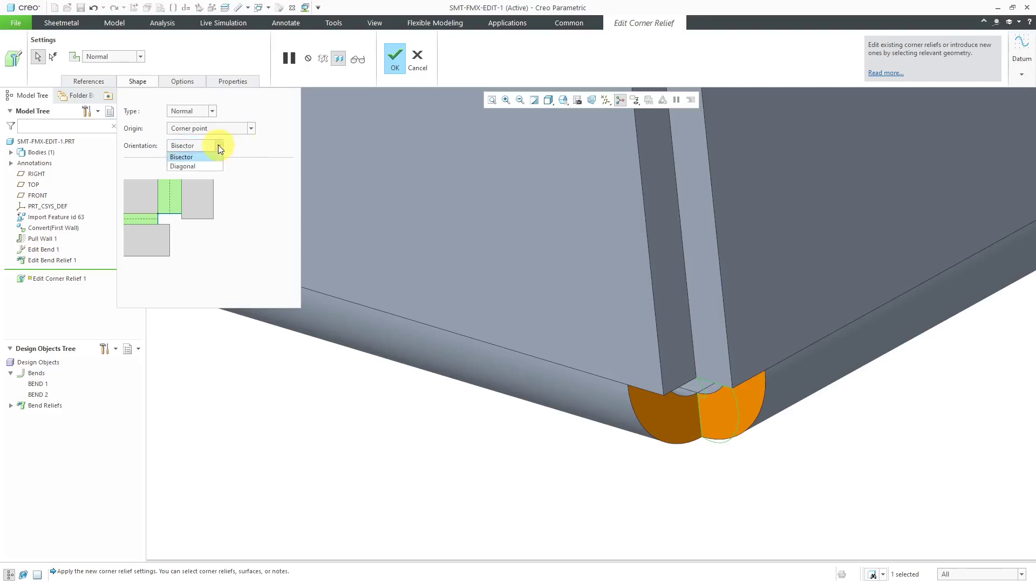
{"action": "left_click", "coordinate": [245, 146]}
Preview Circular, Square, Rectangular and Obround reliefs, then return to Normal
{"action": "left_click", "coordinate": [213, 111]}
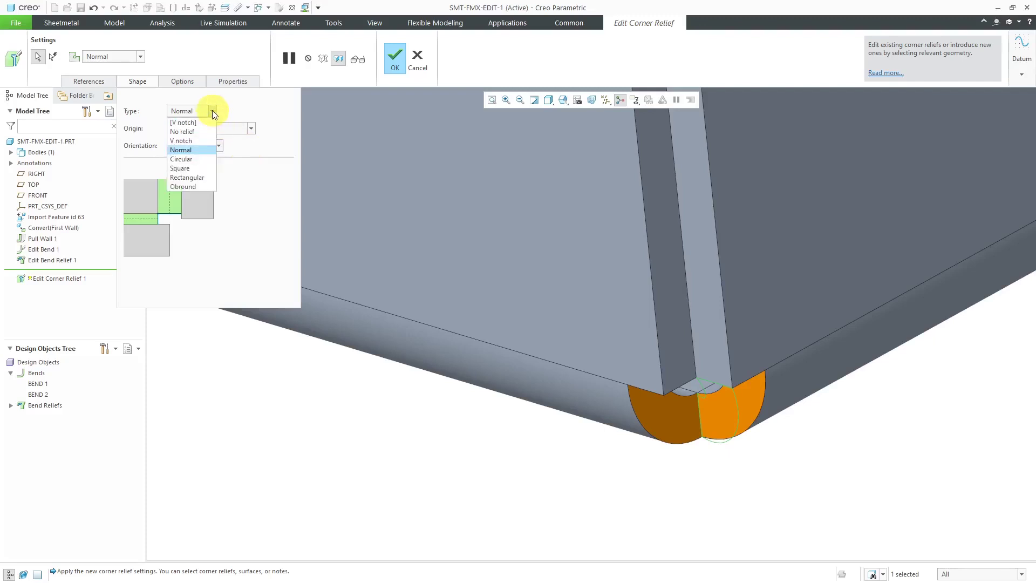
{"action": "left_click", "coordinate": [200, 162]}
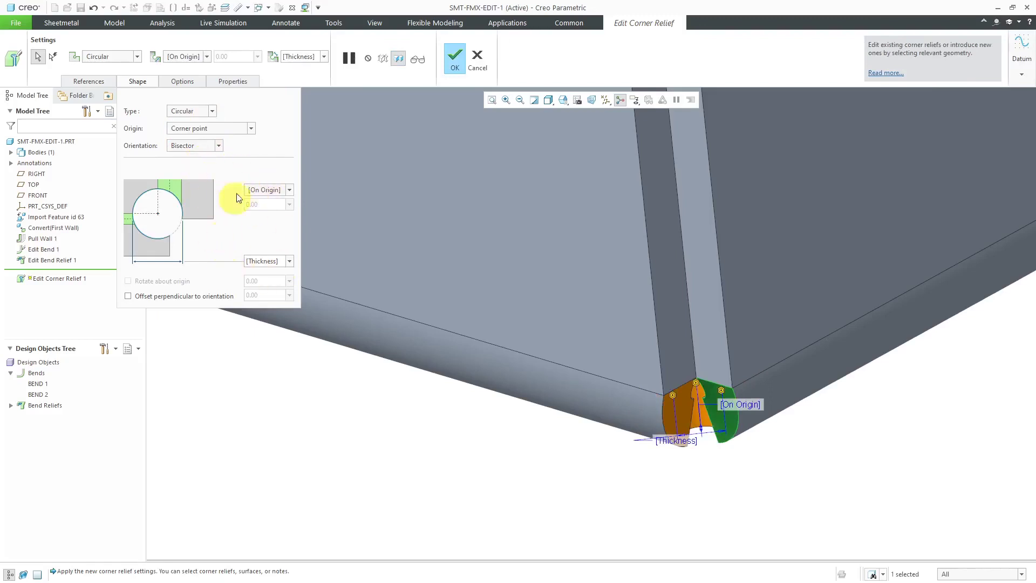
{"action": "left_click", "coordinate": [212, 110]}
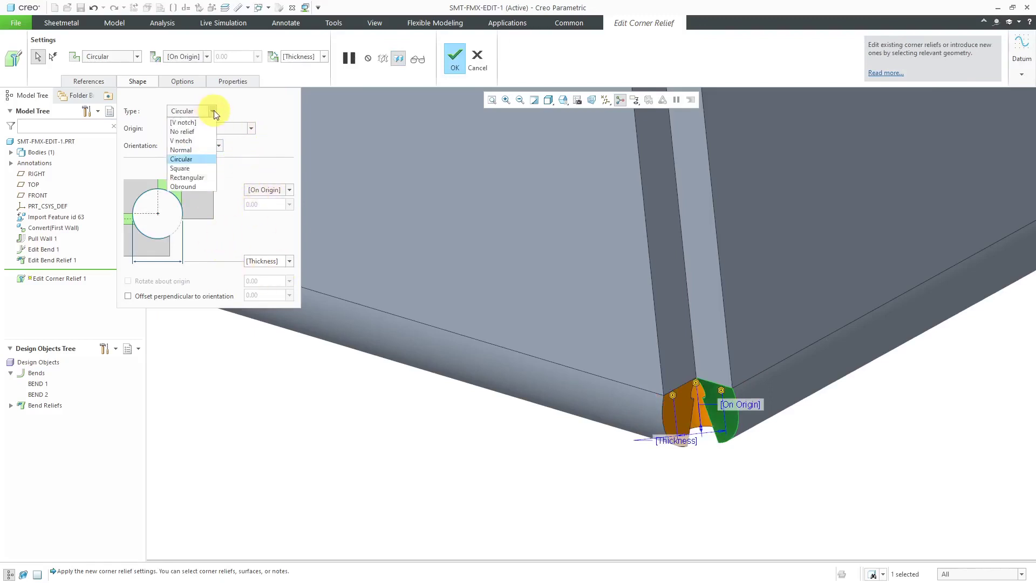
{"action": "left_click", "coordinate": [208, 169]}
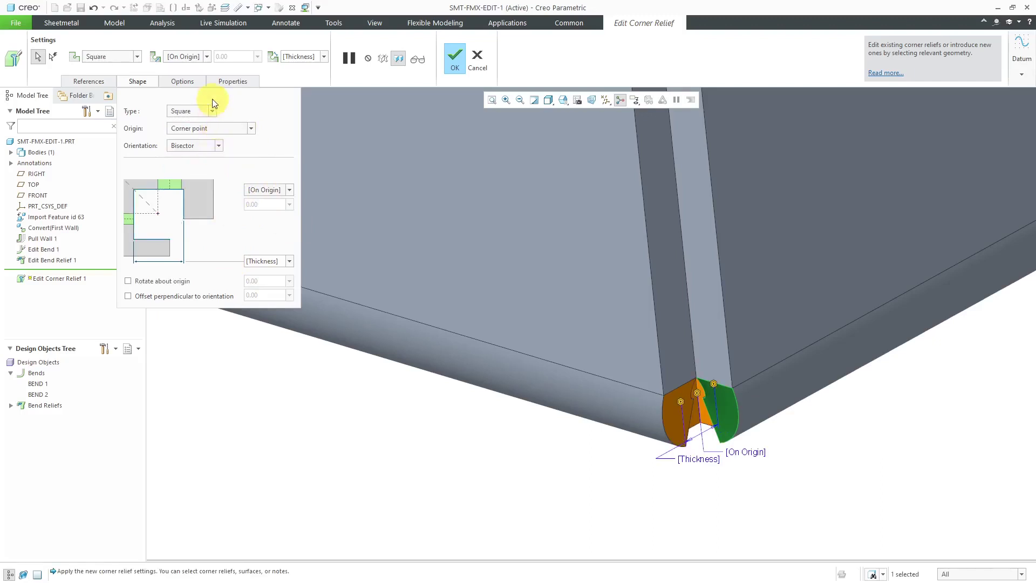
{"action": "left_click", "coordinate": [212, 111]}
{"action": "left_click", "coordinate": [204, 176]}
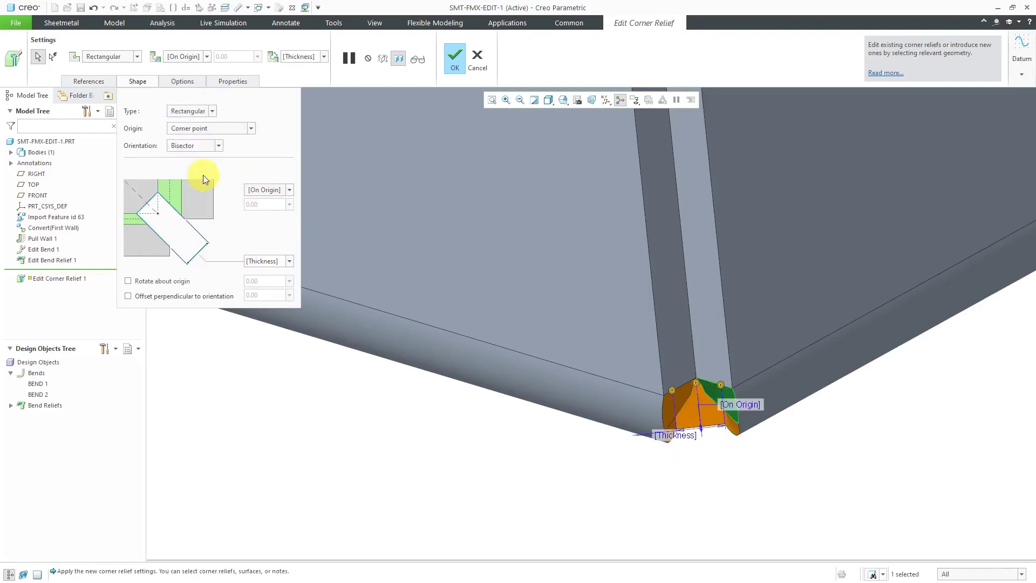
{"action": "left_click", "coordinate": [215, 110]}
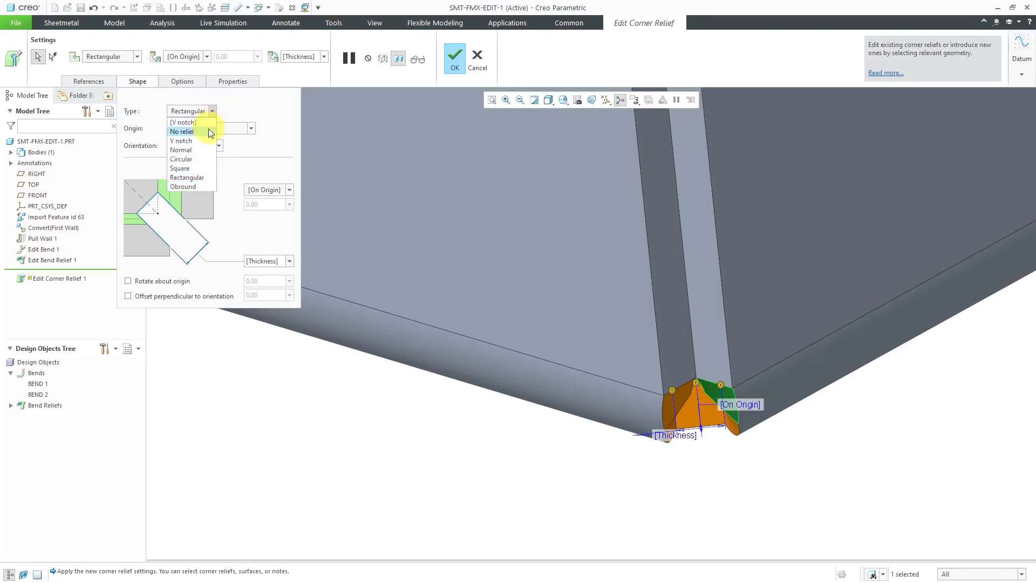
{"action": "left_click", "coordinate": [201, 185]}
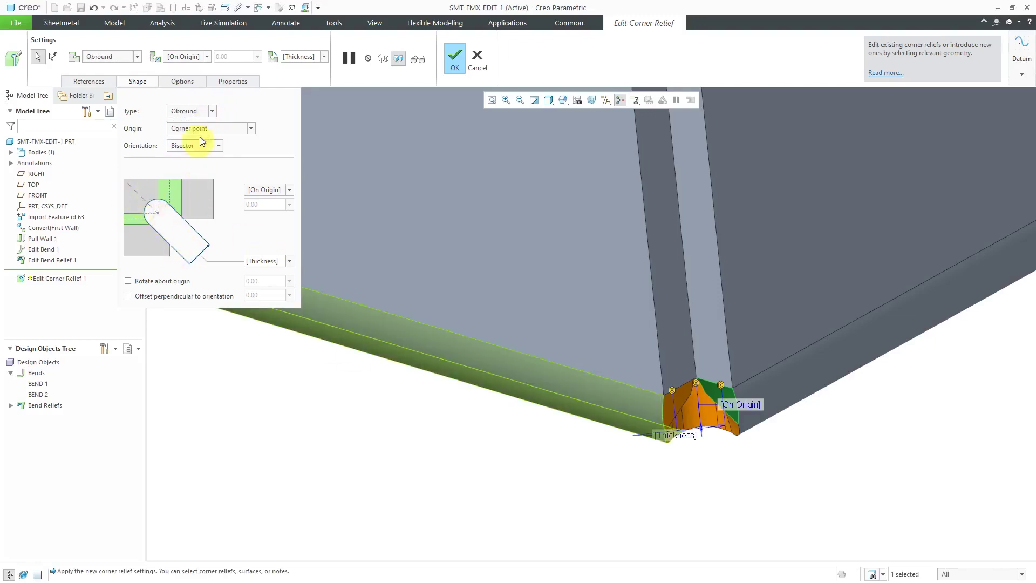
{"action": "left_click", "coordinate": [214, 111]}
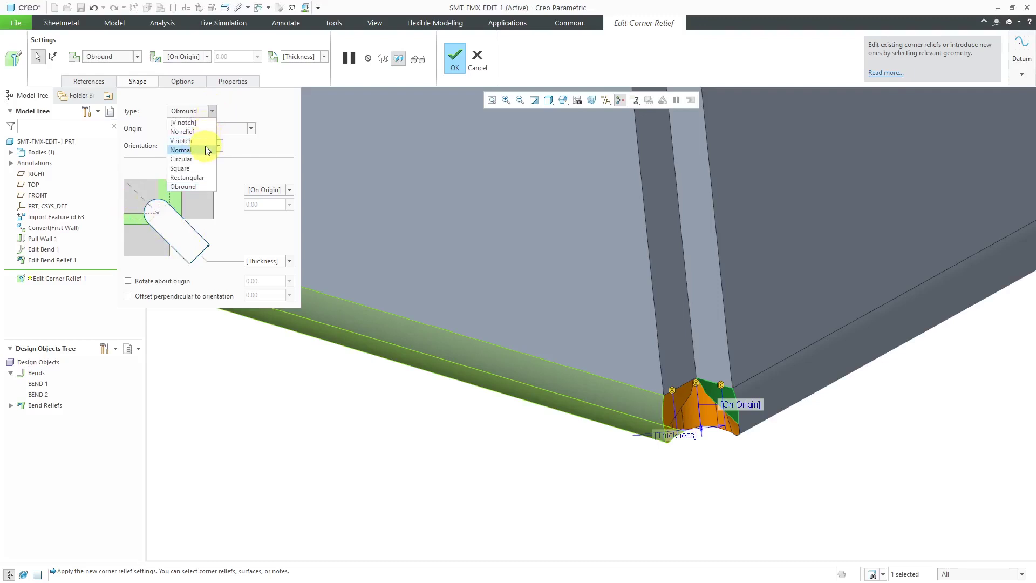
{"action": "left_click", "coordinate": [186, 149]}
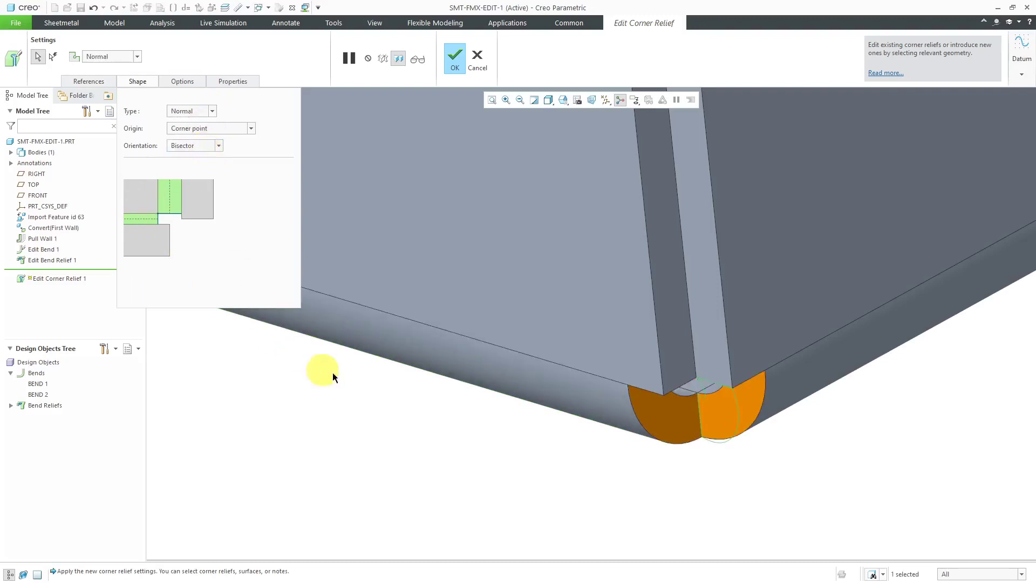
{"action": "scroll", "coordinate": [452, 383], "scroll_direction": "down", "scroll_amount": 4}
{"action": "scroll", "coordinate": [486, 393], "scroll_direction": "down", "scroll_amount": 3}
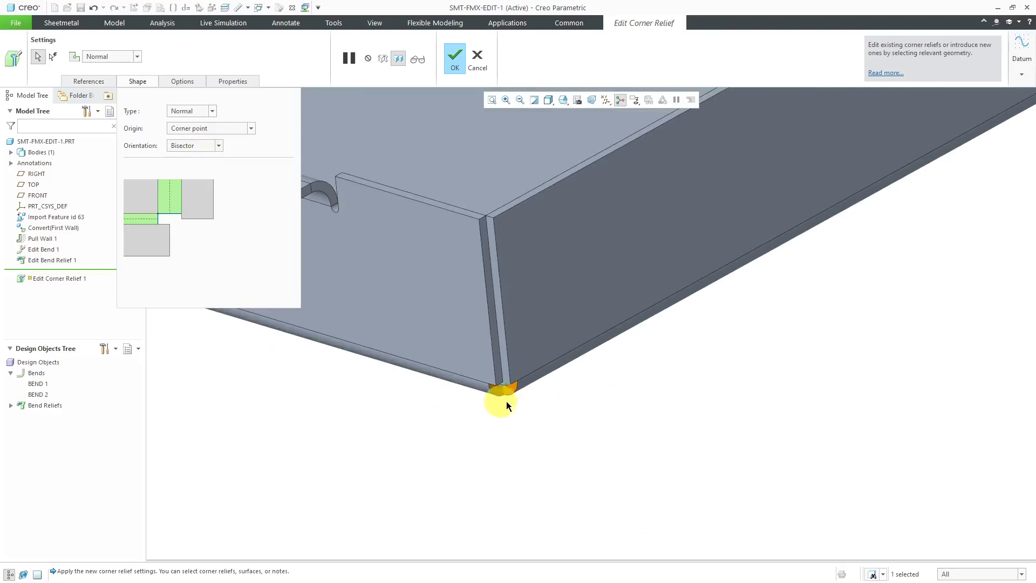
Add the reliefs at the other three tray corners and confirm the Normal relief edit
{"action": "mouse_move", "coordinate": [514, 376]}
{"action": "middle_mouse_down"}
{"action": "mouse_move", "coordinate": [487, 364]}
{"action": "mouse_move", "coordinate": [403, 397]}
{"action": "middle_mouse_up"}
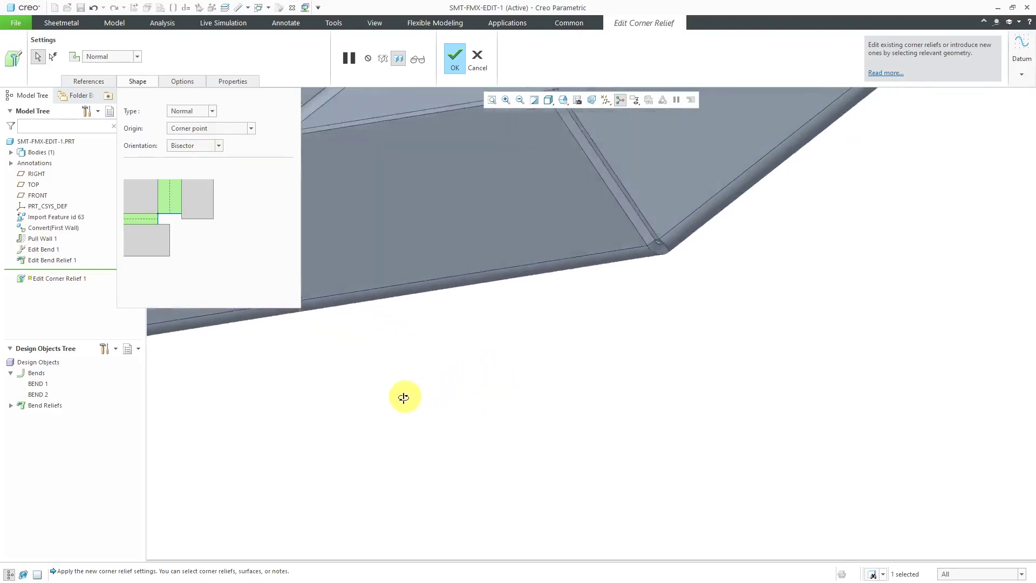
{"action": "scroll", "coordinate": [651, 311], "scroll_direction": "up", "scroll_amount": 3}
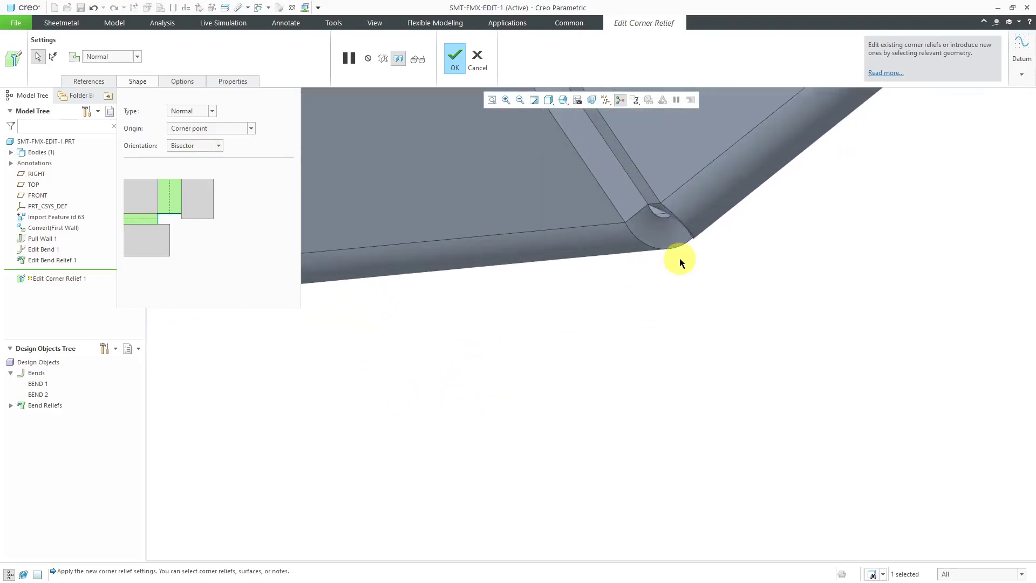
{"action": "left_click", "coordinate": [674, 244]}
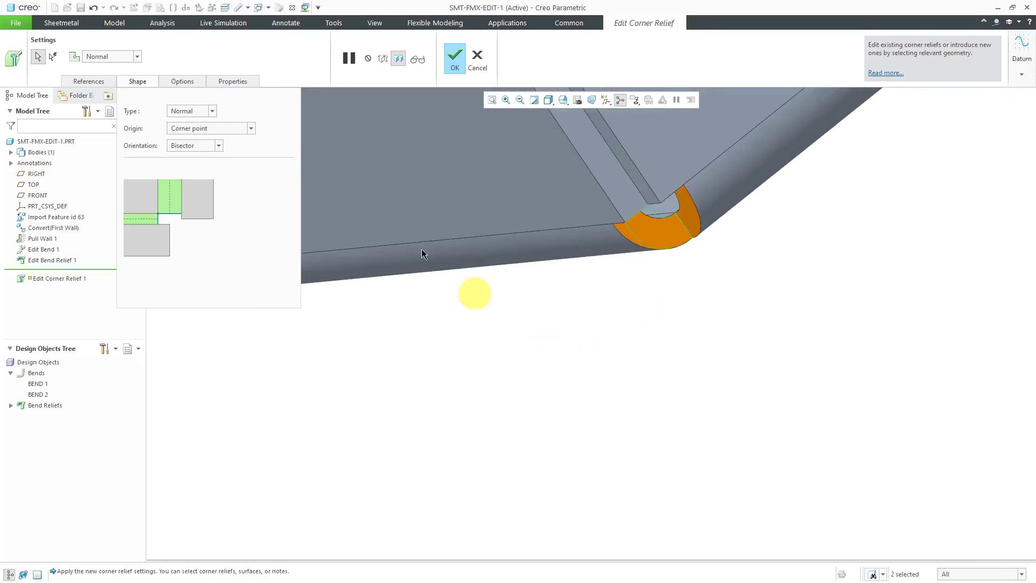
{"action": "left_click", "coordinate": [101, 83]}
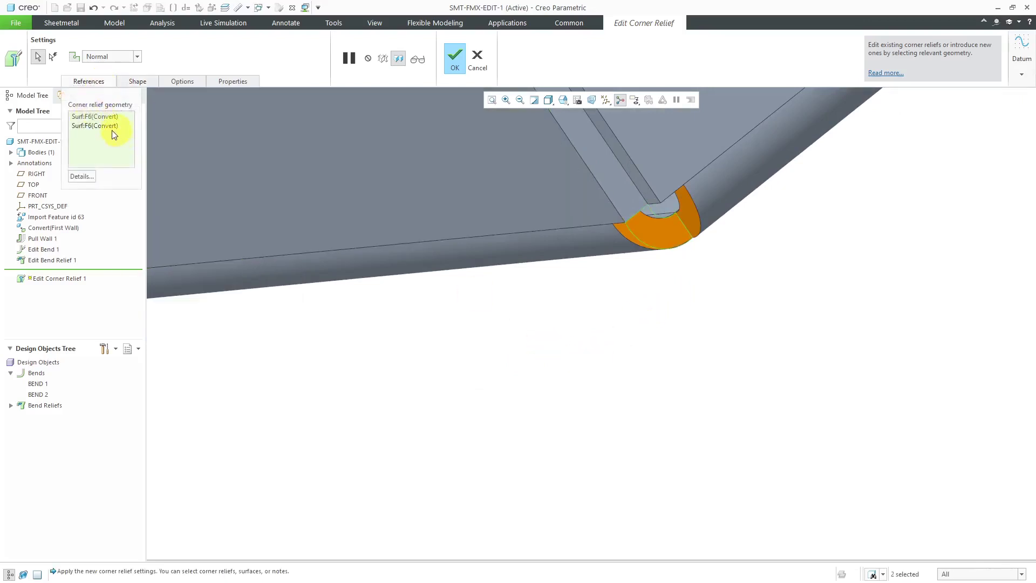
{"action": "scroll", "coordinate": [511, 373], "scroll_direction": "down", "scroll_amount": 3}
{"action": "scroll", "coordinate": [595, 381], "scroll_direction": "down", "scroll_amount": 3}
{"action": "scroll", "coordinate": [595, 381], "scroll_direction": "down", "scroll_amount": 2}
{"action": "mouse_move", "coordinate": [574, 351]}
{"action": "middle_mouse_down"}
{"action": "mouse_move", "coordinate": [587, 304]}
{"action": "mouse_move", "coordinate": [518, 328]}
{"action": "middle_mouse_up"}
{"action": "scroll", "coordinate": [454, 289], "scroll_direction": "up", "scroll_amount": 4}
{"action": "scroll", "coordinate": [461, 335], "scroll_direction": "up", "scroll_amount": 4}
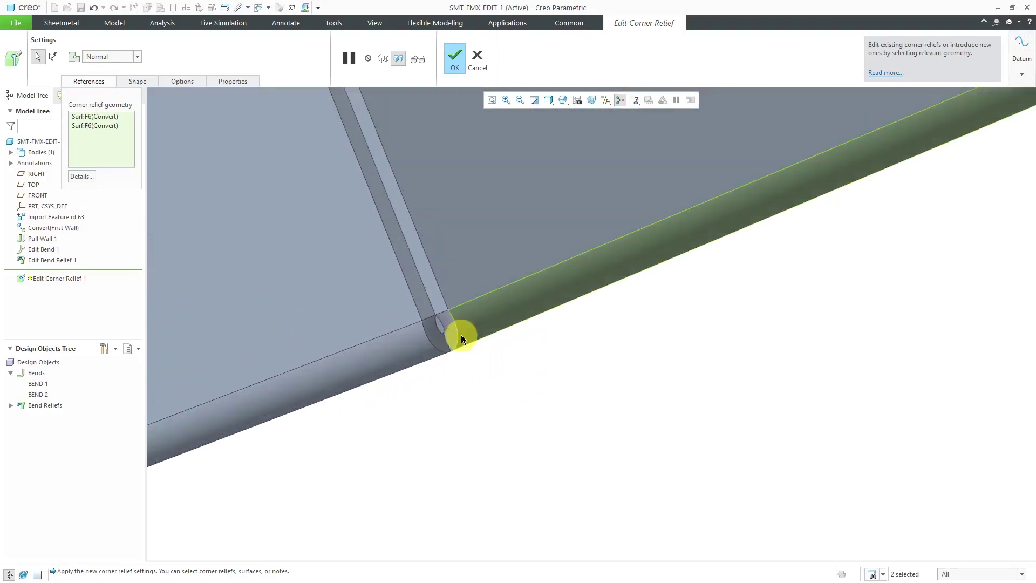
{"action": "left_click", "coordinate": [453, 330]}
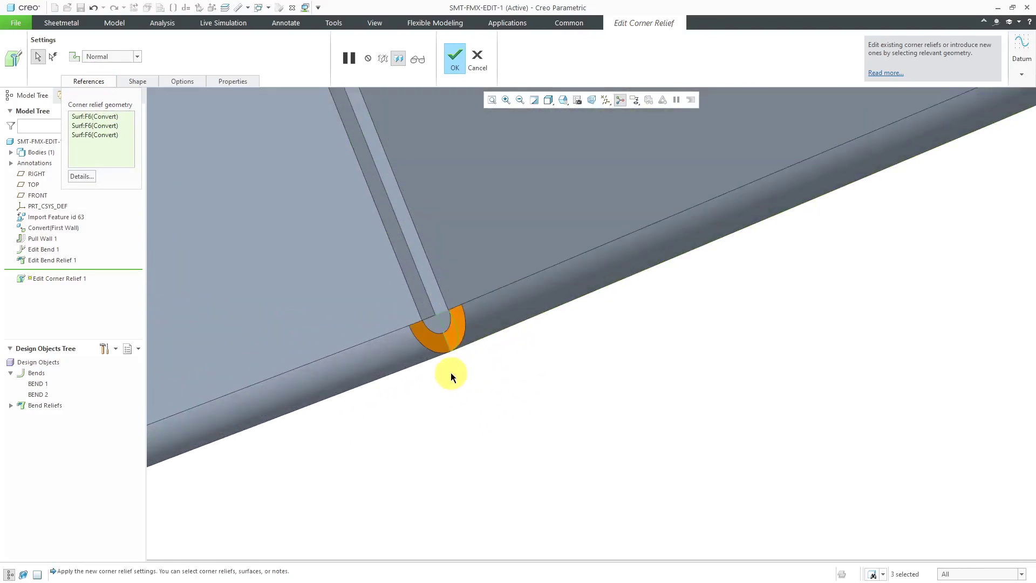
{"action": "scroll", "coordinate": [451, 373], "scroll_direction": "down", "scroll_amount": 6}
{"action": "middle_click_drag", "start_coordinate": [703, 248], "coordinate": [646, 252]}
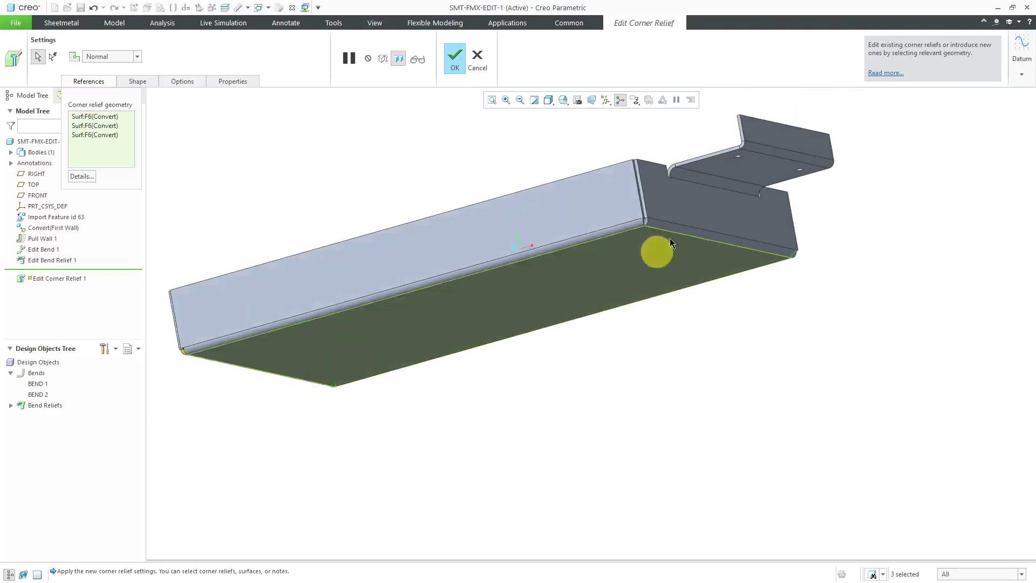
{"action": "scroll", "coordinate": [676, 207], "scroll_direction": "up", "scroll_amount": 5}
{"action": "scroll", "coordinate": [611, 237], "scroll_direction": "up", "scroll_amount": 3}
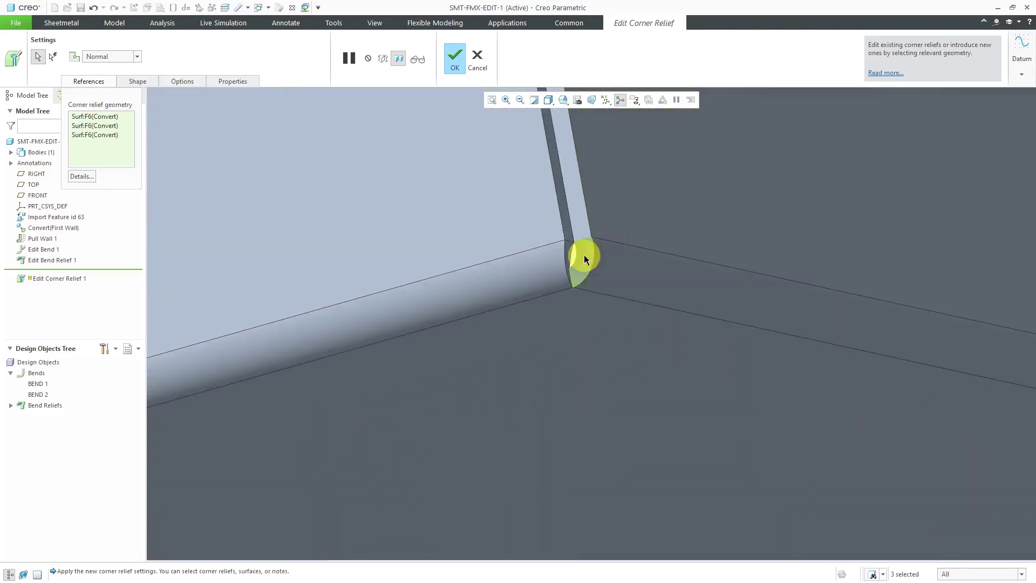
{"action": "left_click", "coordinate": [585, 258]}
{"action": "scroll", "coordinate": [663, 274], "scroll_direction": "down", "scroll_amount": 5}
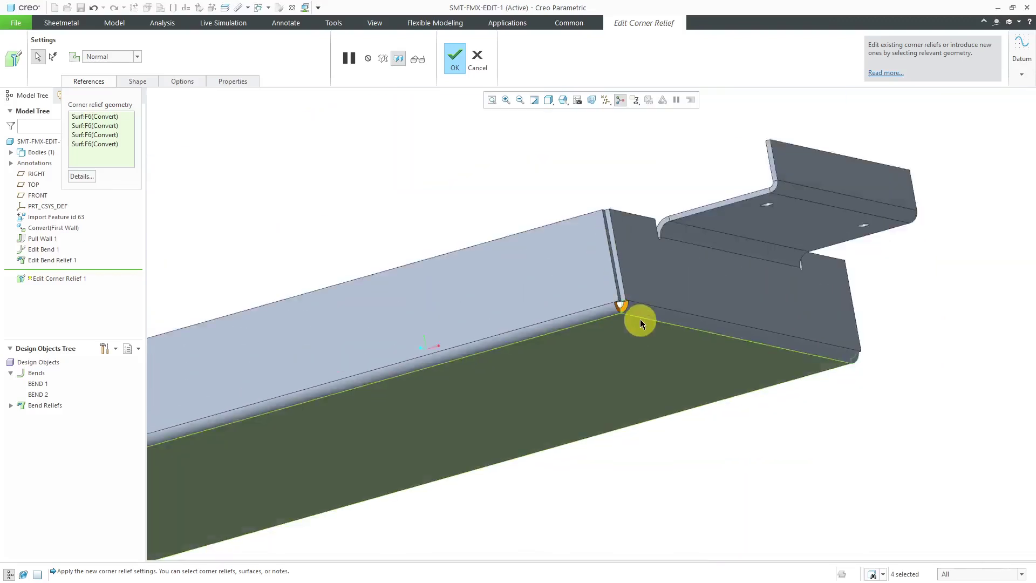
{"action": "scroll", "coordinate": [641, 324], "scroll_direction": "down", "scroll_amount": 4}
{"action": "middle_click_drag", "start_coordinate": [484, 218], "coordinate": [558, 234]}
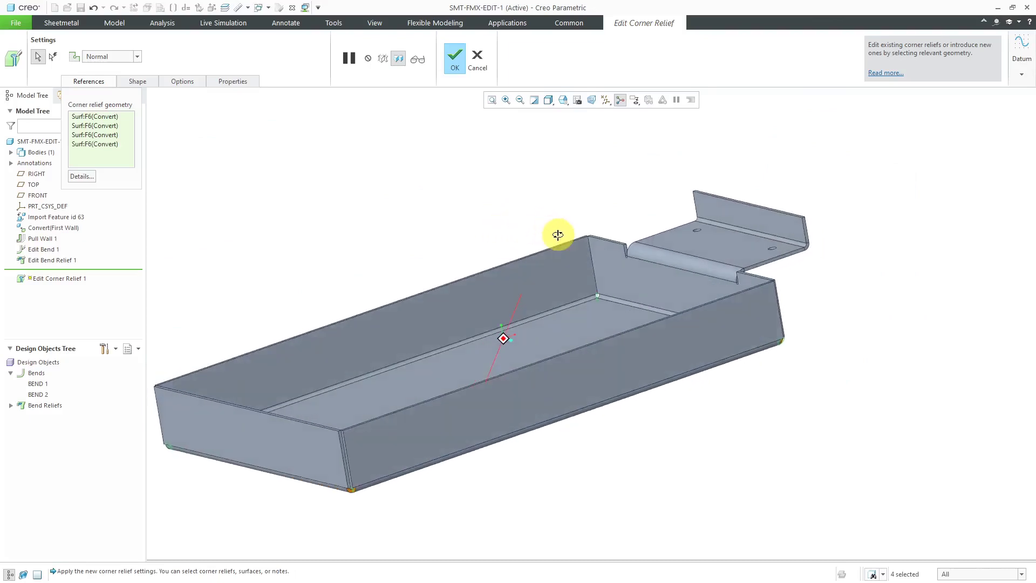
{"action": "left_click", "coordinate": [454, 56]}
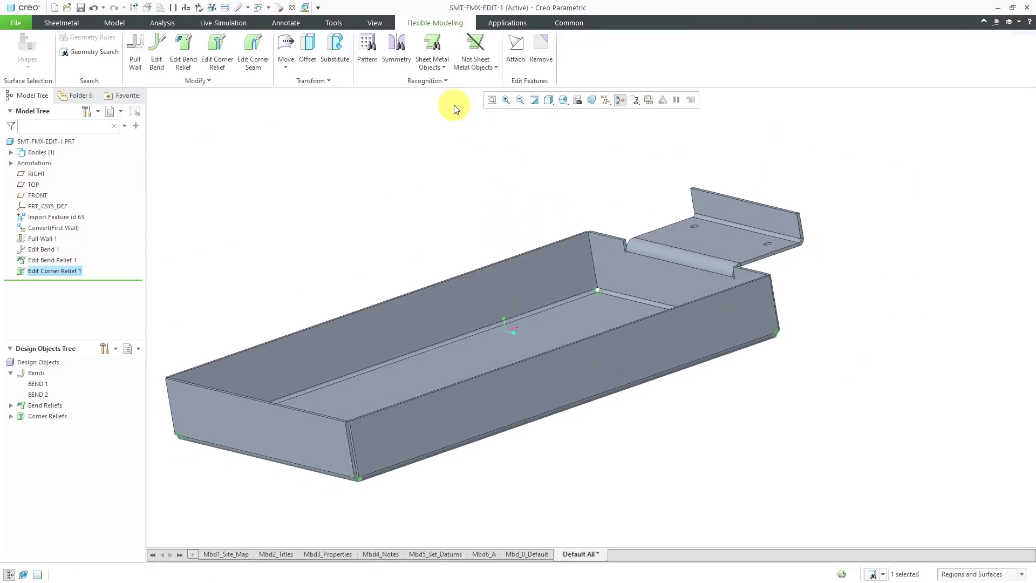
Launch Edit Corner Seam and select one tray corner's seam edge
{"action": "left_click", "coordinate": [254, 66]}
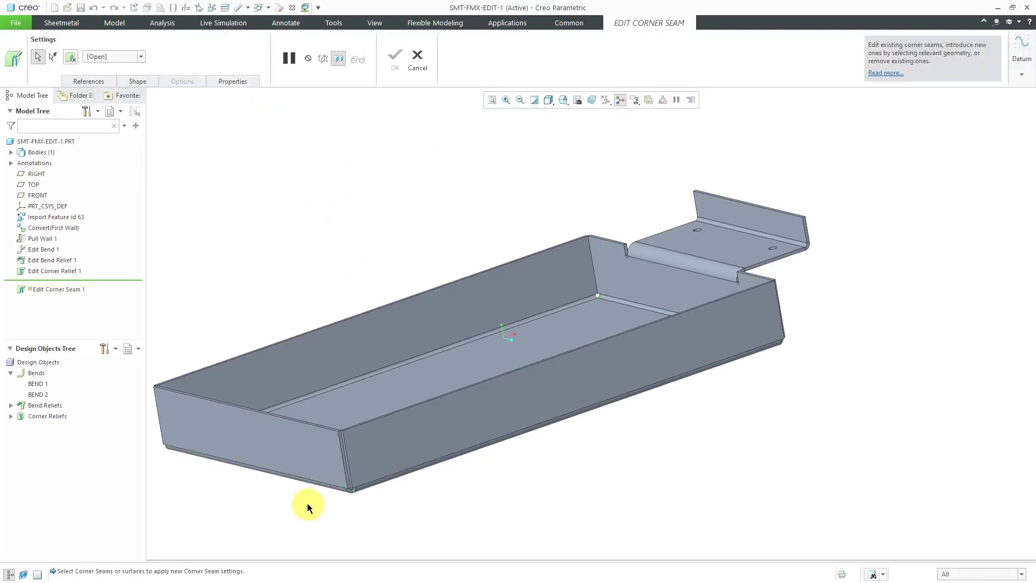
{"action": "scroll", "coordinate": [309, 502], "scroll_direction": "up", "scroll_amount": 5}
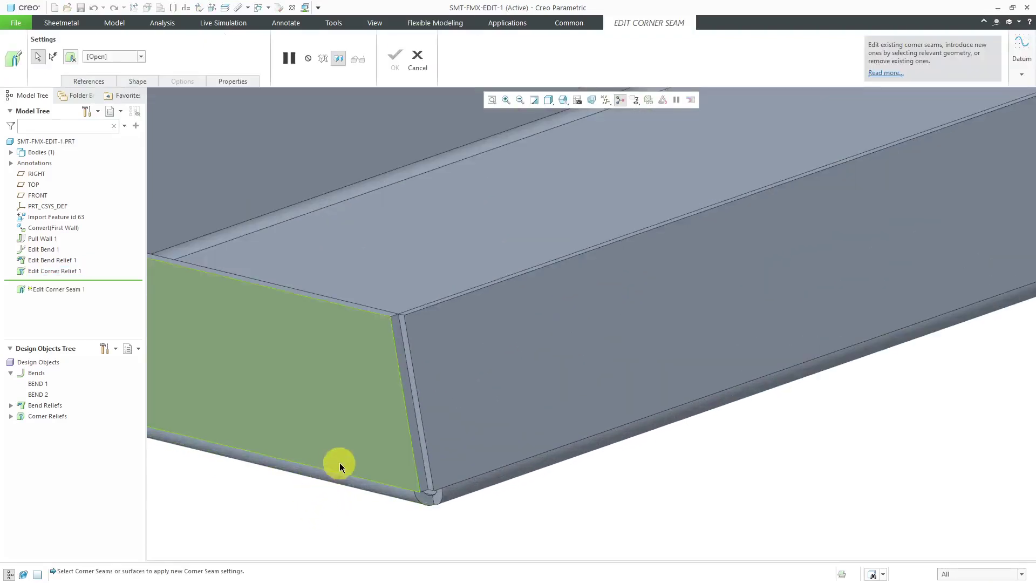
{"action": "left_click", "coordinate": [416, 437]}
{"action": "scroll", "coordinate": [463, 450], "scroll_direction": "down", "scroll_amount": 5}
{"action": "scroll", "coordinate": [469, 441], "scroll_direction": "down", "scroll_amount": 2}
{"action": "mouse_move", "coordinate": [472, 445]}
{"action": "middle_mouse_down"}
{"action": "mouse_move", "coordinate": [471, 432]}
{"action": "mouse_move", "coordinate": [469, 441]}
{"action": "middle_mouse_up"}
{"action": "scroll", "coordinate": [471, 444], "scroll_direction": "up", "scroll_amount": 5}
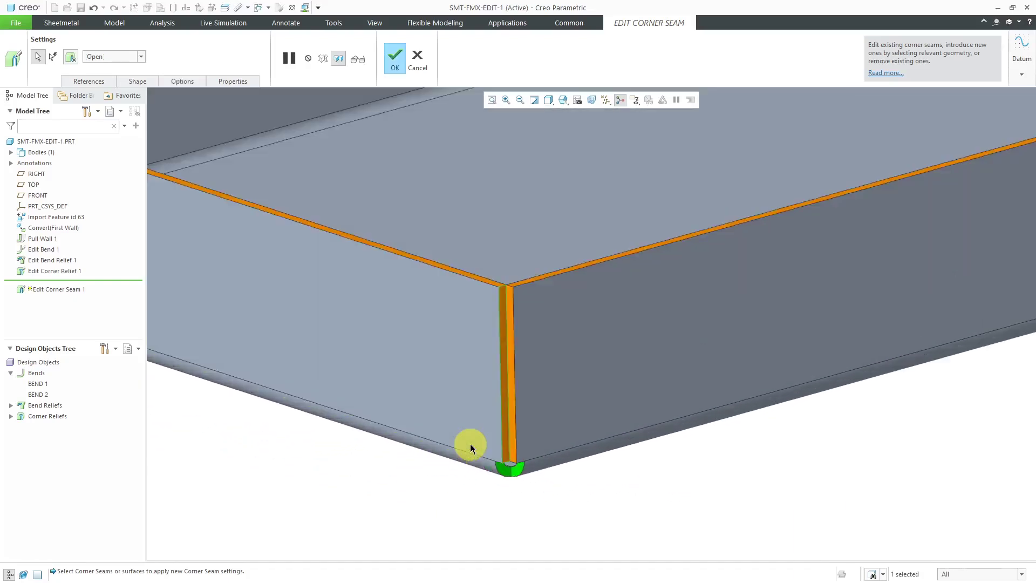
{"action": "scroll", "coordinate": [470, 443], "scroll_direction": "up", "scroll_amount": 3}
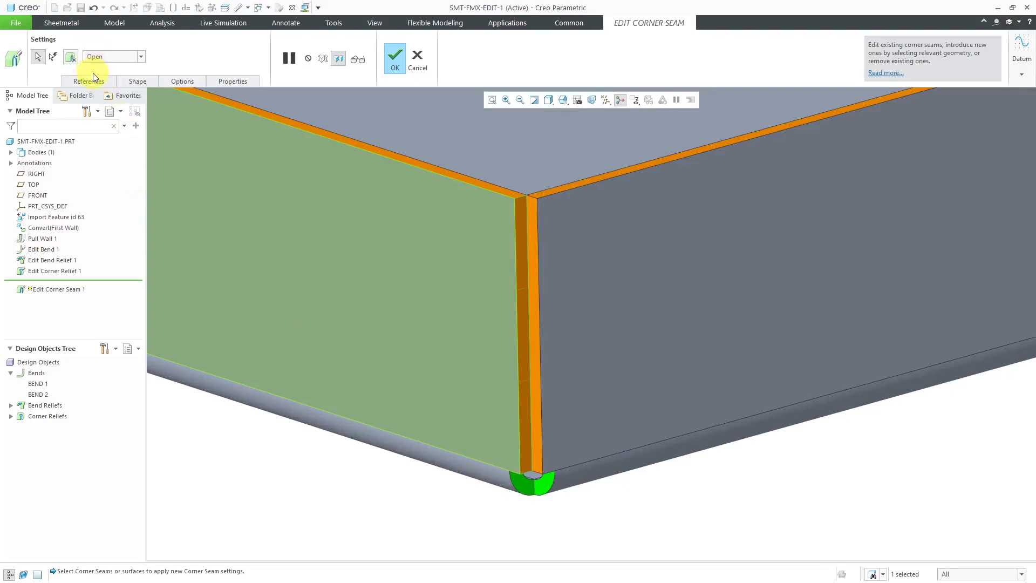
Set the corner seam type to Blind in the Shape settings
{"action": "left_click", "coordinate": [137, 81]}
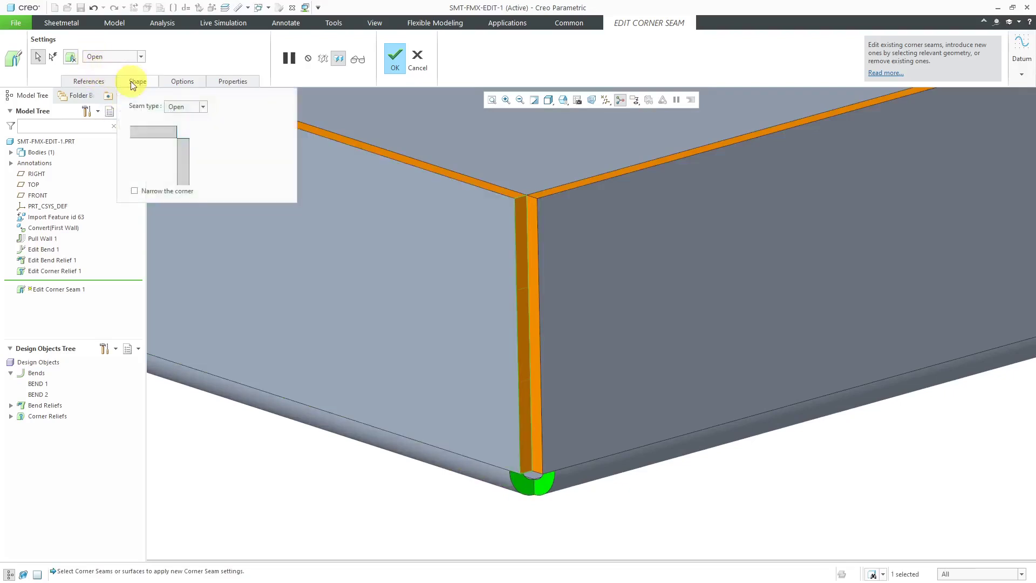
{"action": "left_click", "coordinate": [203, 108]}
{"action": "left_click", "coordinate": [201, 105]}
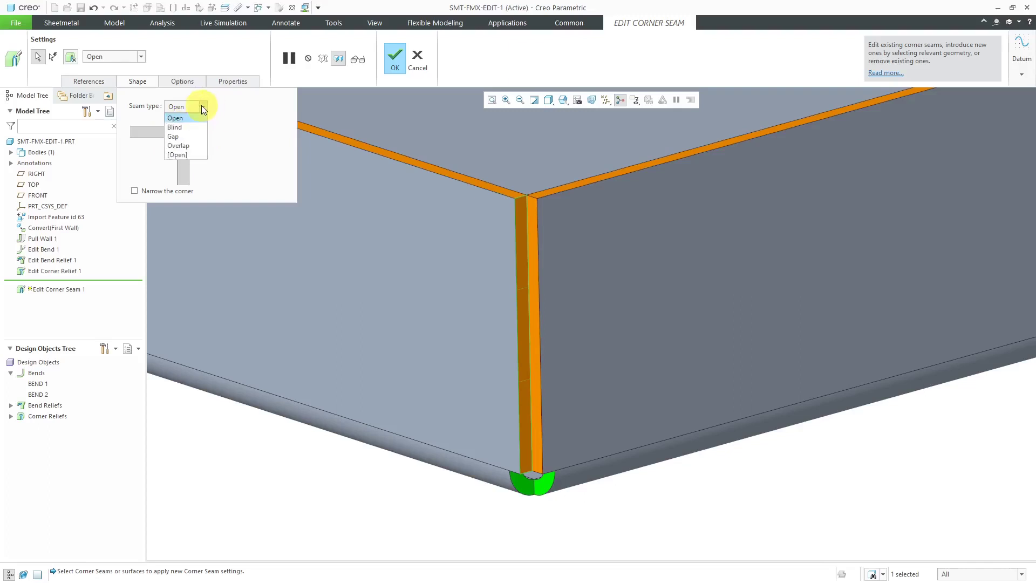
{"action": "left_click", "coordinate": [189, 126]}
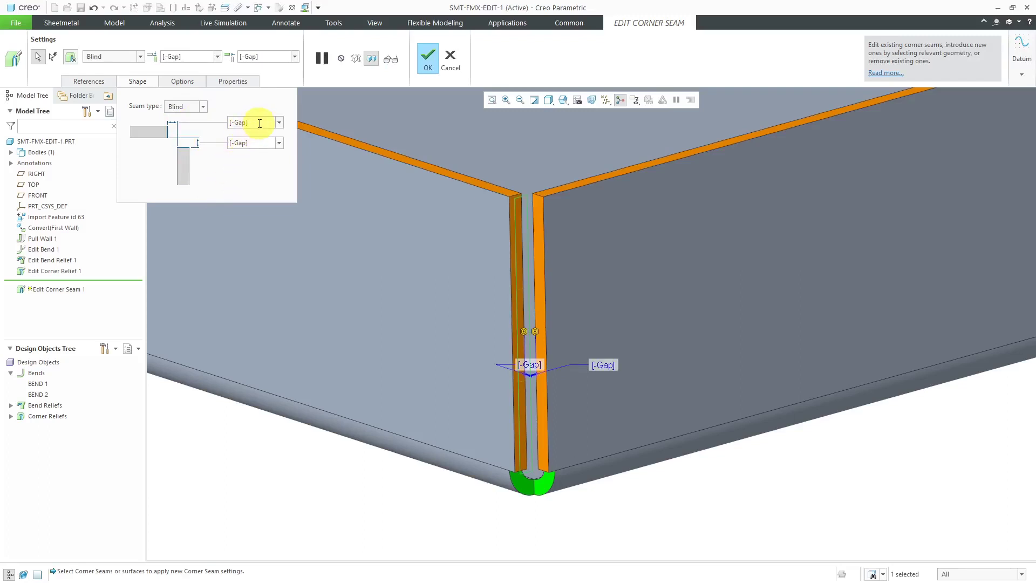
Enter 0.25 for the first gap and 0.125 for the second, on the opposite side
{"action": "left_click_drag", "start_coordinate": [260, 122], "coordinate": [212, 119]}
{"action": "type", "text": "-.25"}
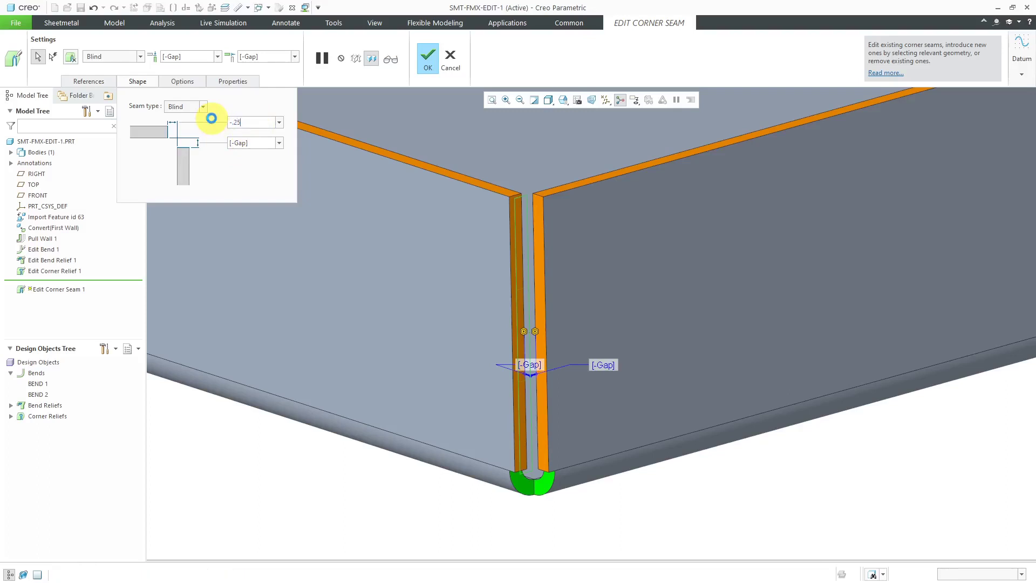
{"action": "key", "text": "Return"}
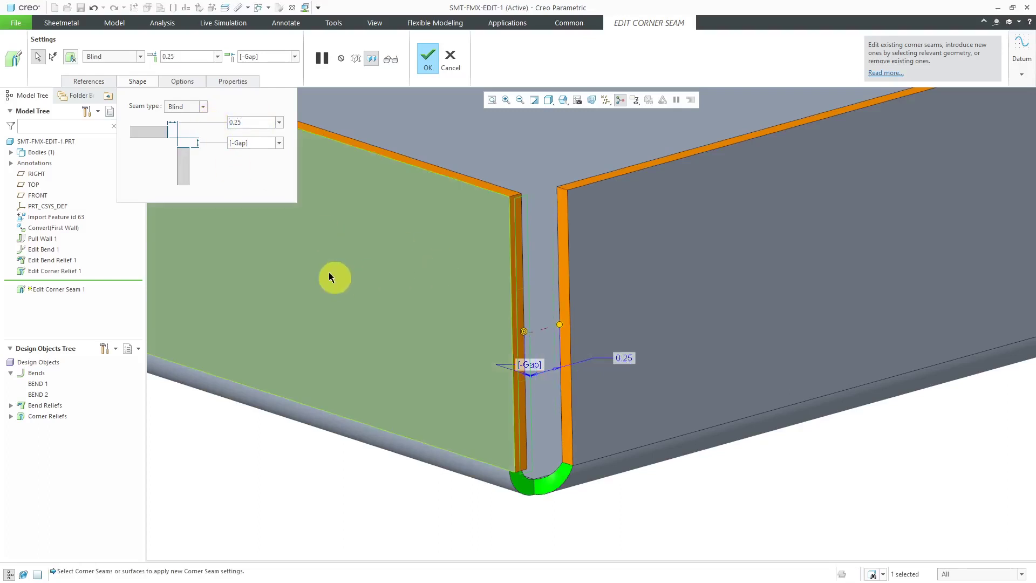
{"action": "double_click", "coordinate": [252, 143]}
{"action": "type", "text": "-.25"}
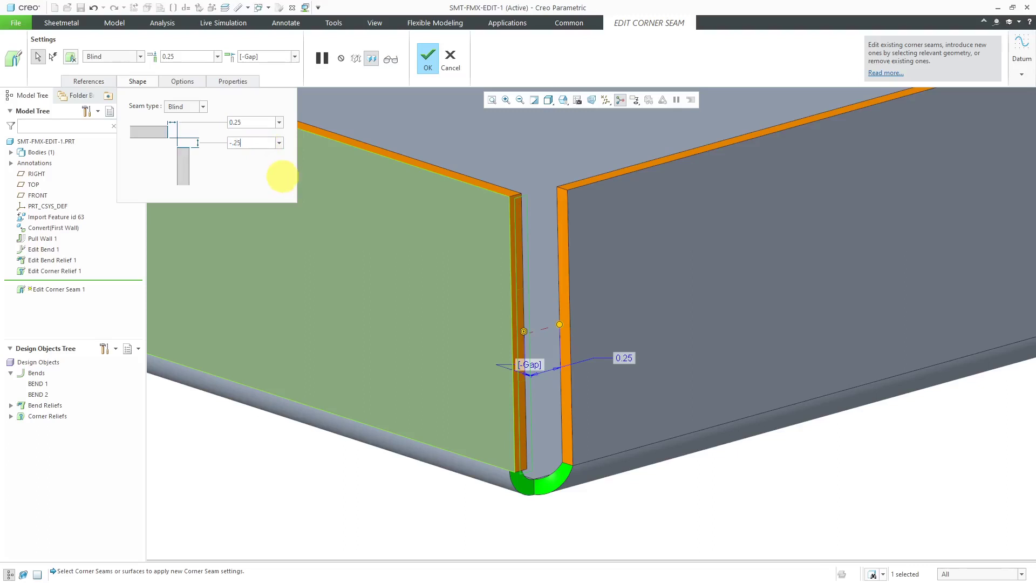
{"action": "key", "text": "Return"}
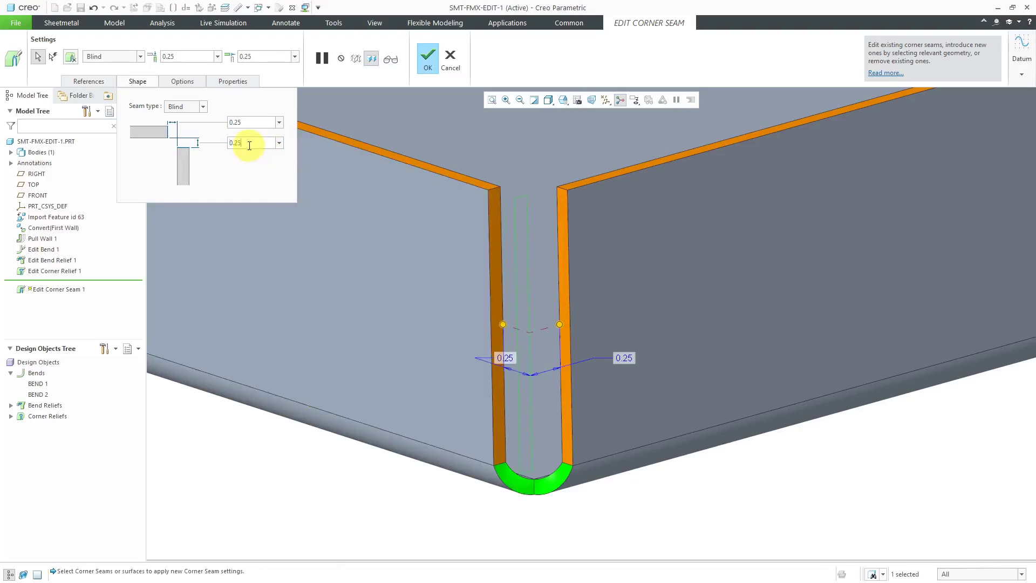
{"action": "double_click", "coordinate": [244, 143]}
{"action": "type", "text": "-"}
{"action": "type", "text": ".125"}
{"action": "key", "text": "Return"}
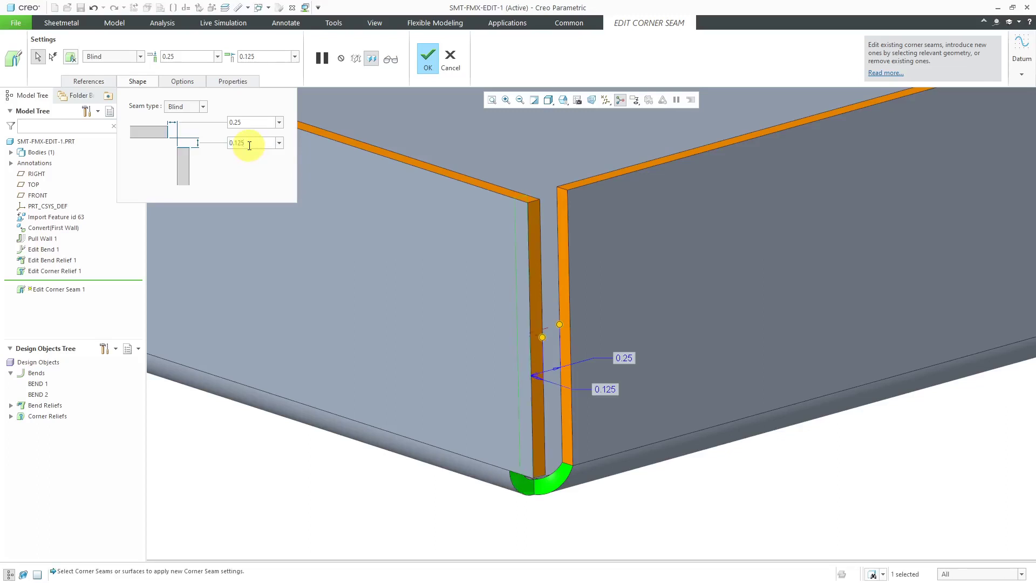
{"action": "double_click", "coordinate": [250, 143]}
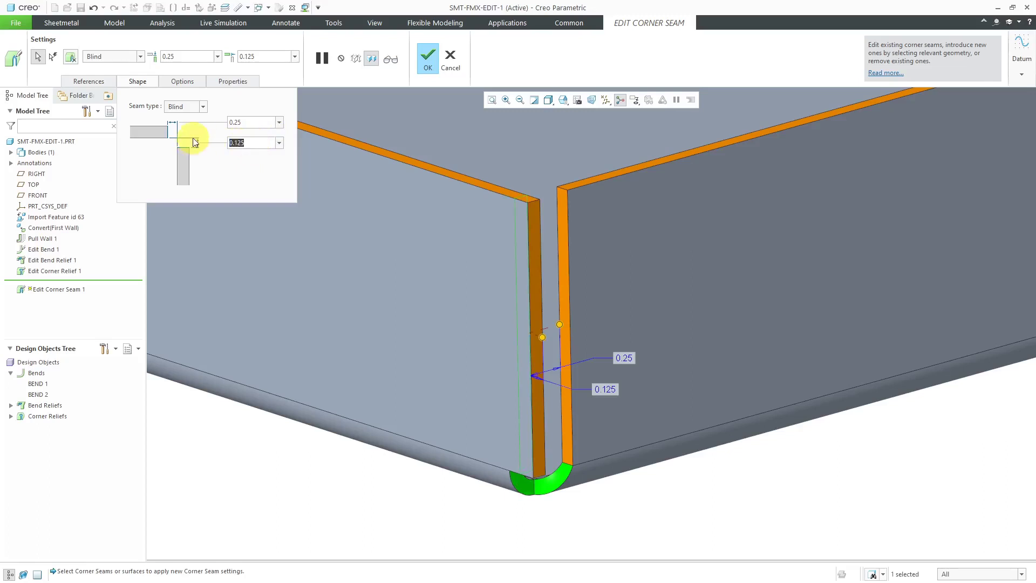
{"action": "type", "text": "-"}
{"action": "type", "text": ".125"}
{"action": "key", "text": "Return"}
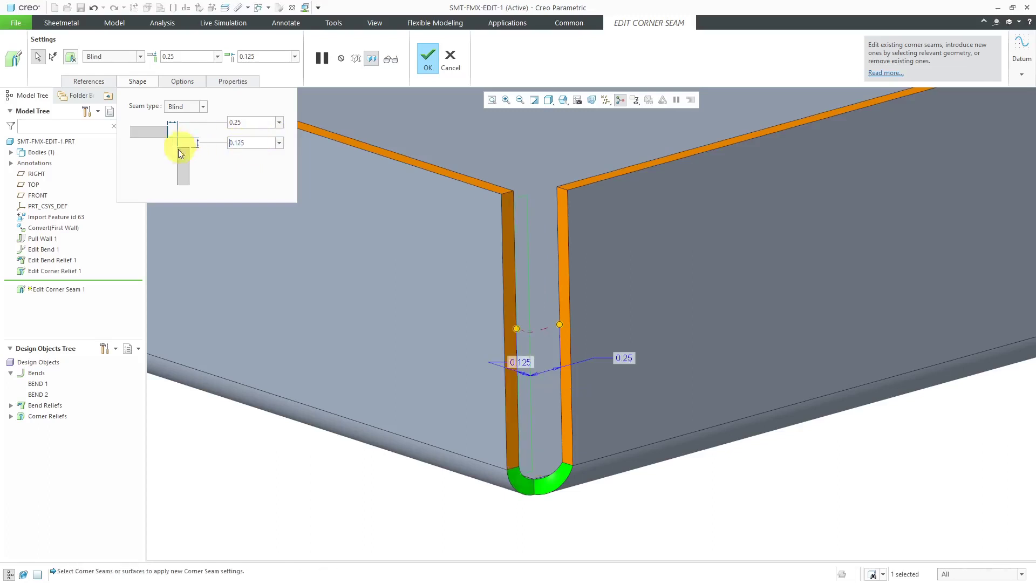
{"action": "left_click", "coordinate": [203, 108]}
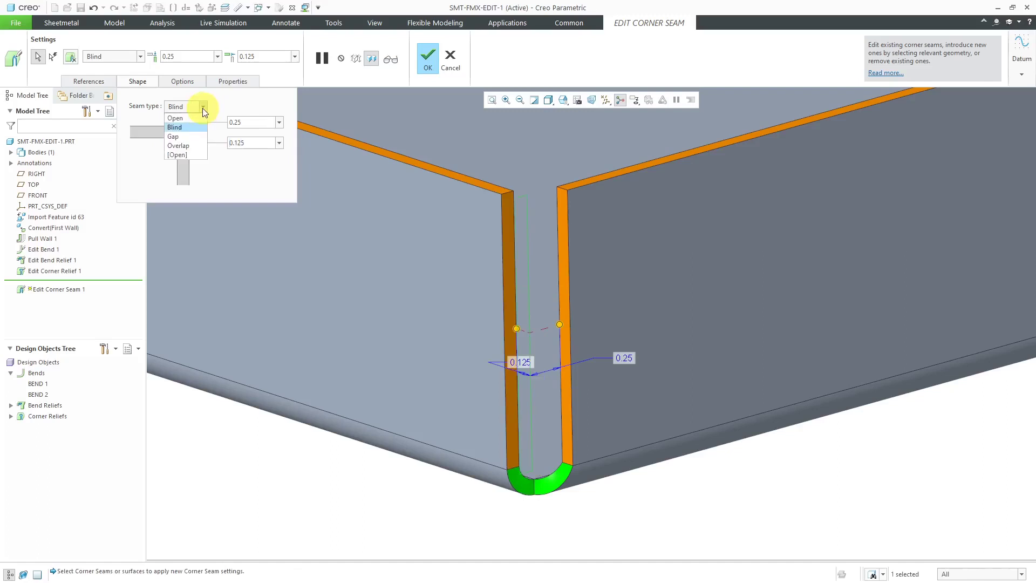
Switch the corner seam to a Gap type 0.20 wide
{"action": "left_click", "coordinate": [187, 135]}
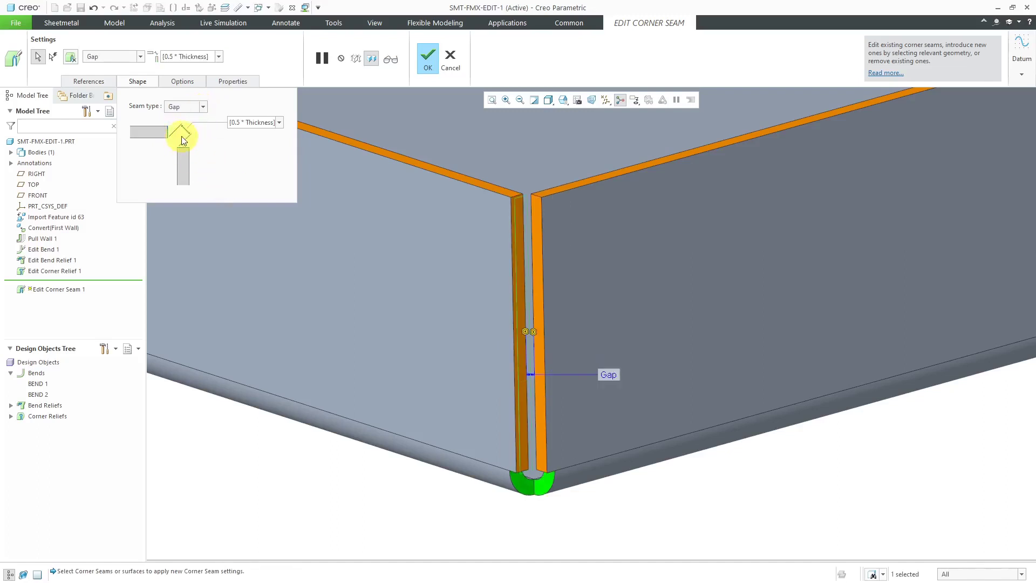
{"action": "left_click", "coordinate": [265, 122]}
{"action": "type", "text": "0.20"}
{"action": "key", "text": "Return"}
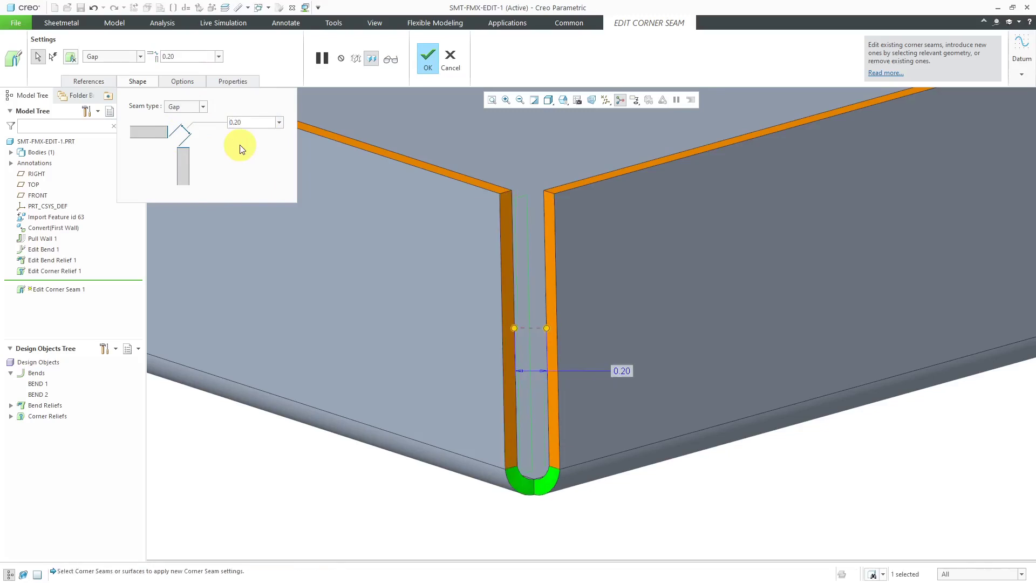
Change the seam to Overlap, try flipping it, and leave Add Gap unchecked
{"action": "left_click", "coordinate": [203, 107]}
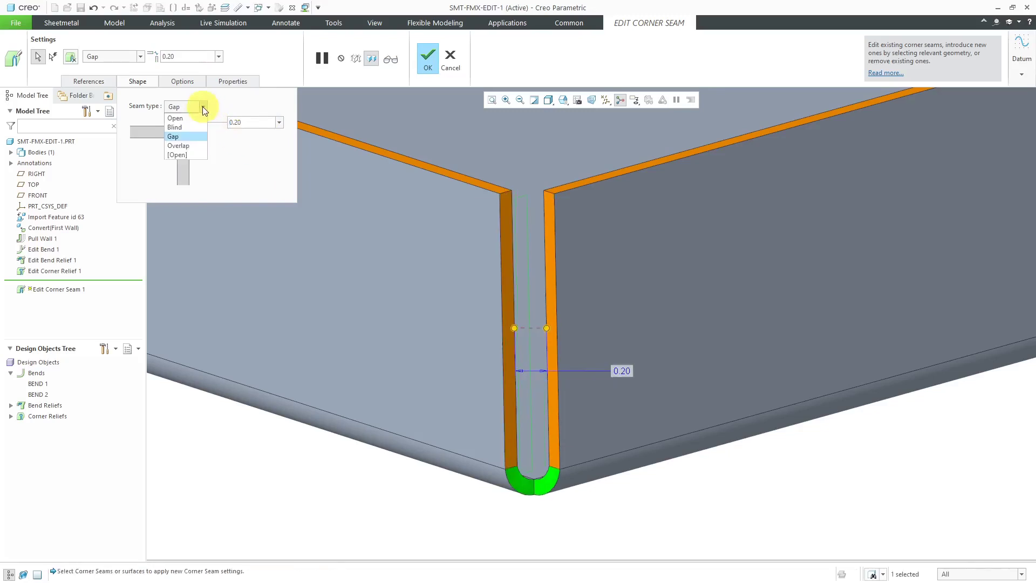
{"action": "left_click", "coordinate": [197, 145]}
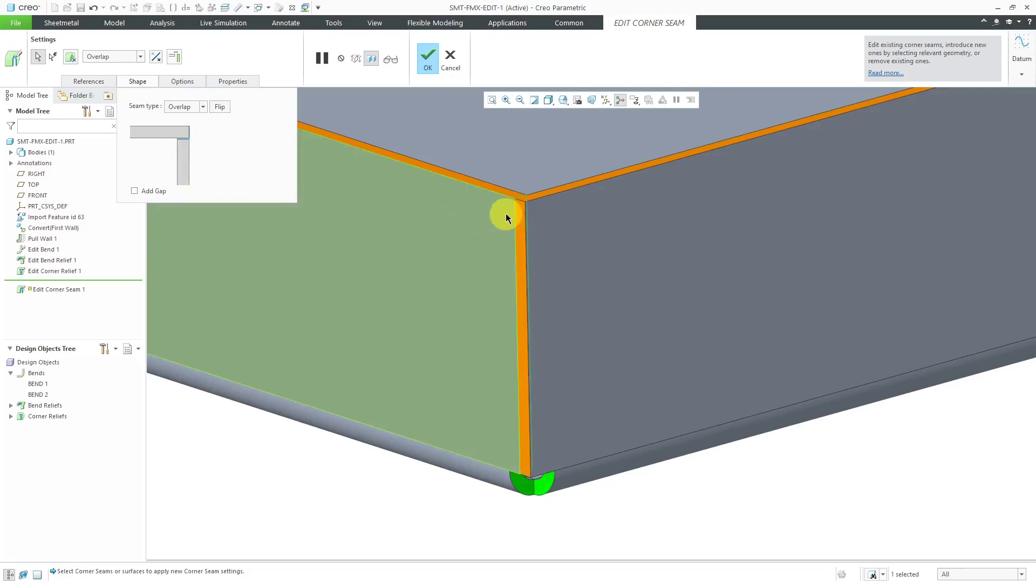
{"action": "left_click", "coordinate": [520, 215]}
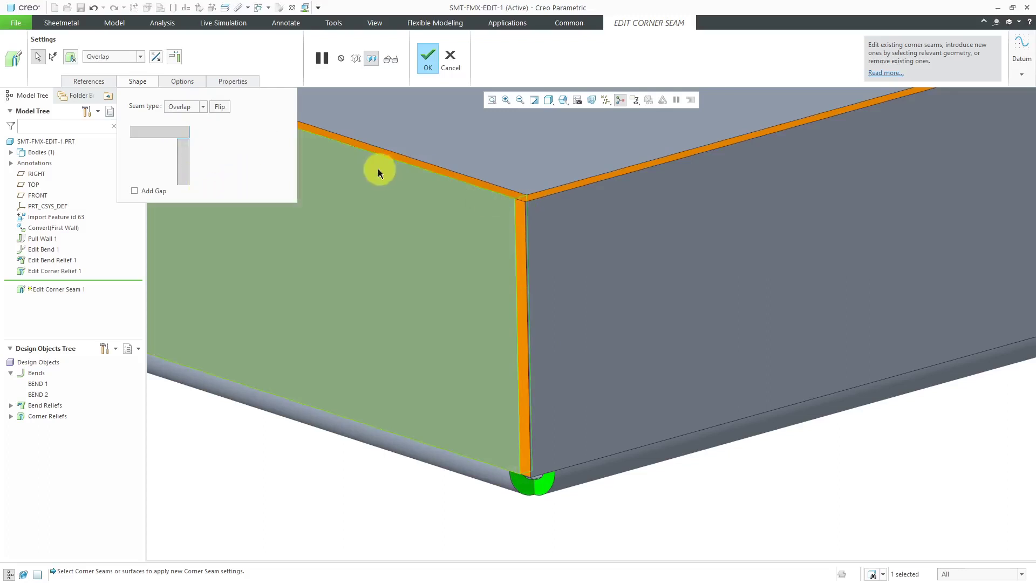
{"action": "left_click", "coordinate": [223, 106]}
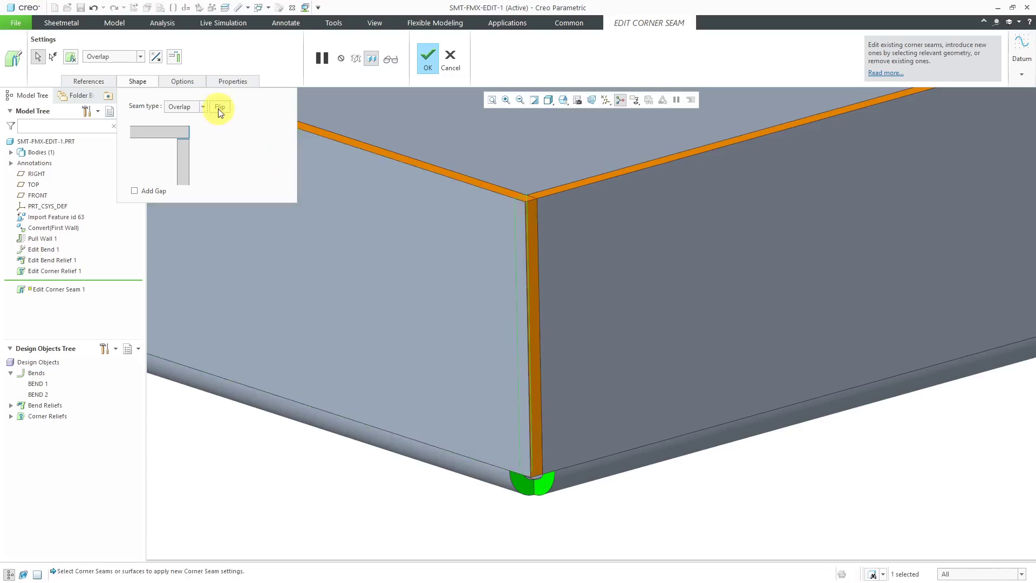
{"action": "left_click", "coordinate": [219, 109]}
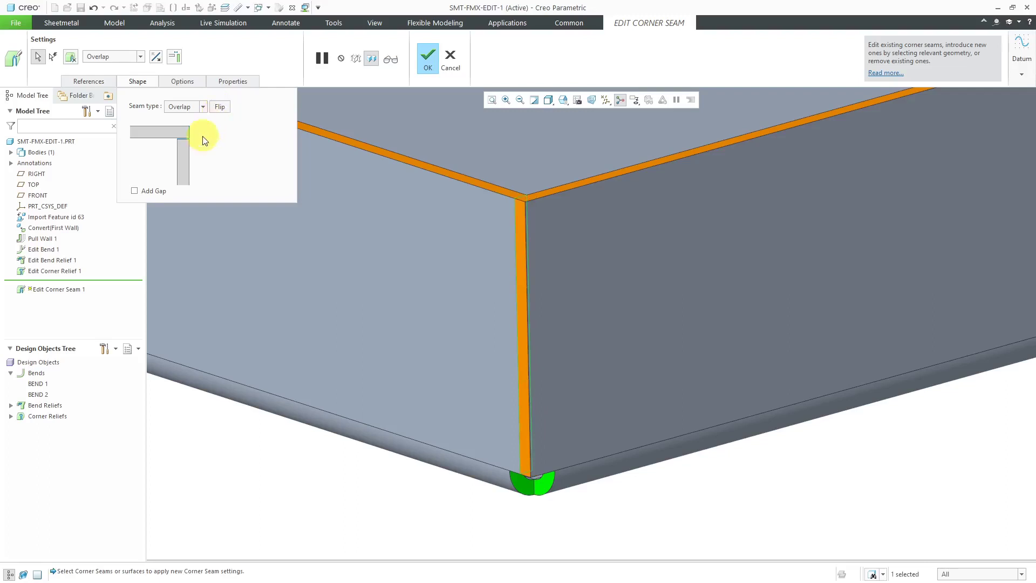
{"action": "left_click", "coordinate": [135, 191]}
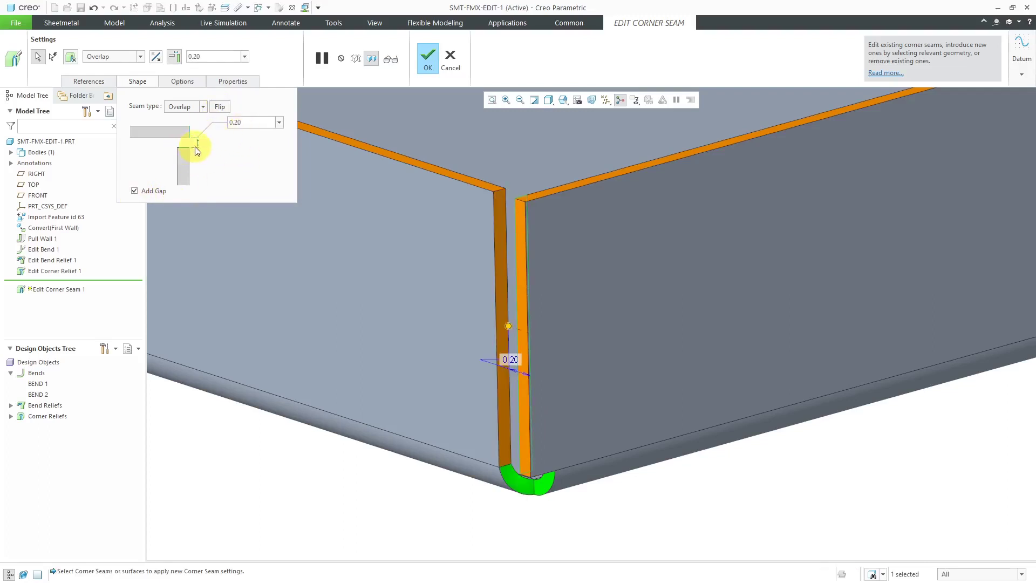
{"action": "left_click", "coordinate": [135, 191]}
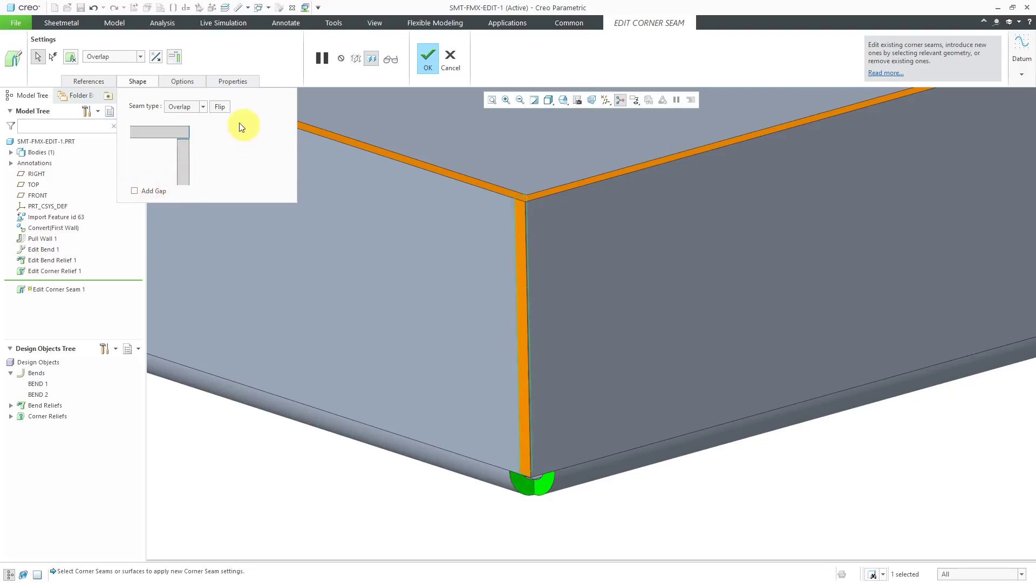
Set the seam to Gap, try a 0.10 width, then return it to 0.20
{"action": "left_click", "coordinate": [203, 107]}
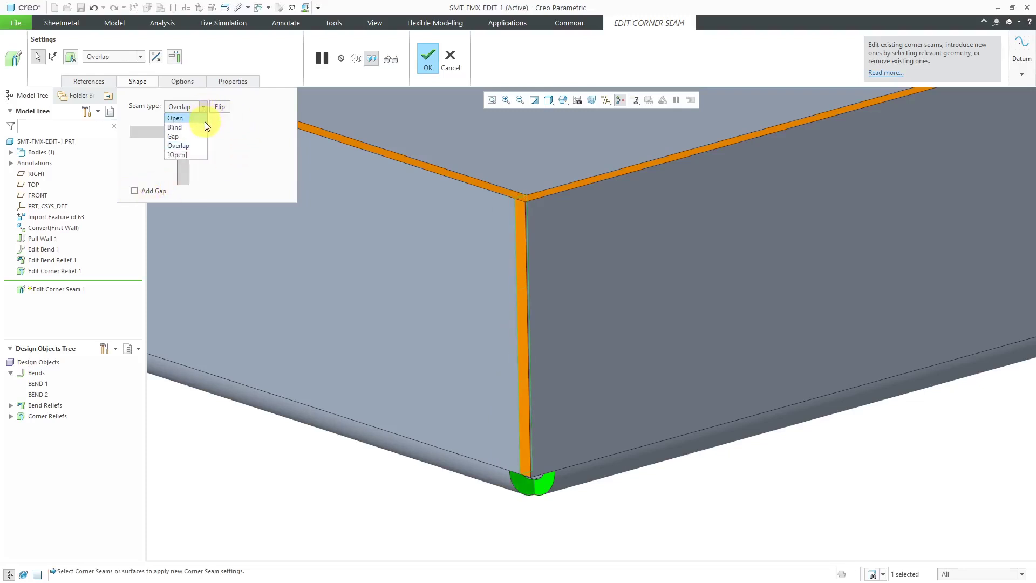
{"action": "left_click", "coordinate": [198, 136]}
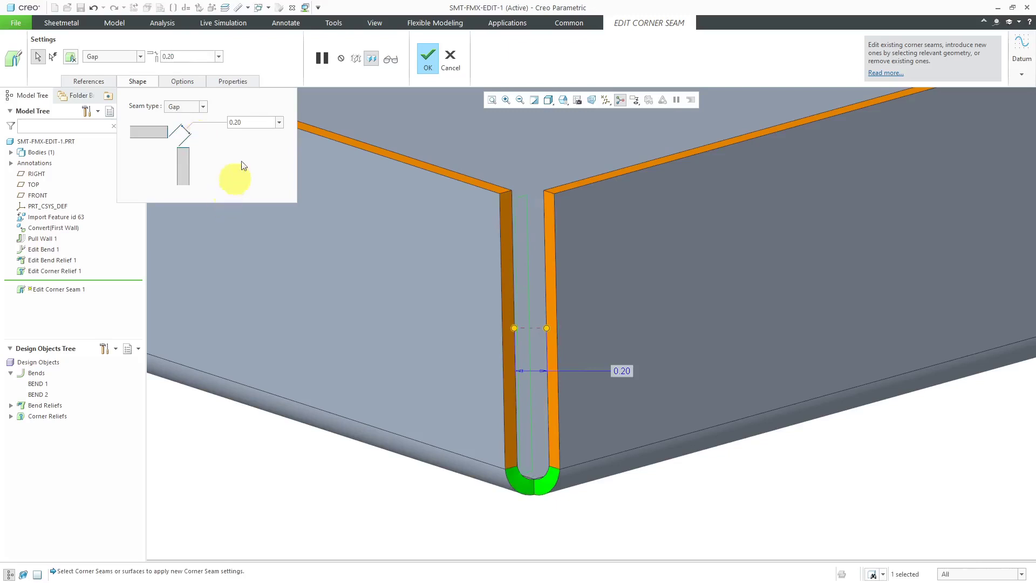
{"action": "double_click", "coordinate": [251, 125]}
{"action": "type", "text": ".1"}
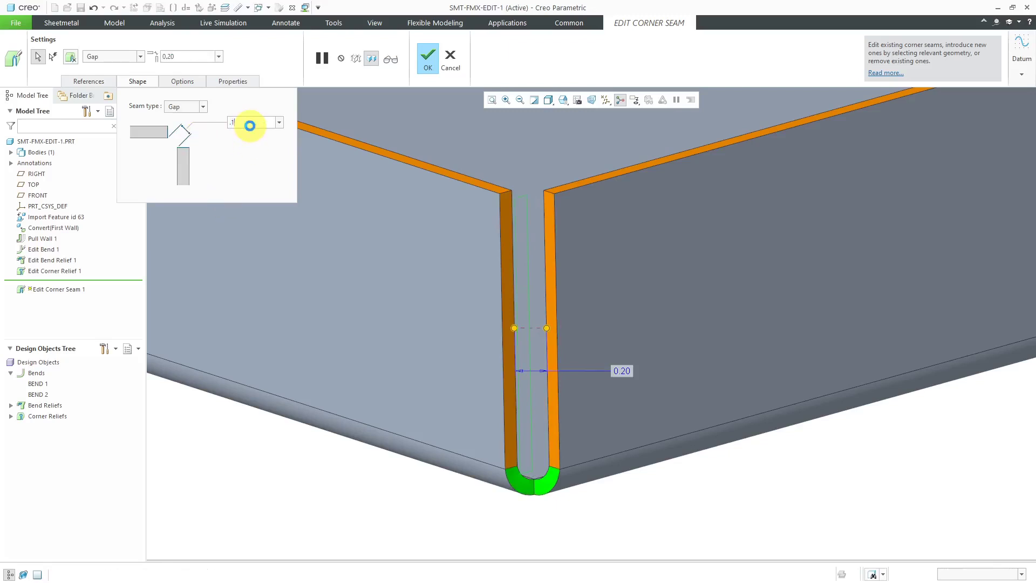
{"action": "key", "text": "Return"}
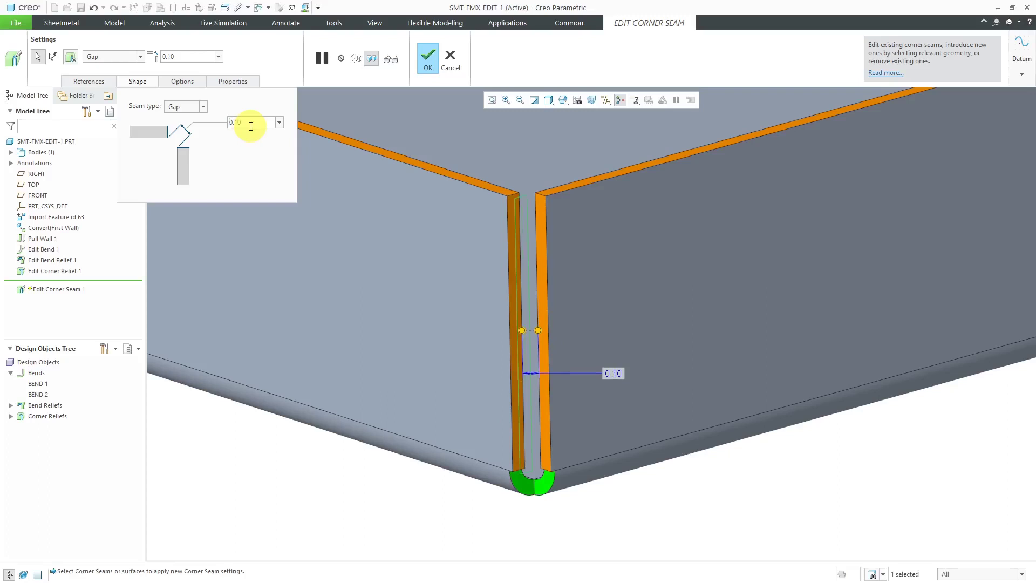
{"action": "double_click", "coordinate": [251, 126]}
{"action": "type", "text": "."}
{"action": "type", "text": "2"}
{"action": "key", "text": "Return"}
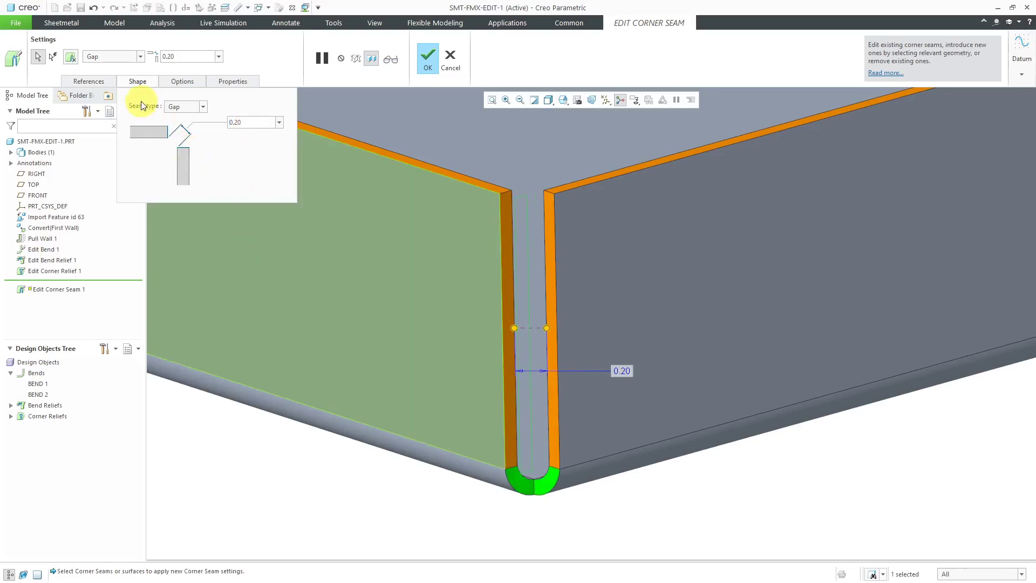
{"action": "scroll", "coordinate": [429, 369], "scroll_direction": "down", "scroll_amount": 1}
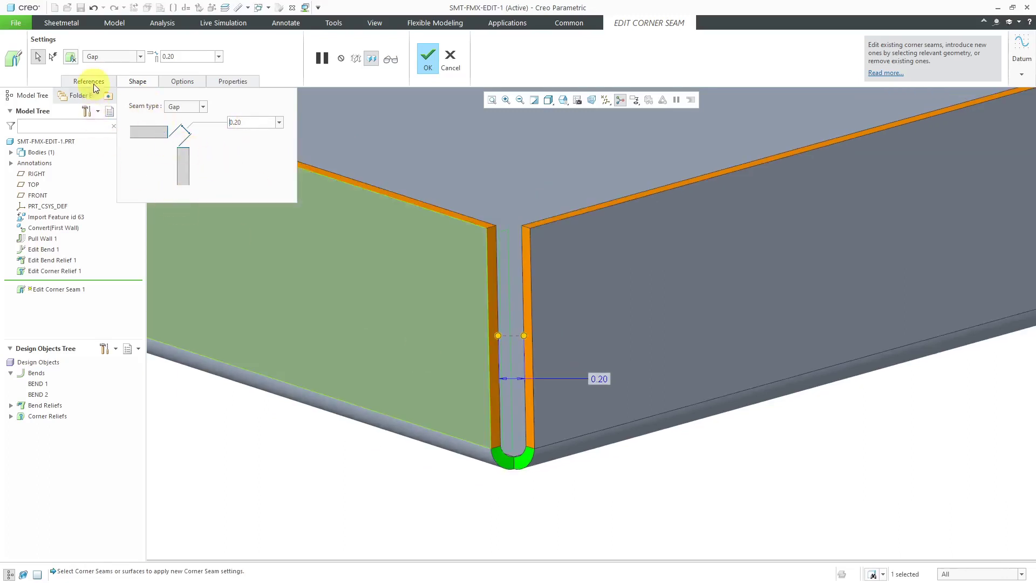
Add the seams at the other three tray corners to the 0.20 gap edit
{"action": "left_click", "coordinate": [88, 81]}
{"action": "scroll", "coordinate": [624, 362], "scroll_direction": "down", "scroll_amount": 3}
{"action": "scroll", "coordinate": [624, 362], "scroll_direction": "down", "scroll_amount": 3}
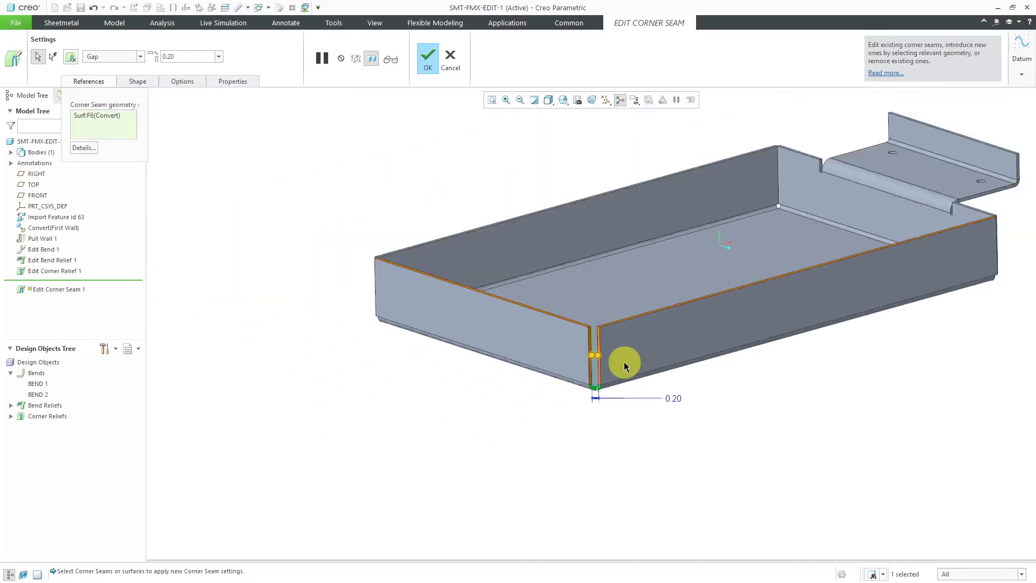
{"action": "mouse_move", "coordinate": [624, 361]}
{"action": "middle_mouse_down"}
{"action": "mouse_move", "coordinate": [566, 336]}
{"action": "mouse_move", "coordinate": [518, 342]}
{"action": "mouse_move", "coordinate": [512, 353]}
{"action": "middle_mouse_up"}
{"action": "scroll", "coordinate": [822, 320], "scroll_direction": "up", "scroll_amount": 3}
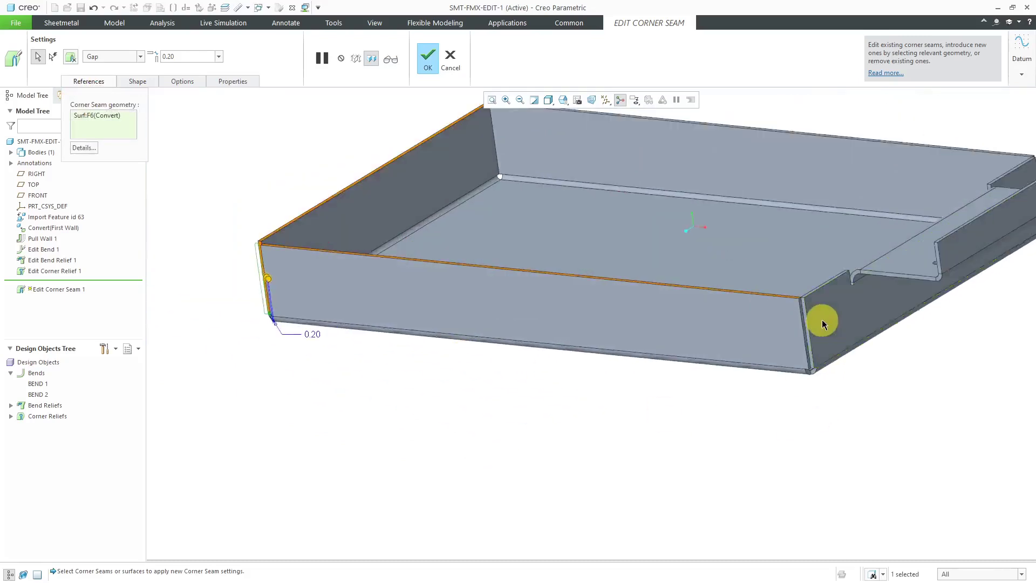
{"action": "scroll", "coordinate": [822, 320], "scroll_direction": "up", "scroll_amount": 5}
{"action": "left_click", "coordinate": [817, 324]}
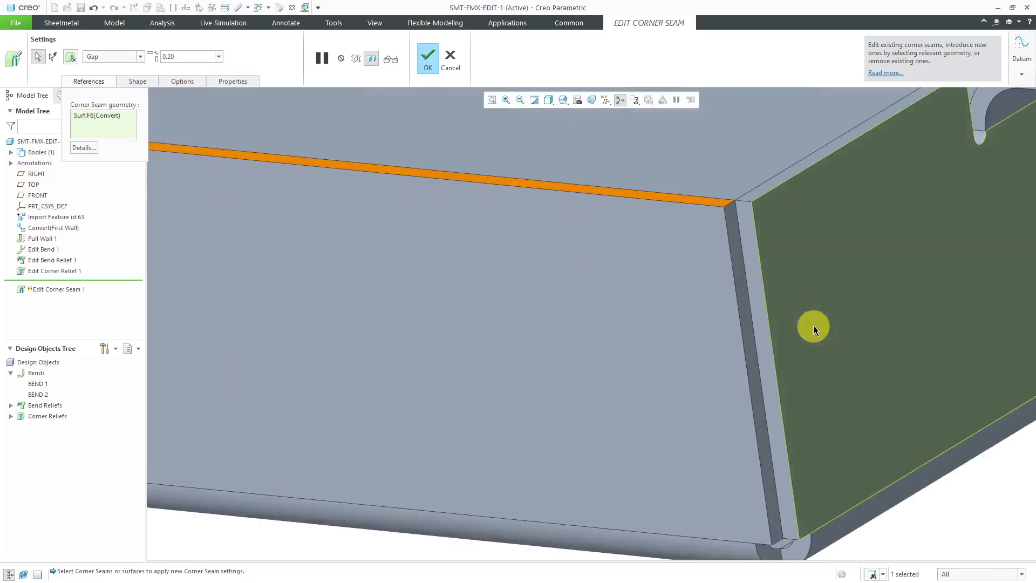
{"action": "left_click", "coordinate": [767, 322], "text": "ctrl"}
{"action": "scroll", "coordinate": [718, 338], "scroll_direction": "down", "scroll_amount": 5}
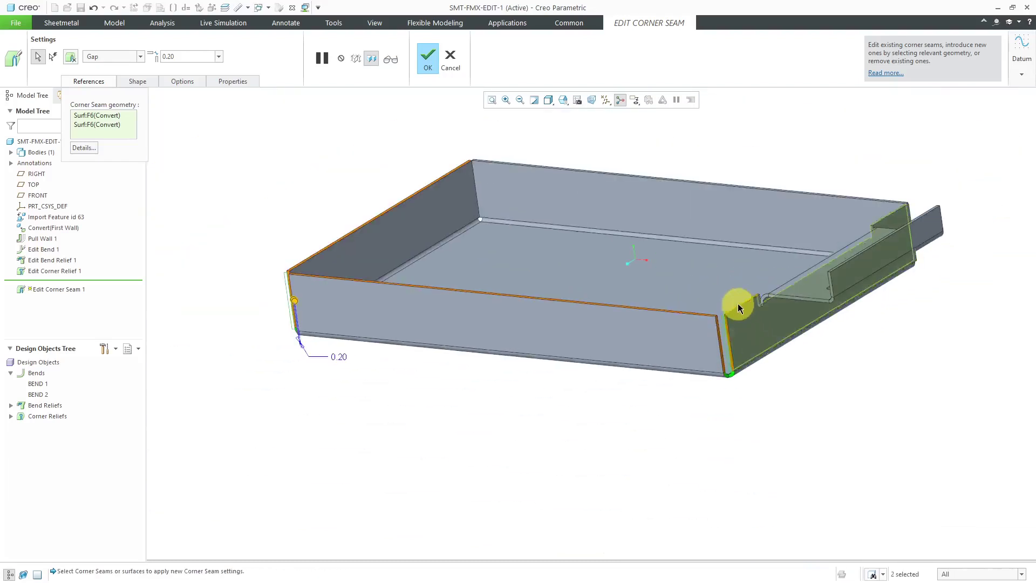
{"action": "mouse_move", "coordinate": [737, 304]}
{"action": "middle_mouse_down"}
{"action": "mouse_move", "coordinate": [666, 290]}
{"action": "mouse_move", "coordinate": [625, 323]}
{"action": "mouse_move", "coordinate": [726, 403]}
{"action": "middle_mouse_up"}
{"action": "scroll", "coordinate": [632, 421], "scroll_direction": "up", "scroll_amount": 5}
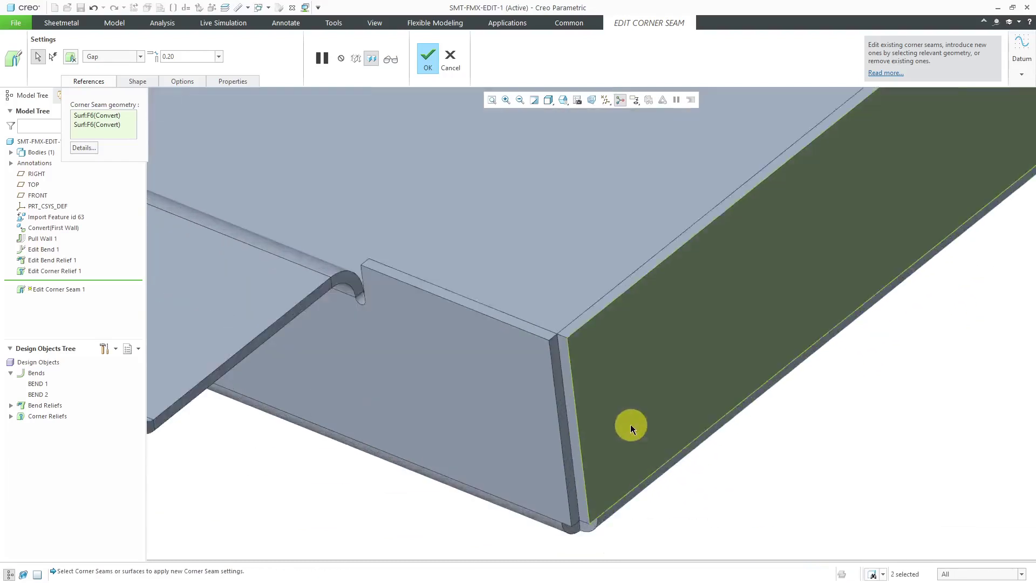
{"action": "scroll", "coordinate": [543, 429], "scroll_direction": "up", "scroll_amount": 3}
{"action": "left_click", "coordinate": [545, 427], "text": "ctrl"}
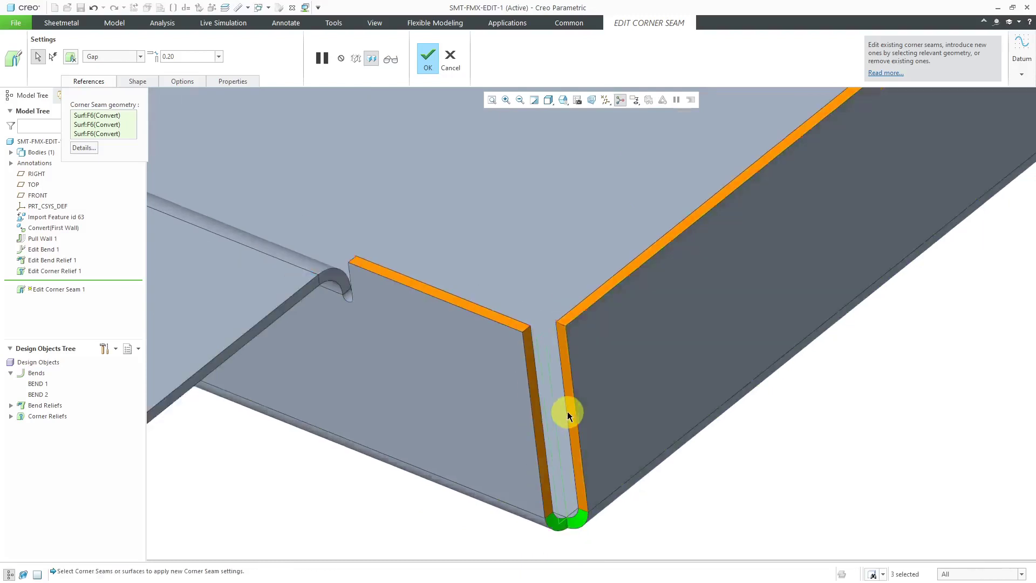
{"action": "scroll", "coordinate": [568, 411], "scroll_direction": "down", "scroll_amount": 5}
{"action": "mouse_move", "coordinate": [626, 369]}
{"action": "middle_mouse_down"}
{"action": "mouse_move", "coordinate": [596, 305]}
{"action": "mouse_move", "coordinate": [534, 345]}
{"action": "middle_mouse_up"}
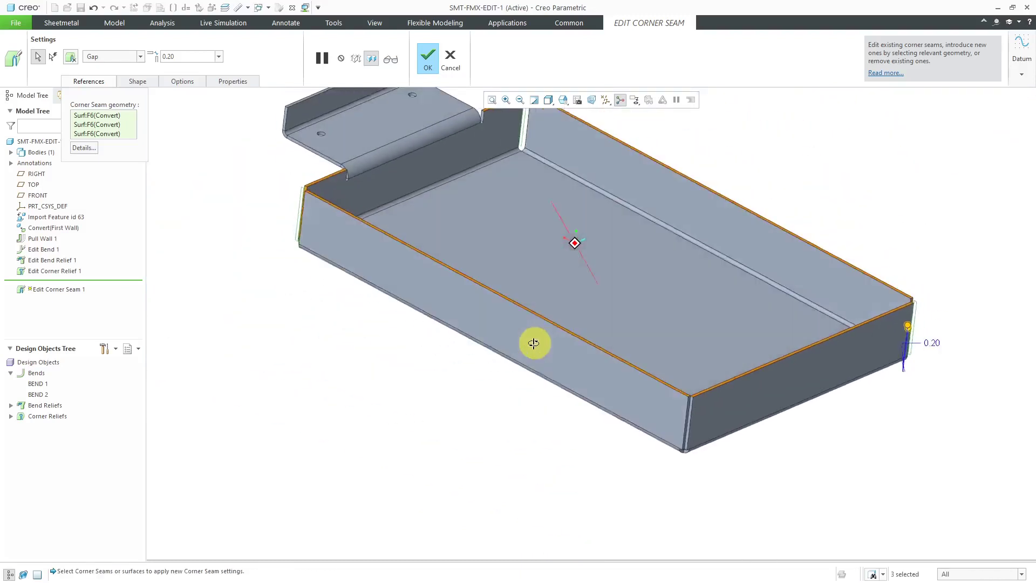
{"action": "scroll", "coordinate": [632, 360], "scroll_direction": "up", "scroll_amount": 6}
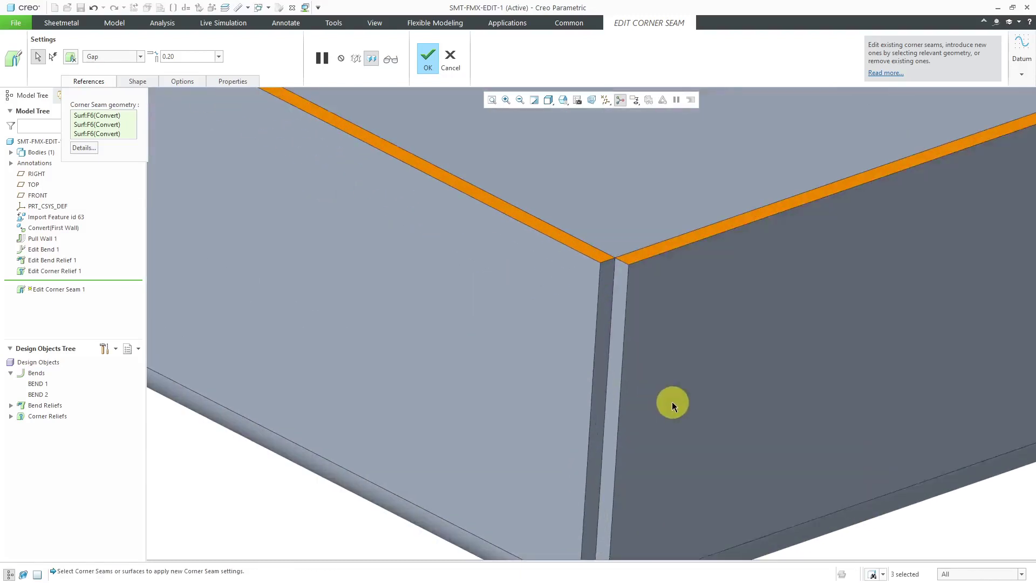
{"action": "left_click", "coordinate": [615, 395], "text": "ctrl"}
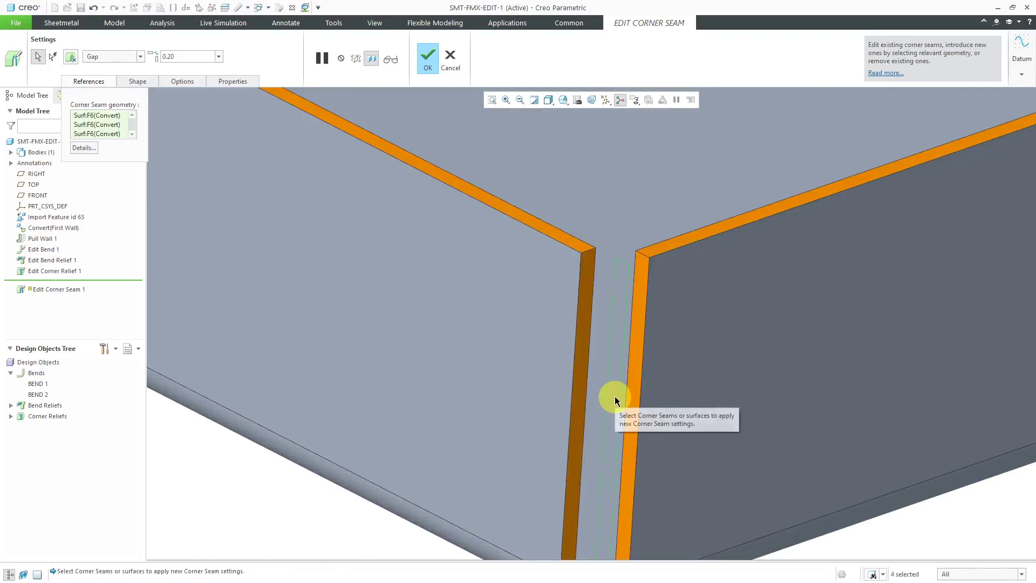
{"action": "scroll", "coordinate": [618, 395], "scroll_direction": "down", "scroll_amount": 8}
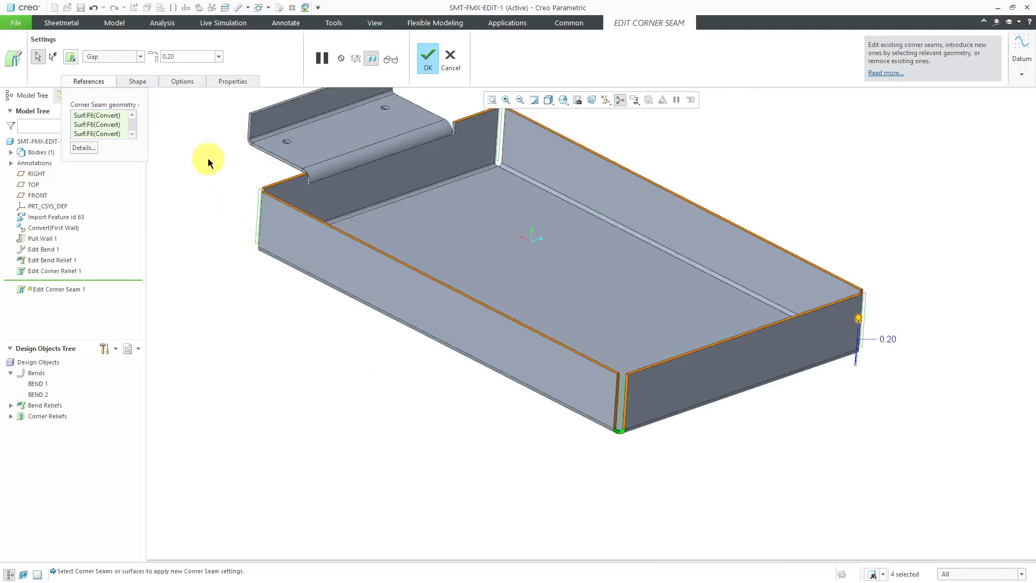
Complete Edit Corner Seam, clear the selection and orbit the finished tray
{"action": "left_click", "coordinate": [428, 56]}
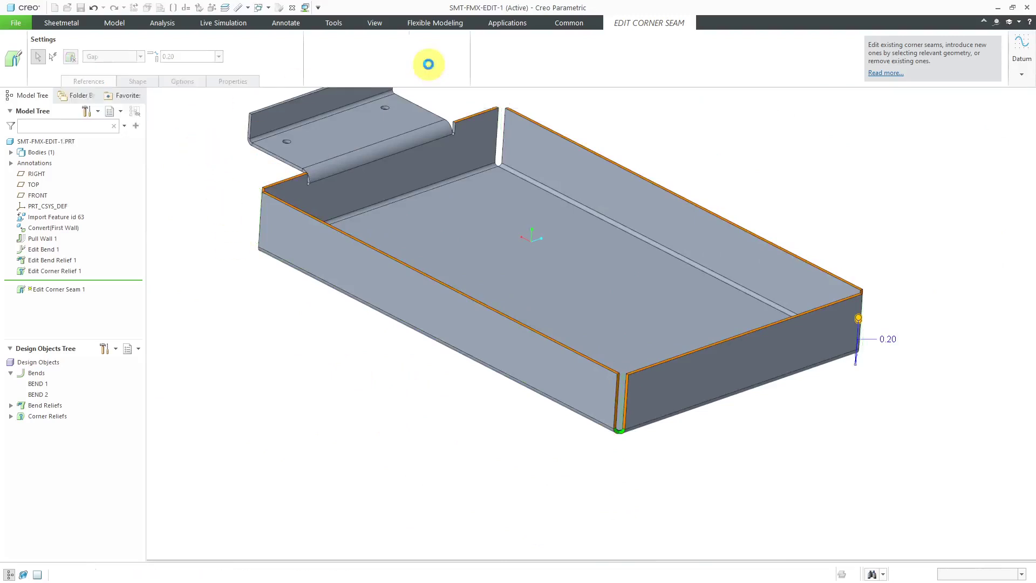
{"action": "left_click", "coordinate": [369, 397]}
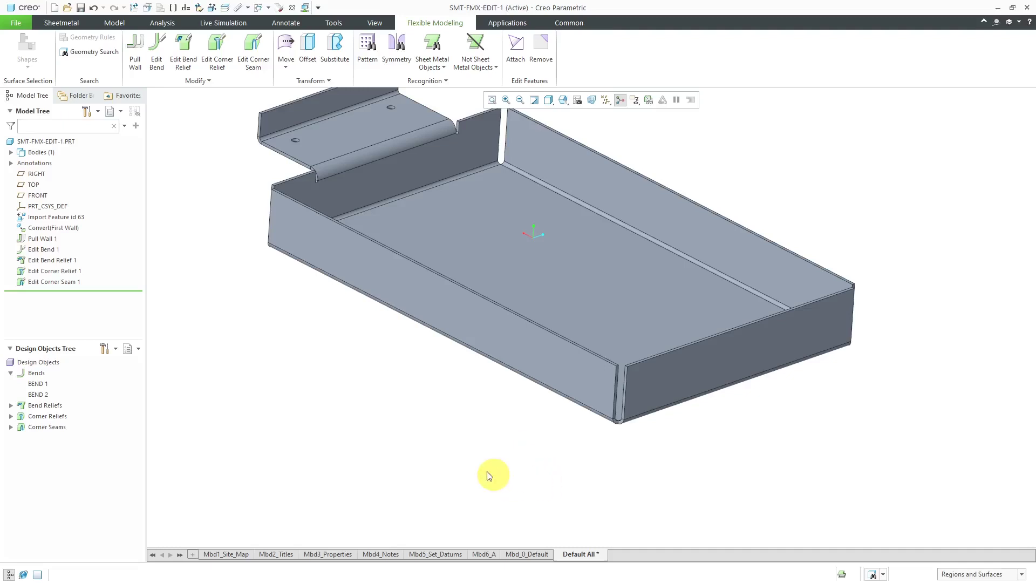
{"action": "mouse_move", "coordinate": [478, 438]}
{"action": "middle_mouse_down"}
{"action": "mouse_move", "coordinate": [499, 410]}
{"action": "mouse_move", "coordinate": [475, 405]}
{"action": "mouse_move", "coordinate": [469, 435]}
{"action": "middle_mouse_up"}
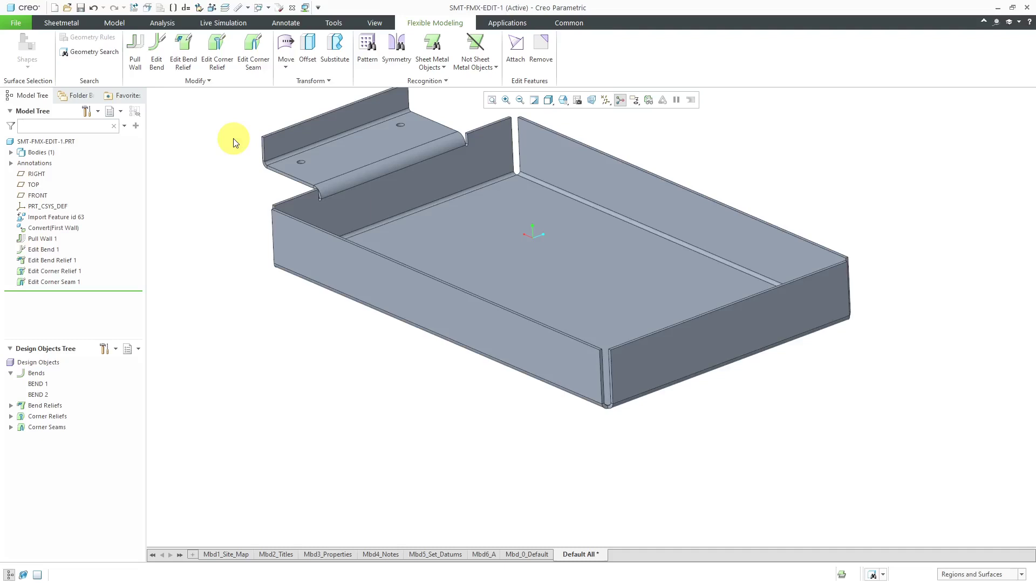
{"action": "scroll", "coordinate": [233, 142], "scroll_direction": "down", "scroll_amount": 2}
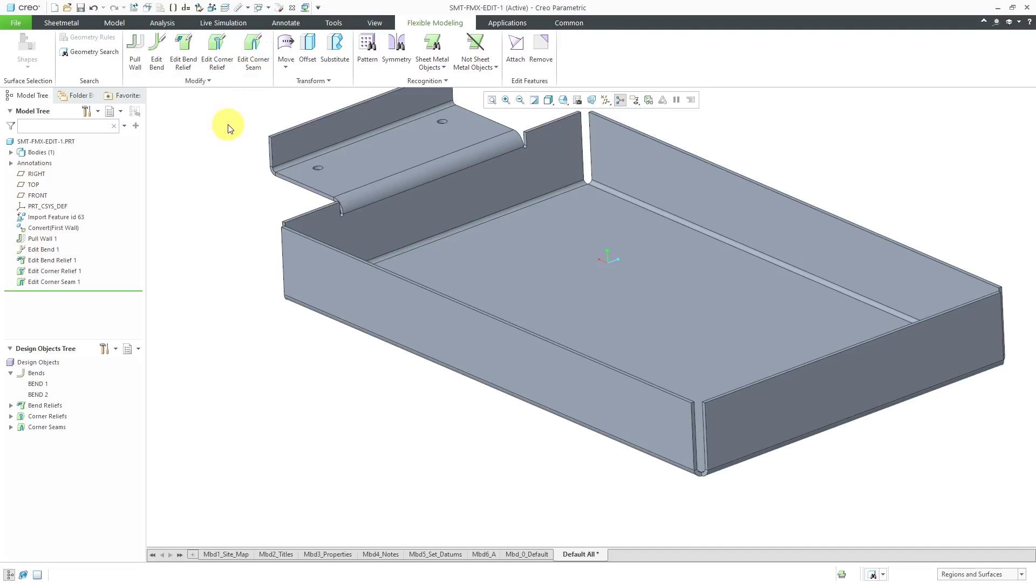
Open the Flat Pattern Preview of the edited tray
{"action": "left_click", "coordinate": [648, 100]}
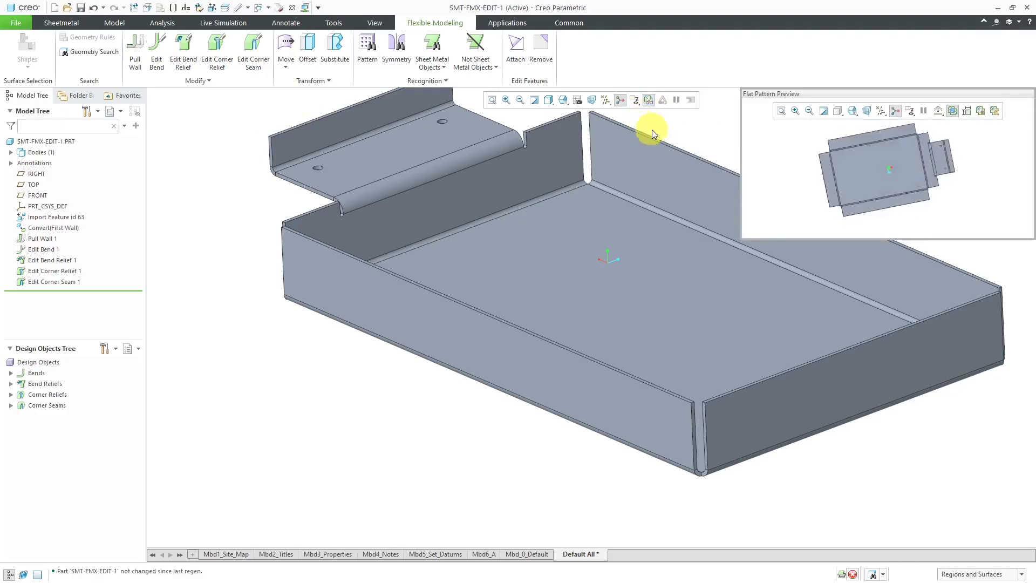